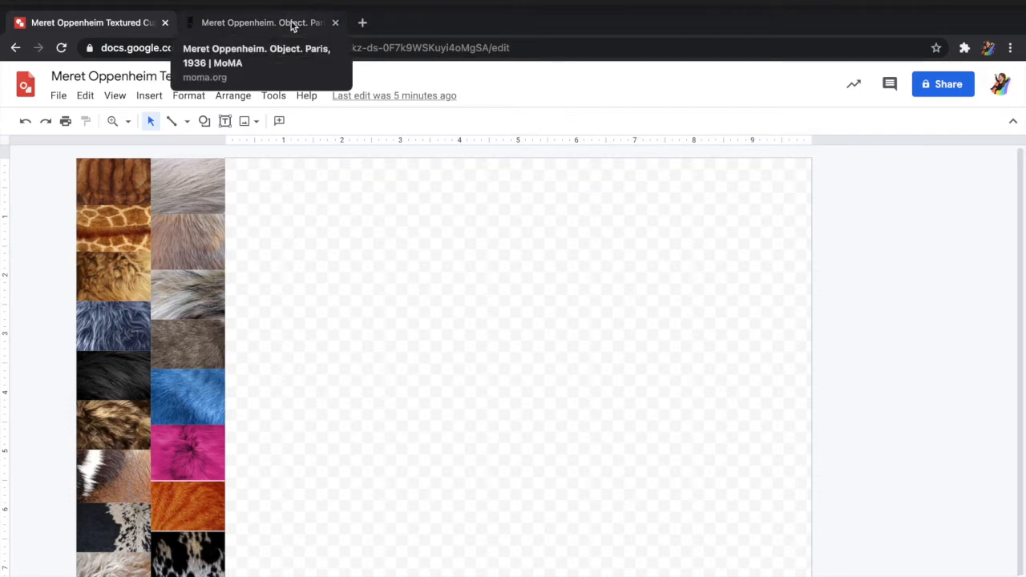
Step: Open the MoMA page for Meret Oppenheim's Object and examine the fur texture on the cup, saucer and spoon up close
{"action": "left_click", "coordinate": [292, 24]}
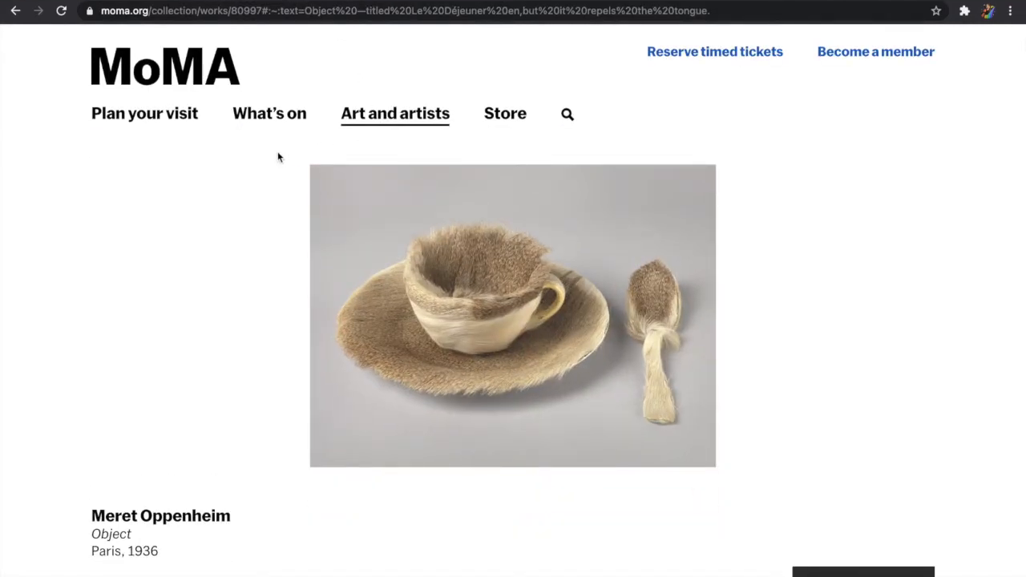
{"action": "scroll", "coordinate": [279, 157], "scroll_direction": "up", "scroll_amount": 3}
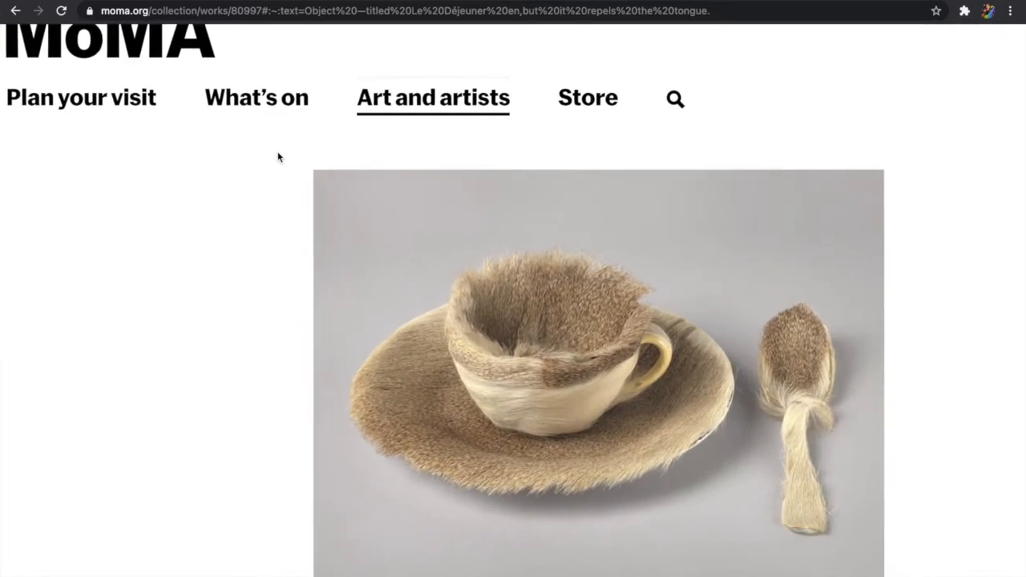
{"action": "scroll", "coordinate": [278, 157], "scroll_direction": "right", "scroll_amount": 1}
{"action": "scroll", "coordinate": [278, 157], "scroll_direction": "down", "scroll_amount": 1}
{"action": "scroll", "coordinate": [278, 157], "scroll_direction": "up", "scroll_amount": 4}
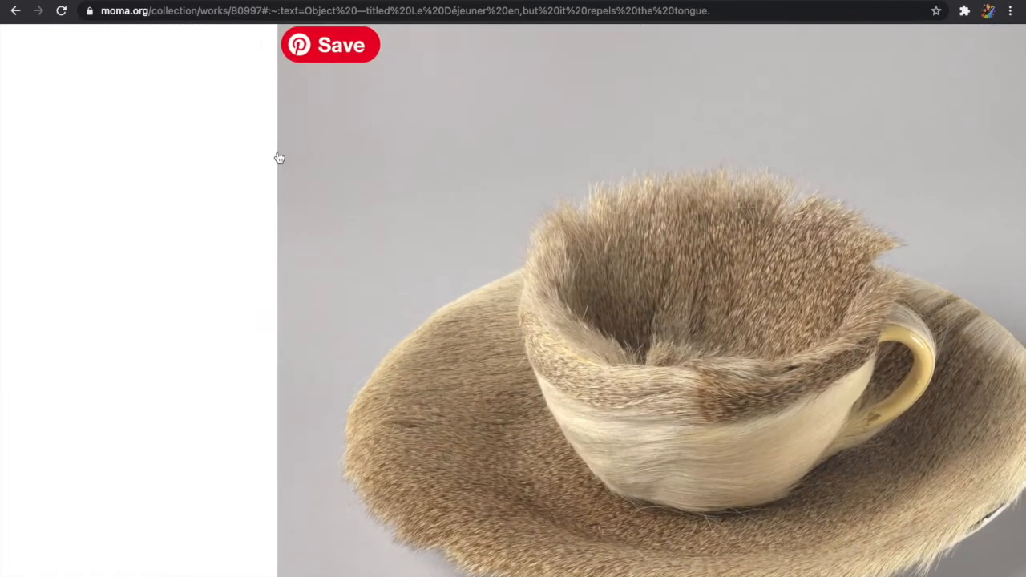
{"action": "scroll", "coordinate": [278, 157], "scroll_direction": "right", "scroll_amount": 2}
{"action": "scroll", "coordinate": [278, 157], "scroll_direction": "right", "scroll_amount": 2}
{"action": "scroll", "coordinate": [278, 157], "scroll_direction": "down", "scroll_amount": 2}
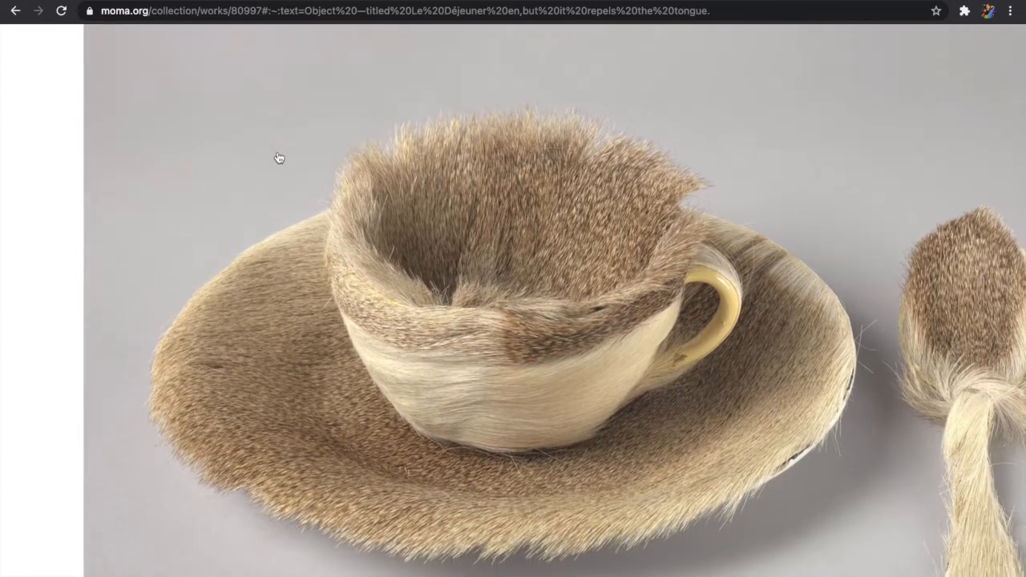
{"action": "scroll", "coordinate": [278, 157], "scroll_direction": "down", "scroll_amount": 1}
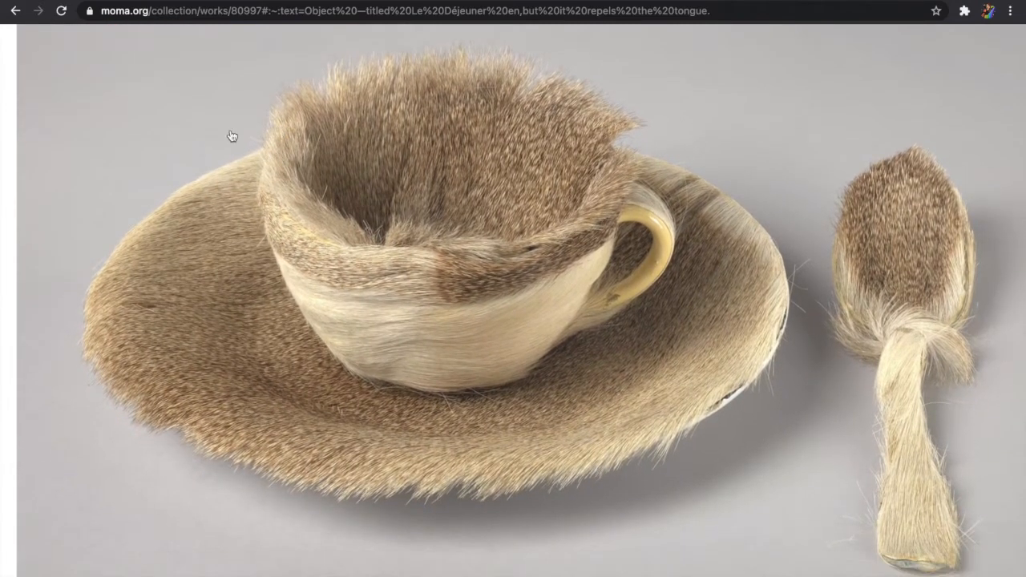
{"action": "scroll", "coordinate": [237, 133], "scroll_direction": "right", "scroll_amount": 2}
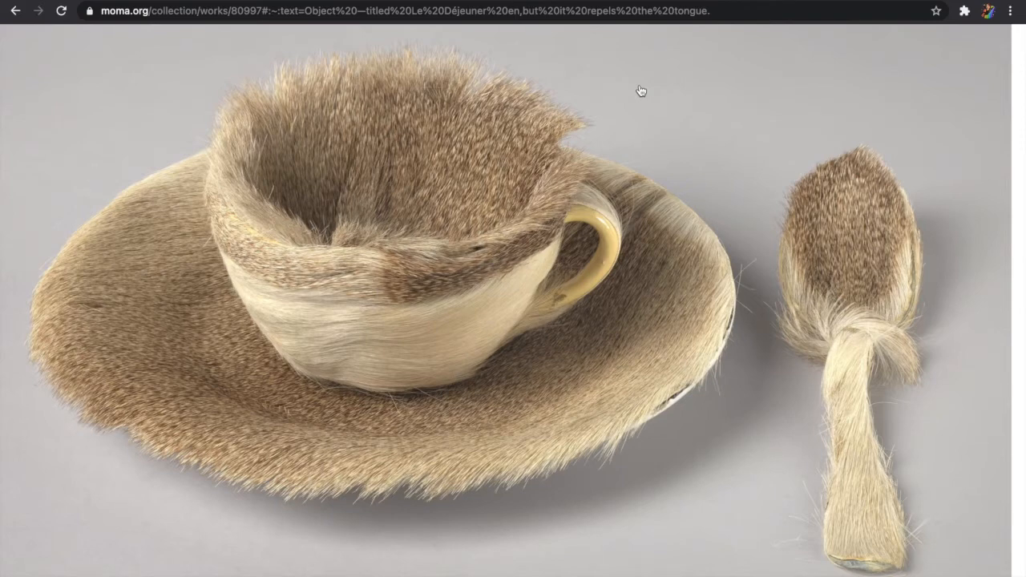
Step: Review the artwork's caption and the description of the fur-lined teacup on the MoMA page
{"action": "scroll", "coordinate": [641, 90], "scroll_direction": "down", "scroll_amount": 8}
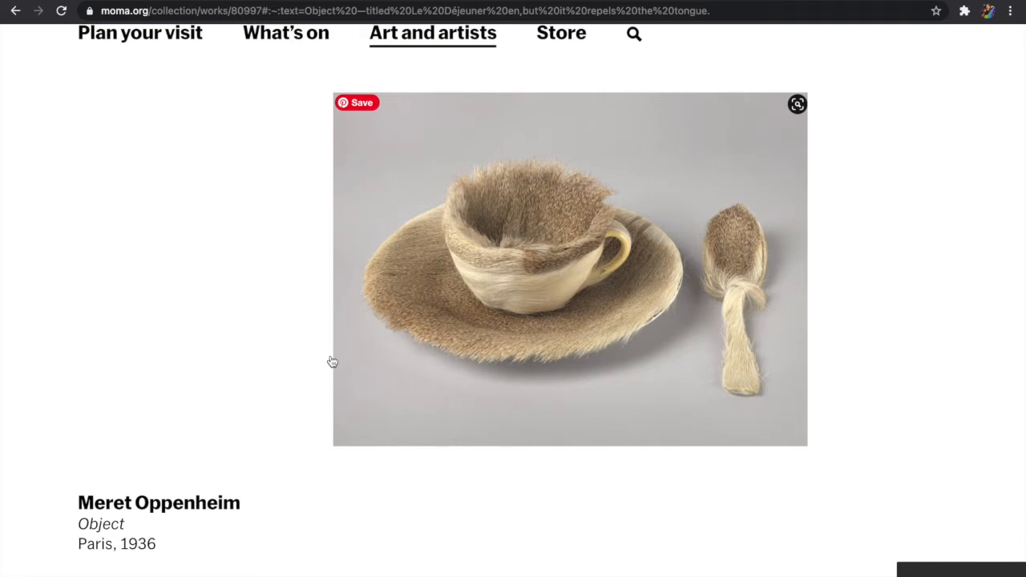
{"action": "scroll", "coordinate": [331, 361], "scroll_direction": "down", "scroll_amount": 3}
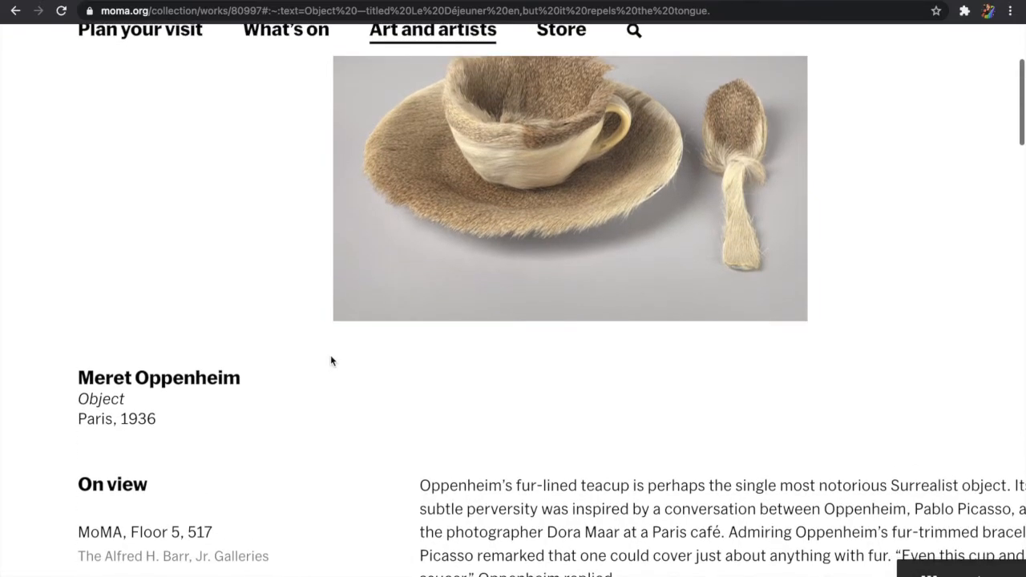
{"action": "scroll", "coordinate": [330, 360], "scroll_direction": "down", "scroll_amount": 2}
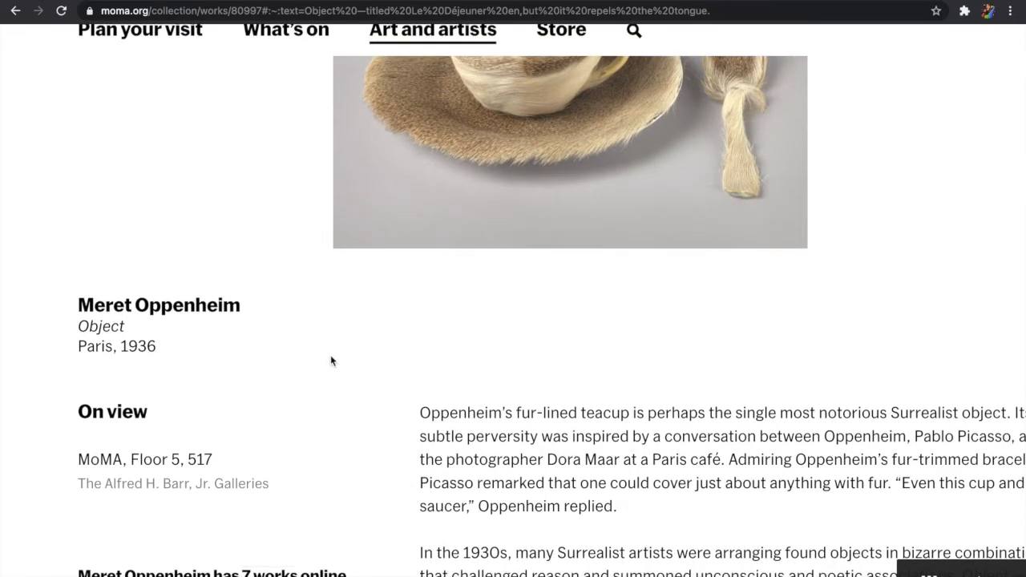
{"action": "scroll", "coordinate": [330, 360], "scroll_direction": "down", "scroll_amount": 2, "text": "ctrl"}
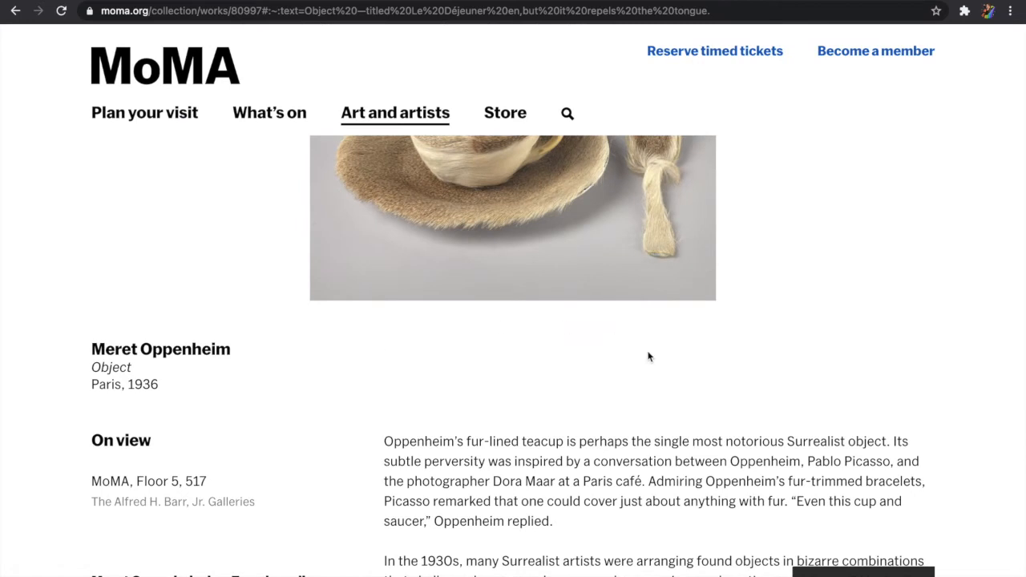
{"action": "scroll", "coordinate": [647, 355], "scroll_direction": "up", "scroll_amount": 2}
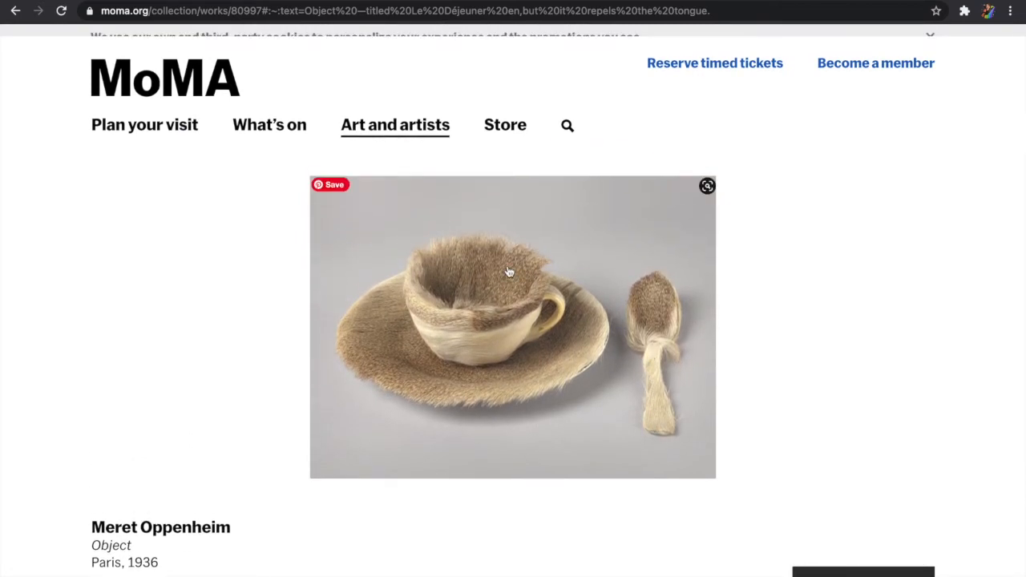
Step: Return to the Meret Oppenheim Textured Cup drawing and search the web for images of "Tiger Fur Texture"
{"action": "left_click", "coordinate": [120, 0]}
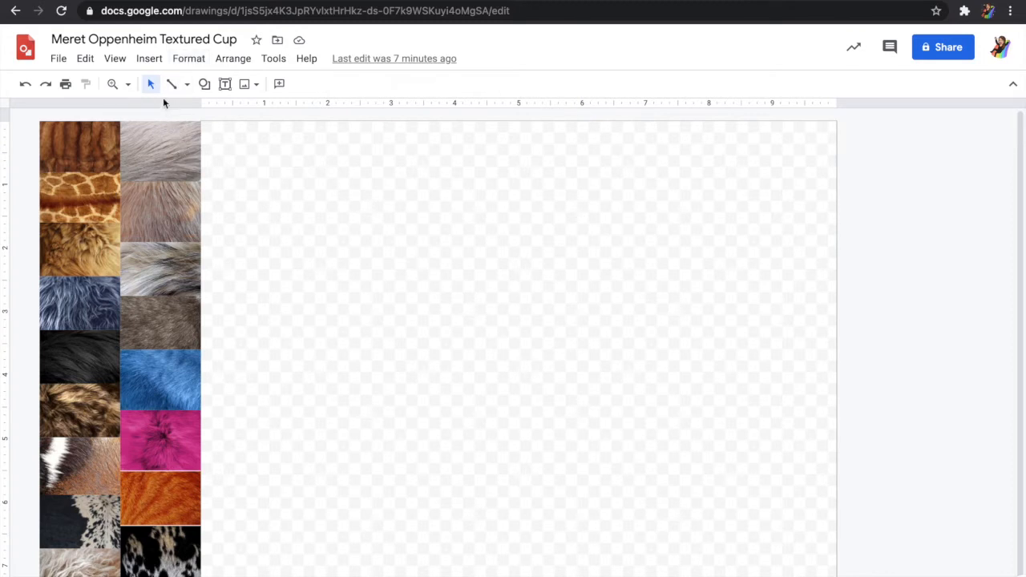
{"action": "left_click", "coordinate": [152, 58]}
{"action": "mouse_move", "coordinate": [145, 85]}
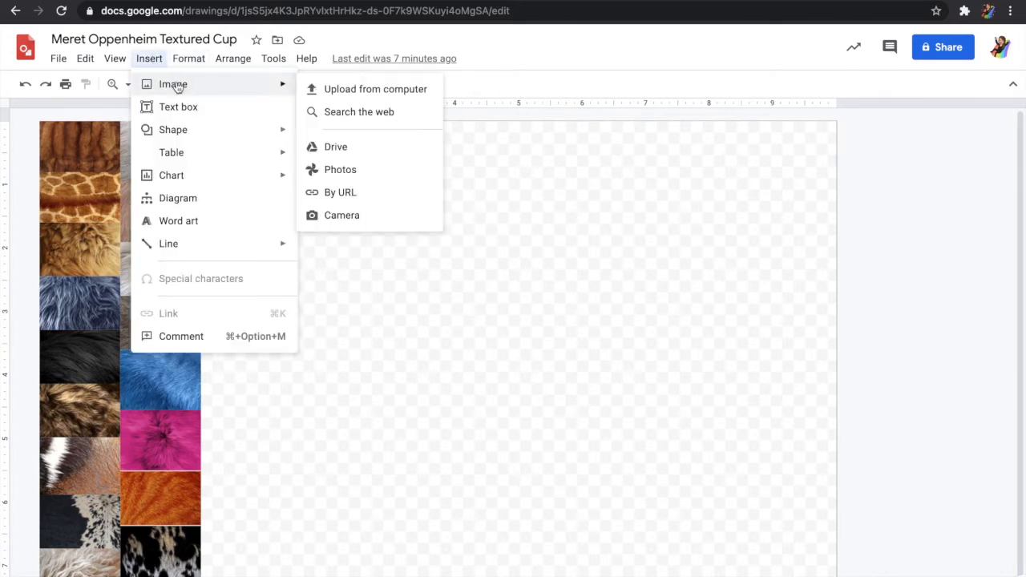
{"action": "left_click", "coordinate": [378, 112]}
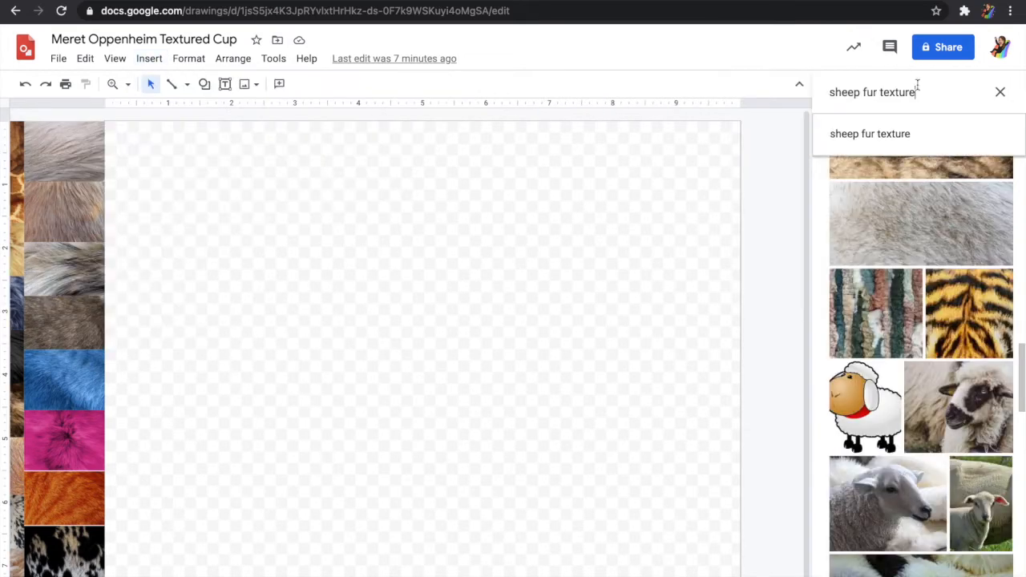
{"action": "left_click_drag", "start_coordinate": [913, 92], "coordinate": [831, 95]}
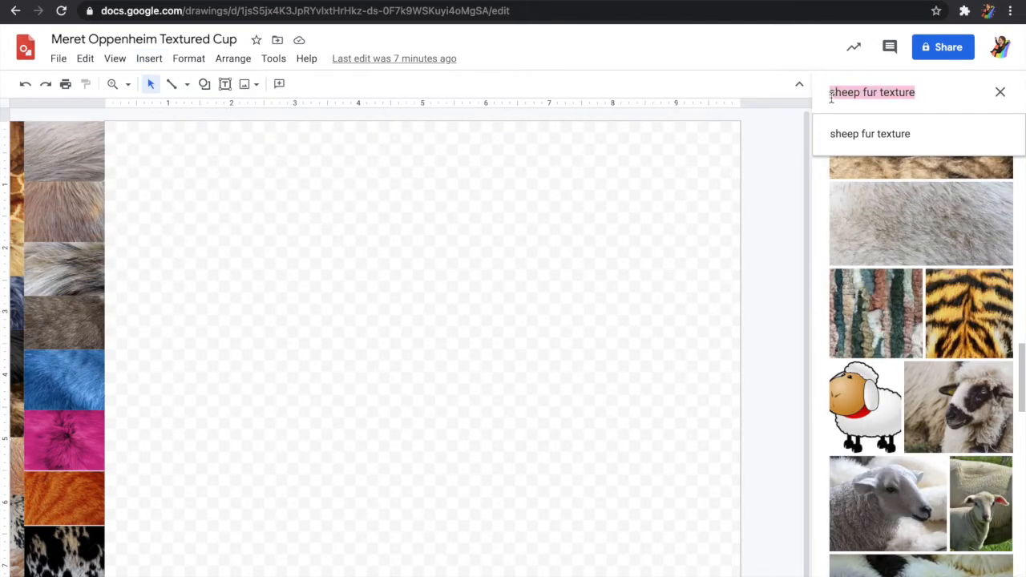
{"action": "type", "text": "Tiger"}
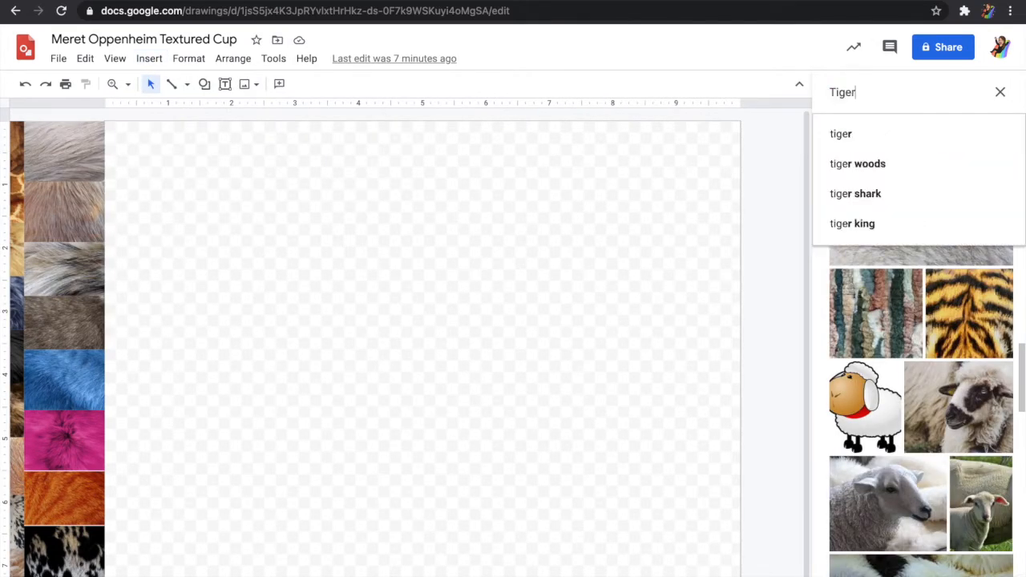
{"action": "type", "text": " Fur Texture"}
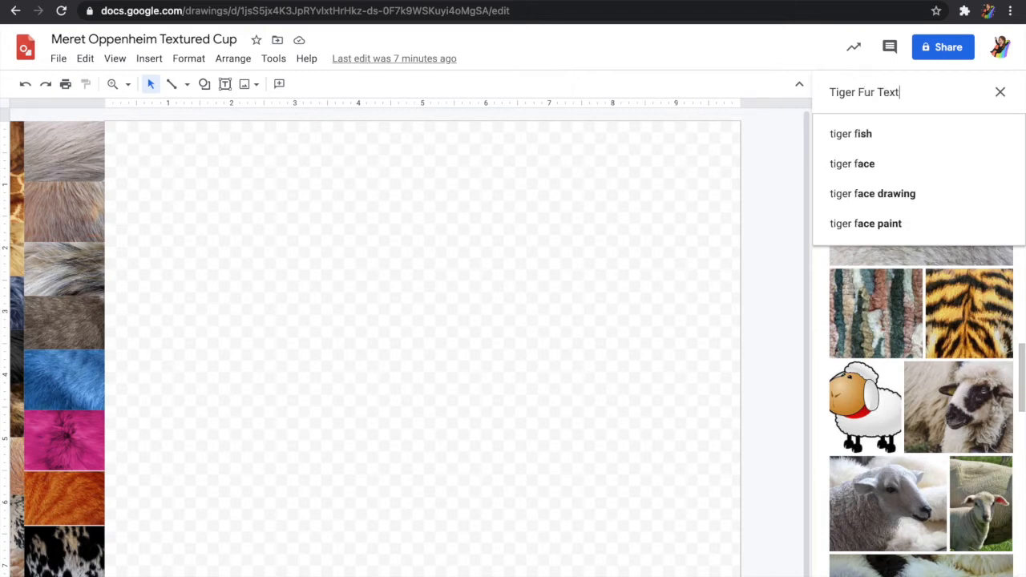
{"action": "key", "text": "Return"}
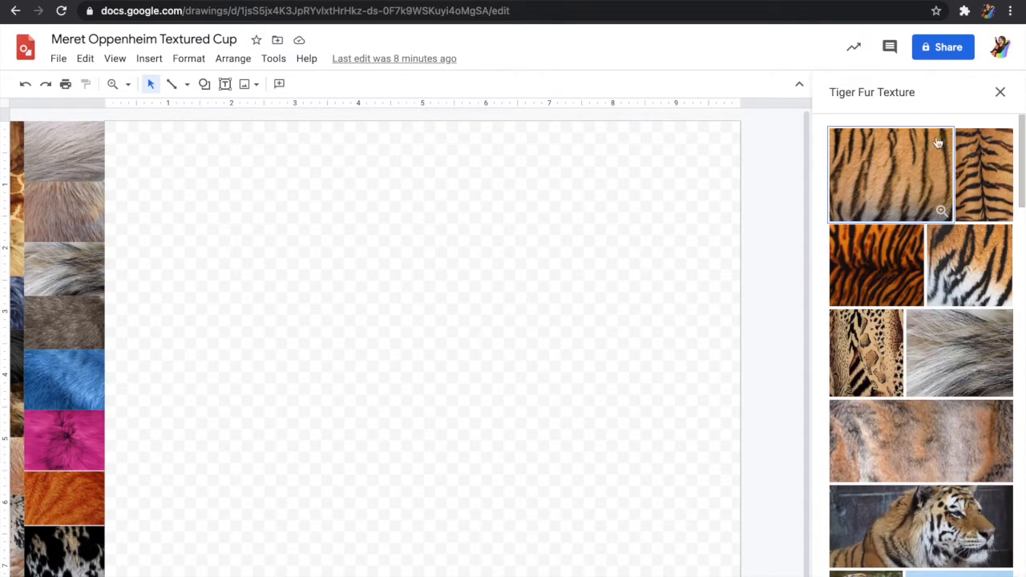
Step: Browse the tiger fur results and try to insert the first striped fur image into the drawing
{"action": "scroll", "coordinate": [930, 279], "scroll_direction": "down", "scroll_amount": 3}
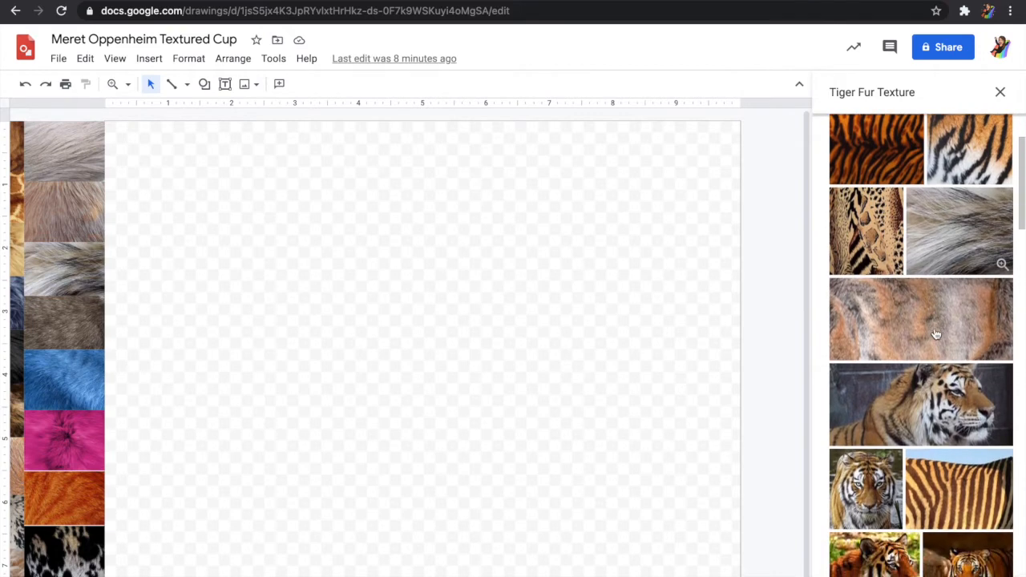
{"action": "scroll", "coordinate": [936, 334], "scroll_direction": "down", "scroll_amount": 3}
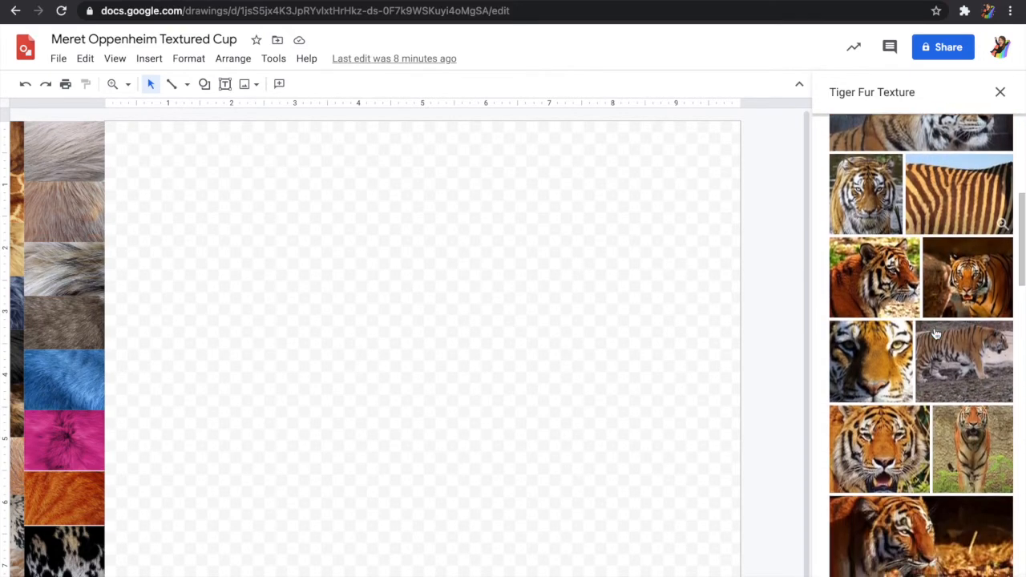
{"action": "scroll", "coordinate": [936, 335], "scroll_direction": "up", "scroll_amount": 5}
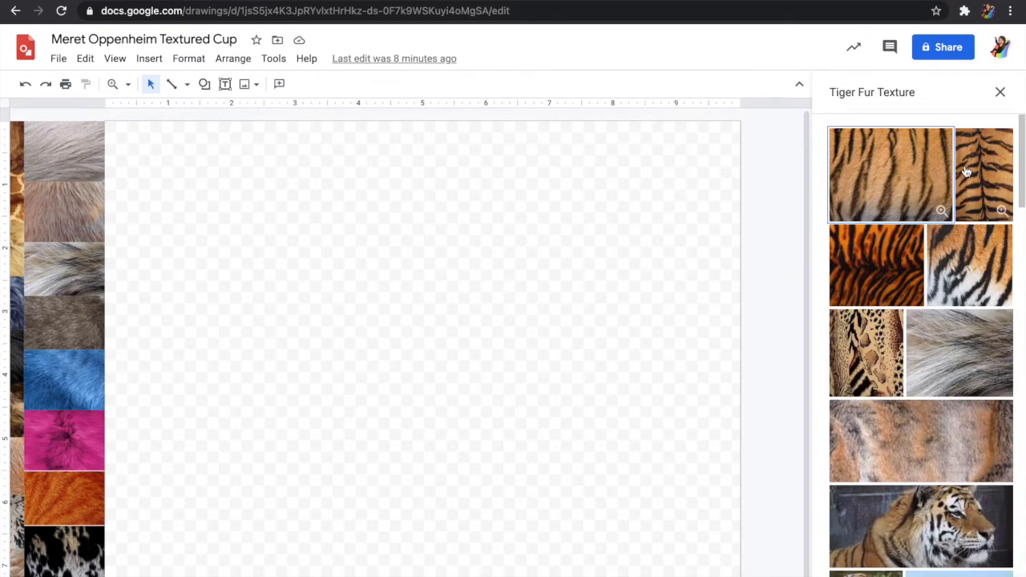
{"action": "left_click", "coordinate": [921, 188]}
{"action": "left_click", "coordinate": [1000, 561]}
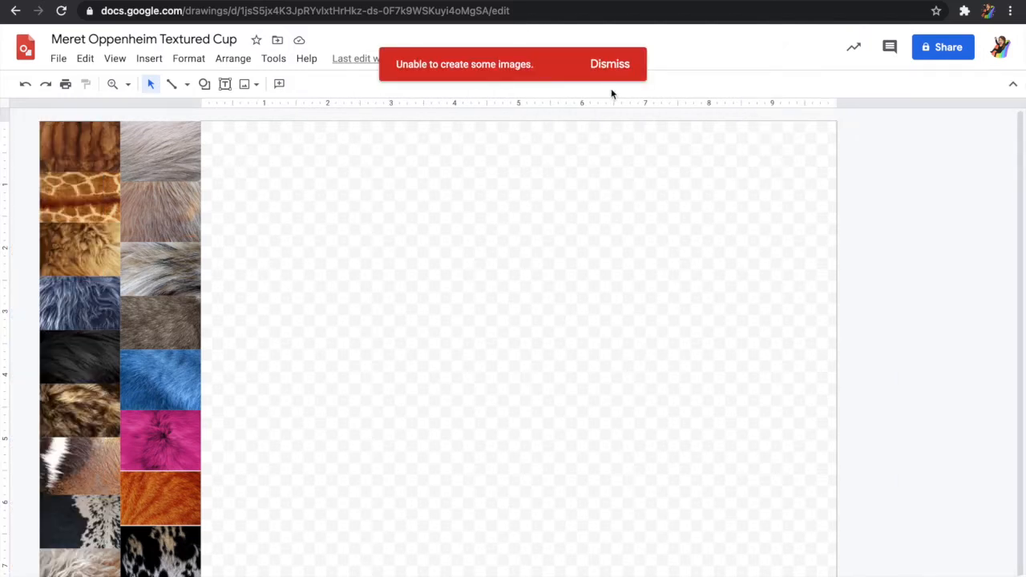
{"action": "left_click", "coordinate": [613, 64]}
Step: Reopen the web image search and look up "tiger fur texture"
{"action": "left_click", "coordinate": [151, 60]}
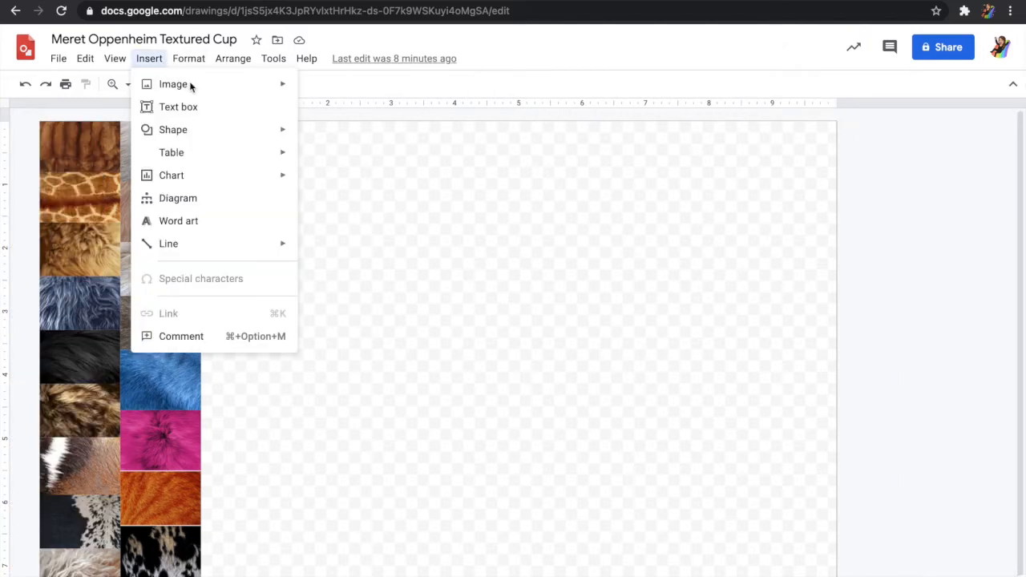
{"action": "left_click", "coordinate": [173, 70]}
{"action": "left_click", "coordinate": [156, 65]}
{"action": "mouse_move", "coordinate": [172, 89]}
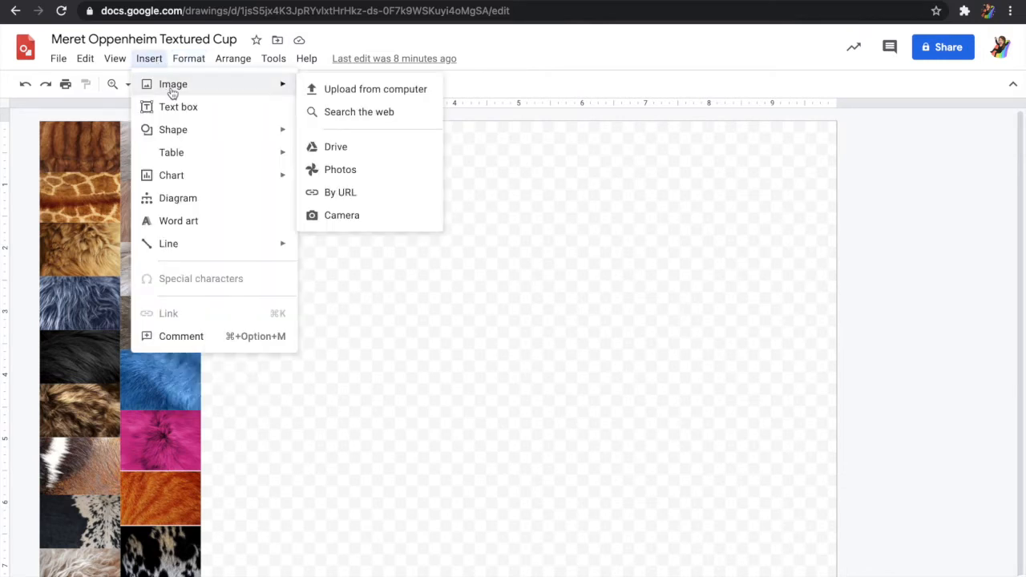
{"action": "left_click", "coordinate": [381, 120]}
{"action": "left_click", "coordinate": [881, 92]}
{"action": "left_click", "coordinate": [854, 134]}
Step: Insert the tiger pelt image with stripes along a central spine and the orange-and-white tiger fur image together
{"action": "left_click", "coordinate": [993, 173]}
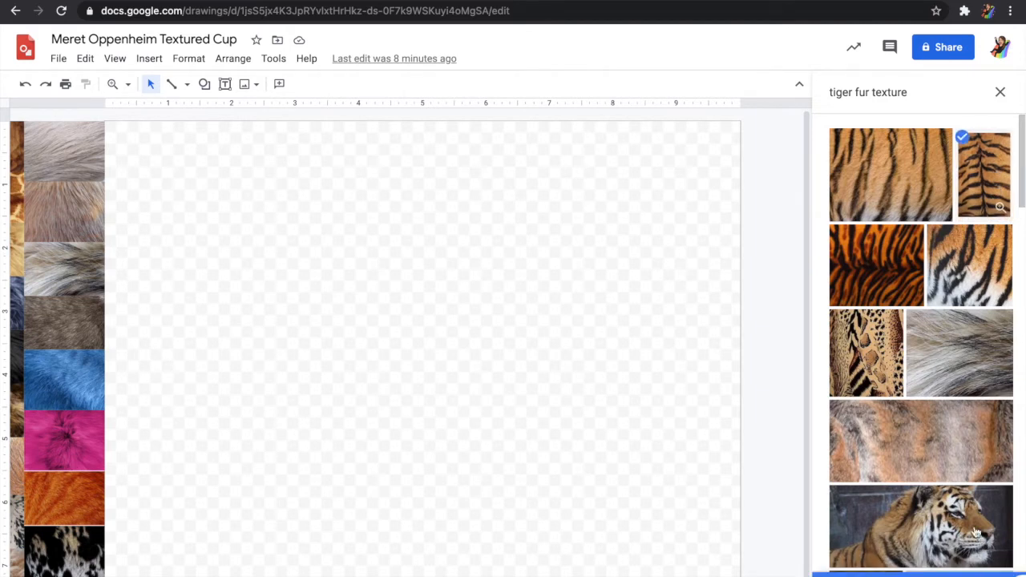
{"action": "left_click", "coordinate": [978, 264]}
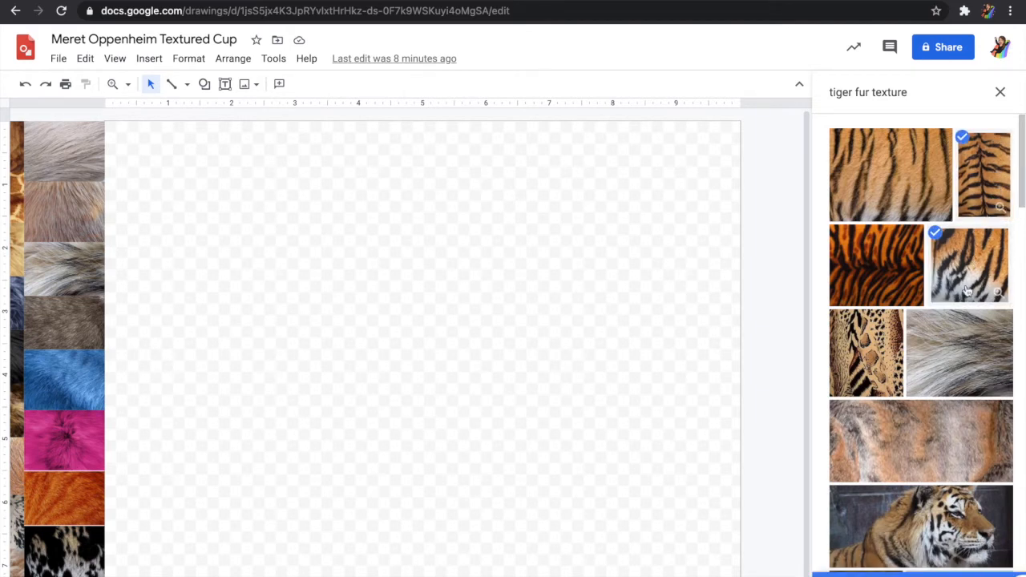
{"action": "left_click", "coordinate": [976, 572]}
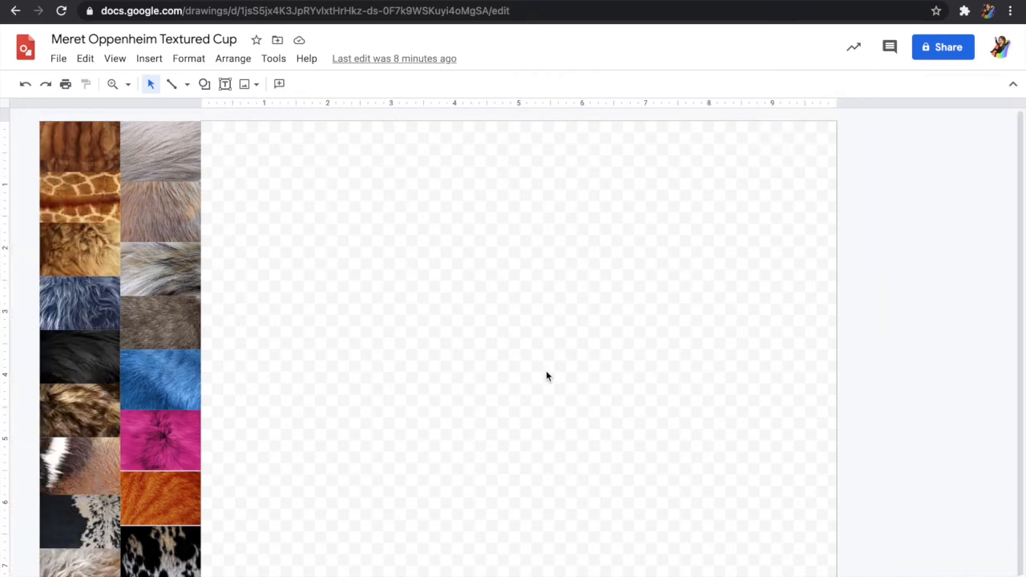
Step: Repeat the web image search for "tiger fur texture" and insert the central-spine tiger pelt image
{"action": "left_click", "coordinate": [152, 61]}
{"action": "mouse_move", "coordinate": [219, 93]}
{"action": "left_click", "coordinate": [355, 110]}
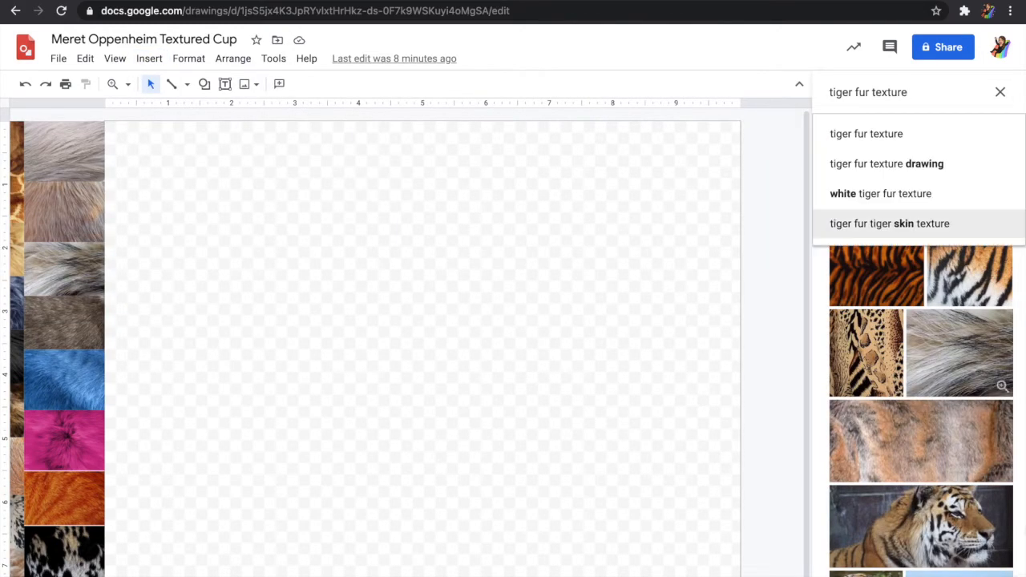
{"action": "scroll", "coordinate": [921, 401], "scroll_direction": "down", "scroll_amount": 3}
{"action": "scroll", "coordinate": [768, 421], "scroll_direction": "down", "scroll_amount": 1}
{"action": "scroll", "coordinate": [822, 495], "scroll_direction": "down", "scroll_amount": 10}
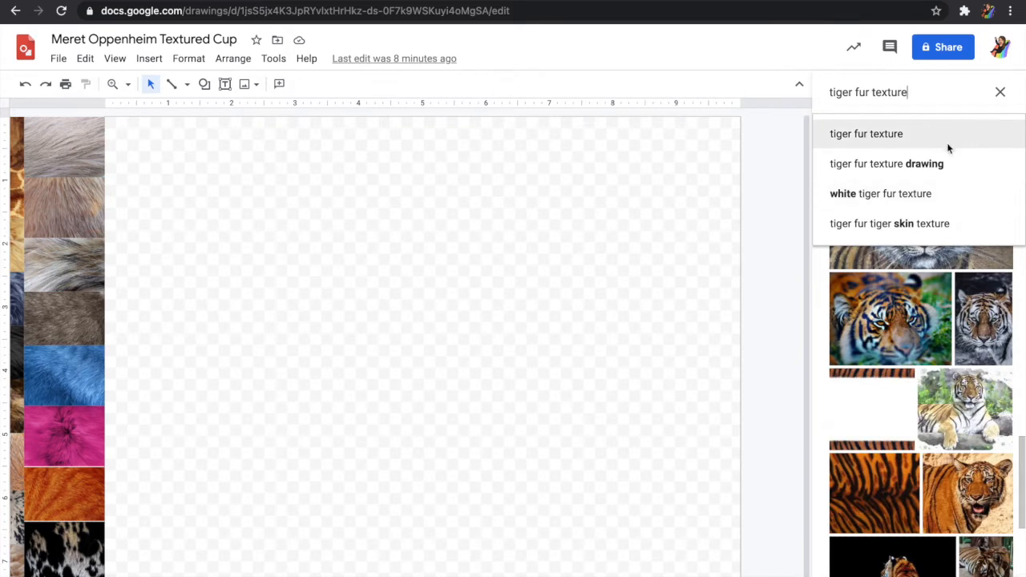
{"action": "left_click", "coordinate": [939, 136]}
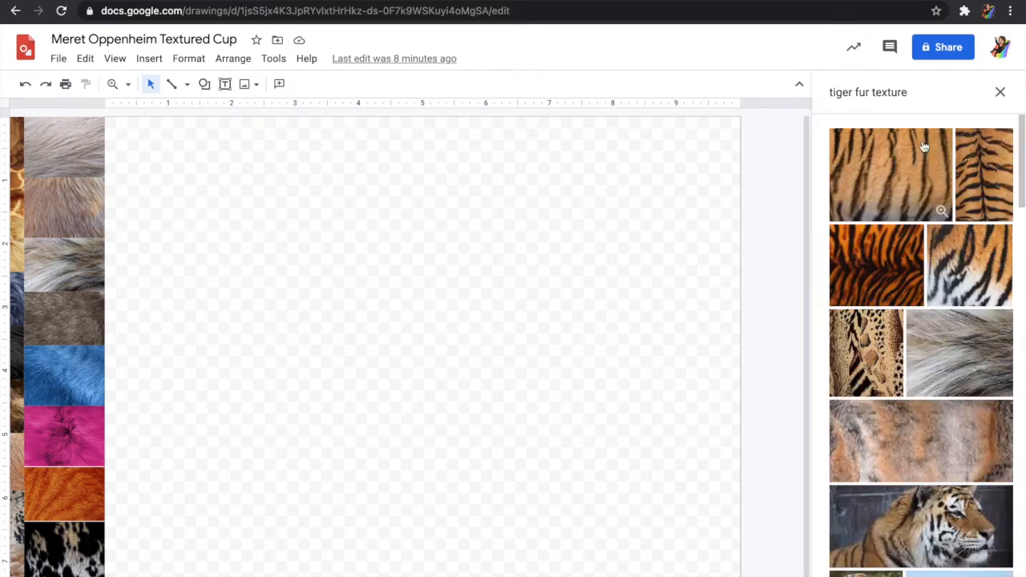
{"action": "left_click", "coordinate": [973, 210]}
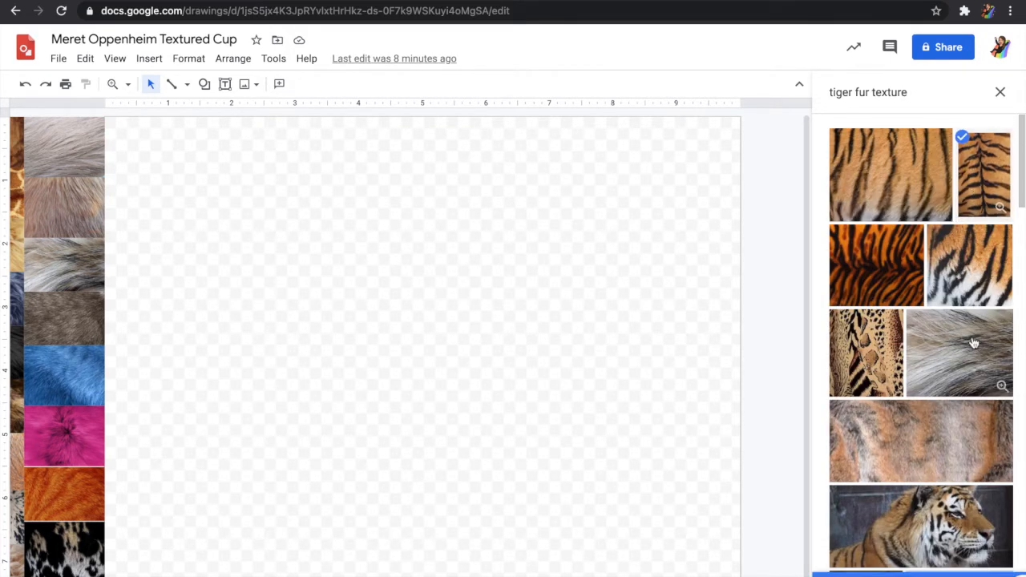
{"action": "left_click", "coordinate": [972, 576]}
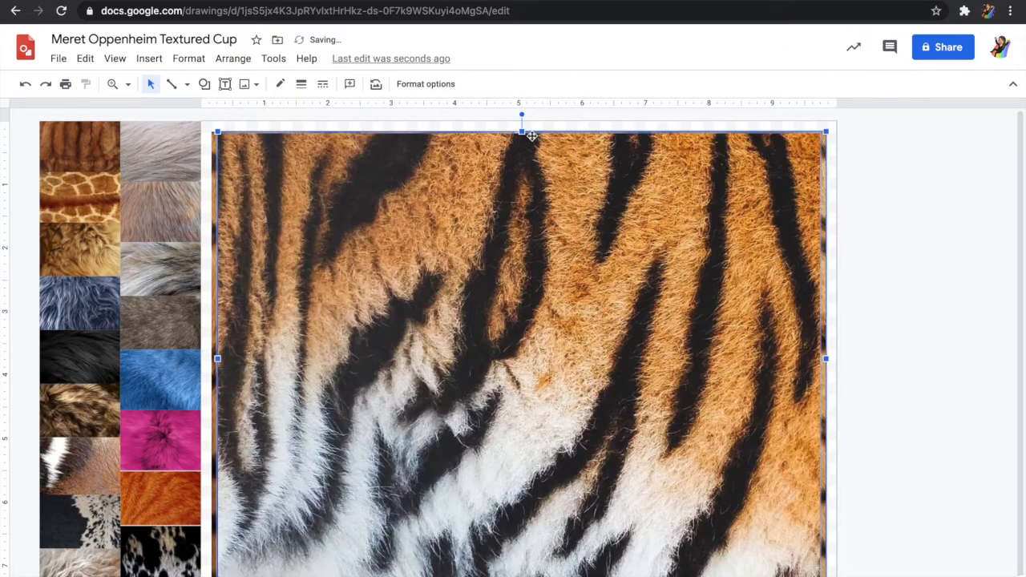
Step: Shrink the orange-and-white tiger fur image and one of the large central-spine pelt images to small swatches
{"action": "left_click_drag", "start_coordinate": [623, 251], "coordinate": [302, 525]}
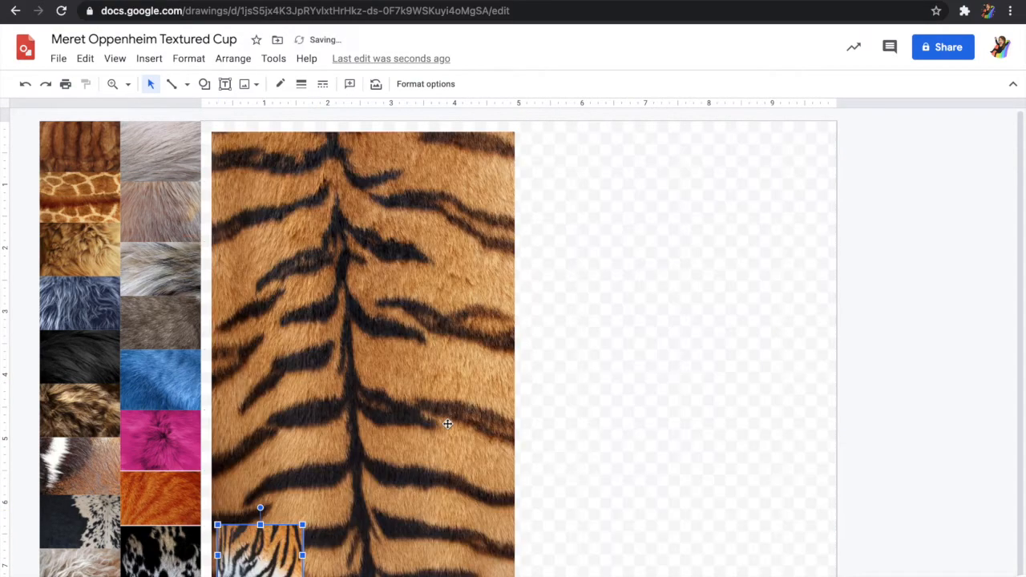
{"action": "left_click", "coordinate": [454, 350]}
{"action": "left_click_drag", "start_coordinate": [366, 312], "coordinate": [302, 449]}
Step: Stack the three tiger fur swatches in a new column outside the canvas, beside the brown and giraffe fur swatches
{"action": "left_click_drag", "start_coordinate": [255, 480], "coordinate": [6, 157]}
{"action": "left_click_drag", "start_coordinate": [296, 536], "coordinate": [22, 301]}
{"action": "left_click", "coordinate": [293, 543]}
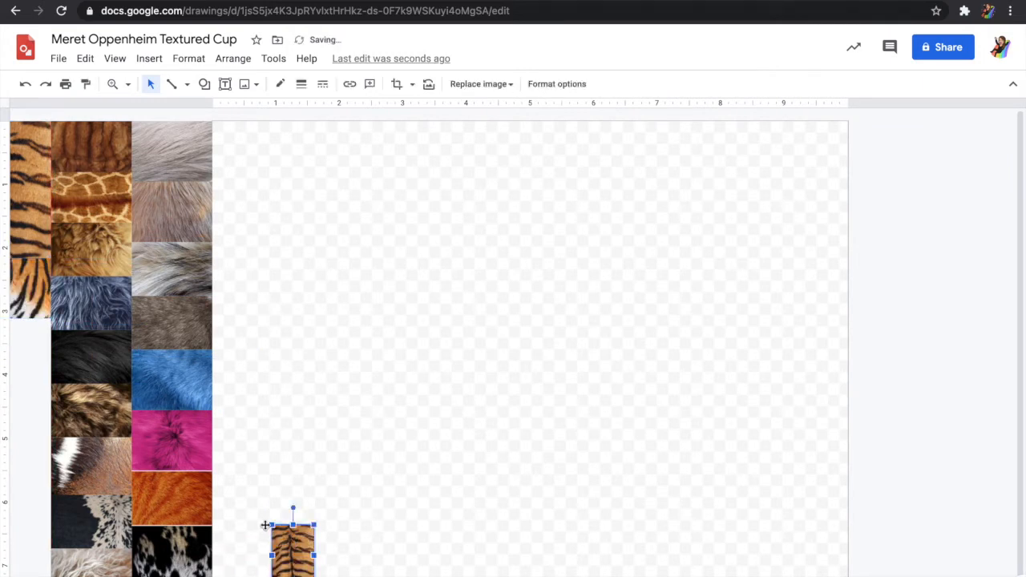
{"action": "left_click_drag", "start_coordinate": [30, 333], "coordinate": [29, 334]}
{"action": "left_click", "coordinate": [291, 346]}
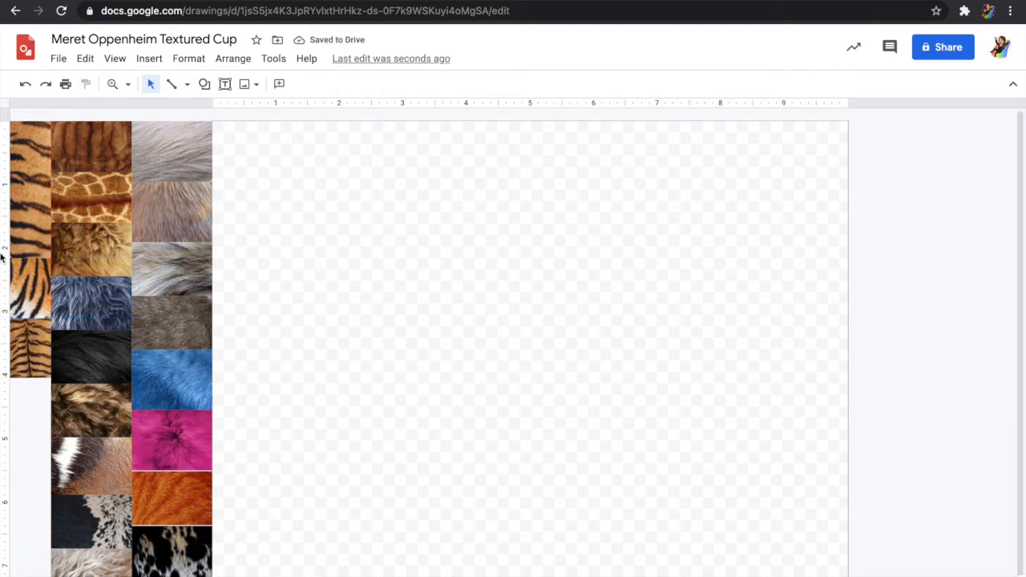
Step: Place a copy of the central-spine tiger pelt swatch on the canvas and mask it with the Flowchart: Stored Data shape
{"action": "left_click_drag", "start_coordinate": [33, 239], "coordinate": [518, 270]}
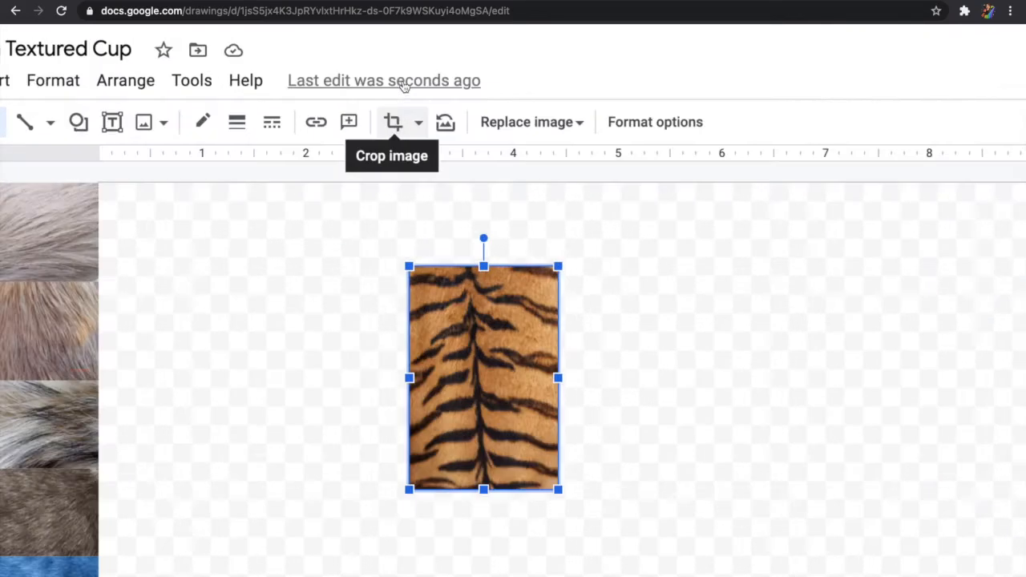
{"action": "scroll", "coordinate": [404, 86], "scroll_direction": "up", "scroll_amount": 5}
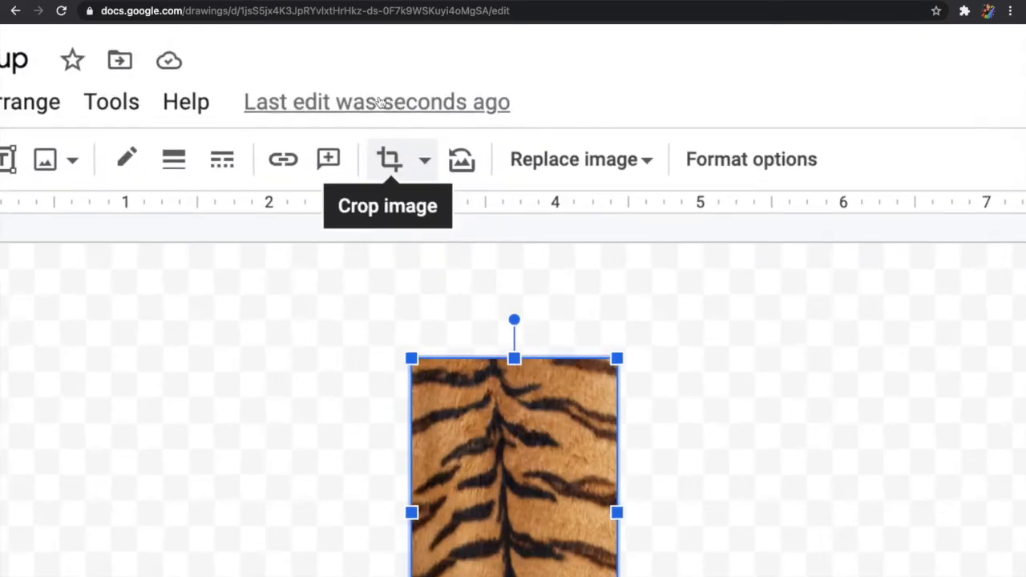
{"action": "scroll", "coordinate": [404, 86], "scroll_direction": "down", "scroll_amount": 2}
{"action": "scroll", "coordinate": [461, 194], "scroll_direction": "up", "scroll_amount": 3}
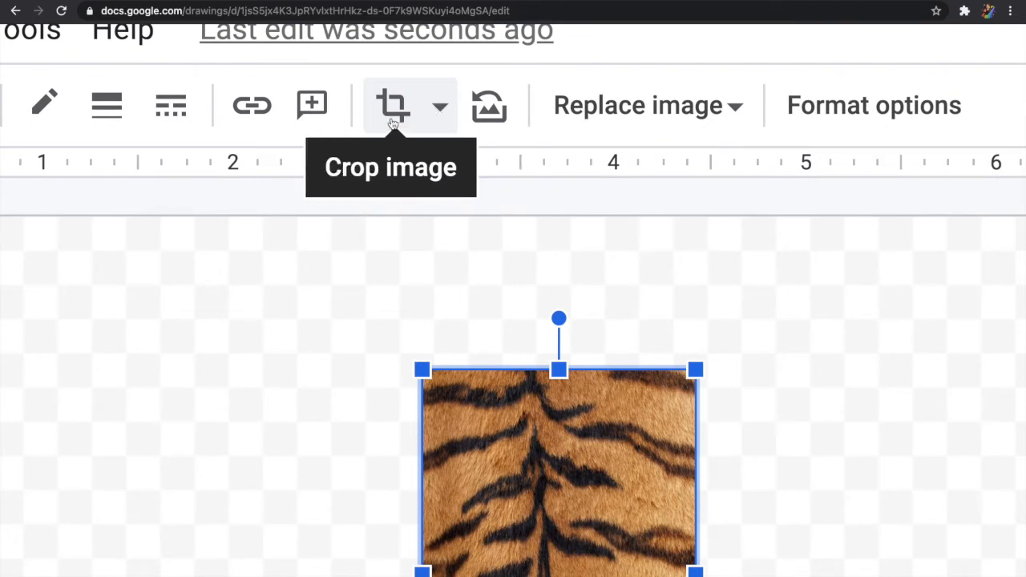
{"action": "left_click", "coordinate": [442, 112]}
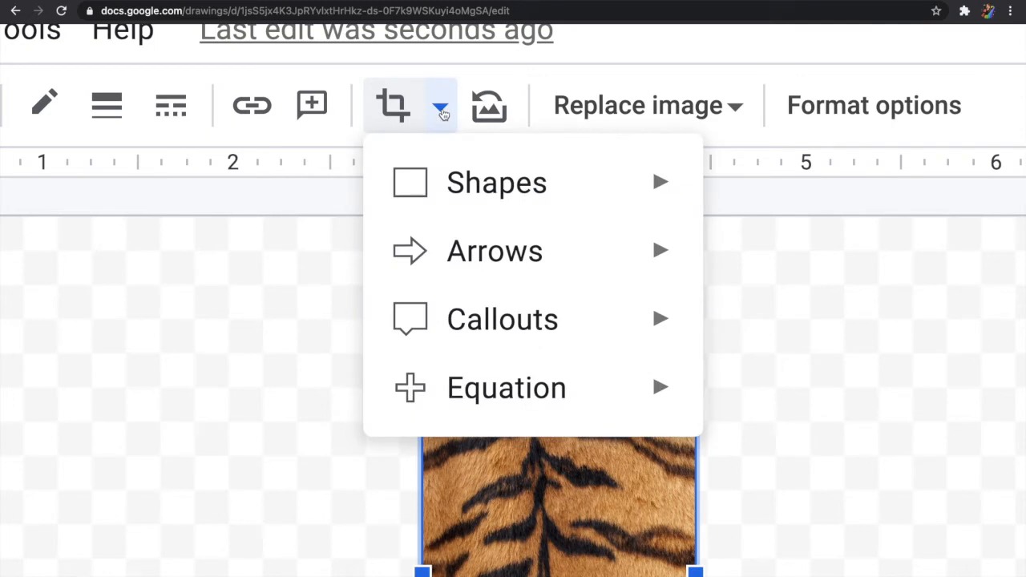
{"action": "mouse_move", "coordinate": [521, 205]}
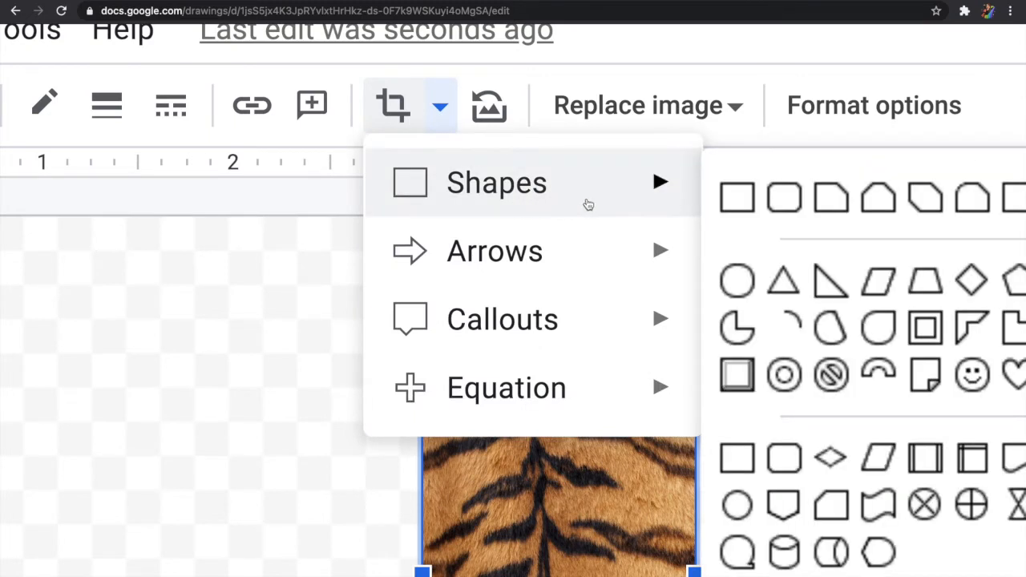
{"action": "scroll", "coordinate": [806, 222], "scroll_direction": "right", "scroll_amount": 3}
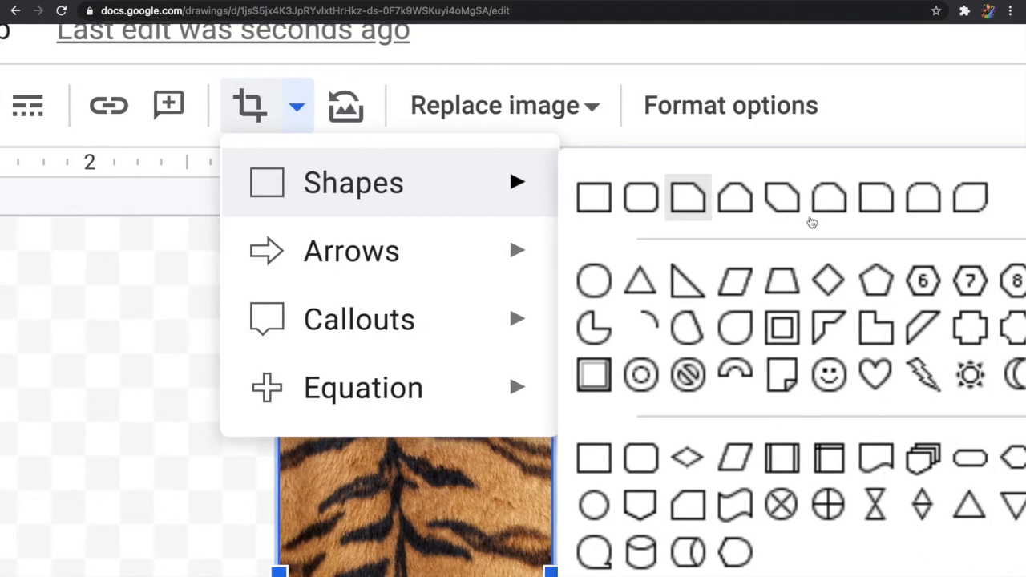
{"action": "scroll", "coordinate": [811, 222], "scroll_direction": "right", "scroll_amount": 1}
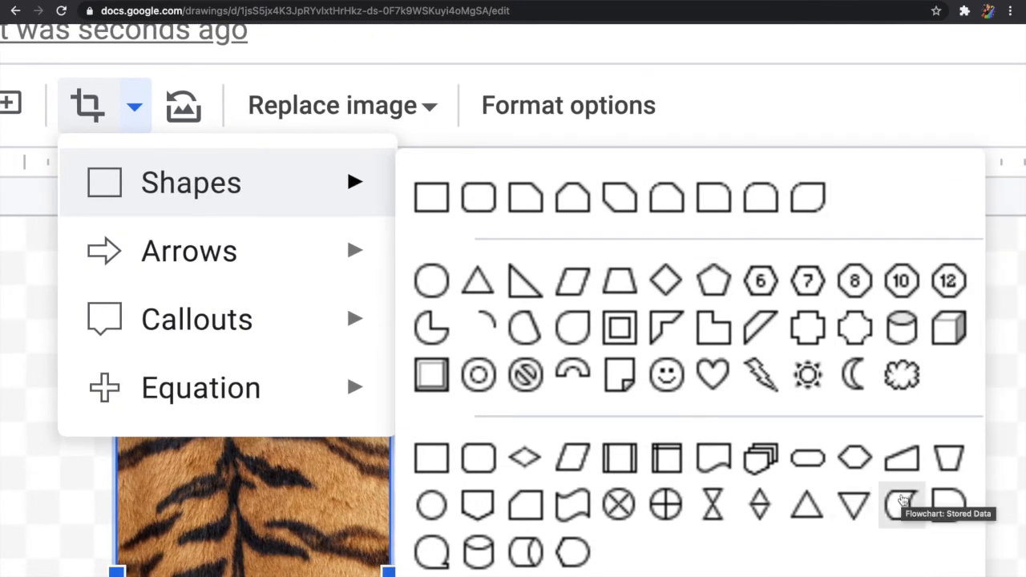
{"action": "left_click", "coordinate": [901, 500]}
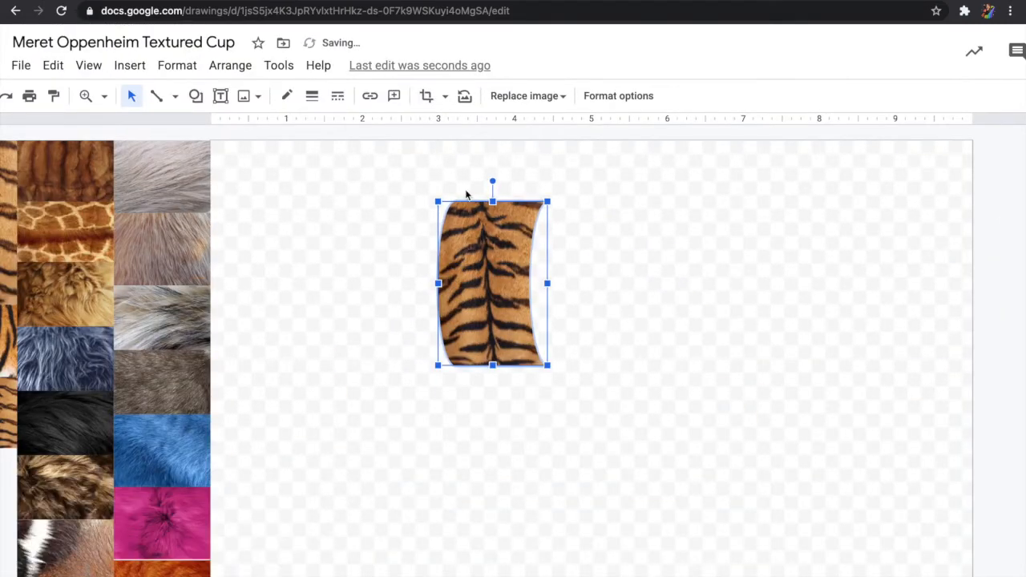
Step: Rotate the masked tiger pelt 90° counter-clockwise, enlarge it into a tall cup body, and move it to the canvas middle
{"action": "left_click_drag", "start_coordinate": [492, 181], "coordinate": [419, 288]}
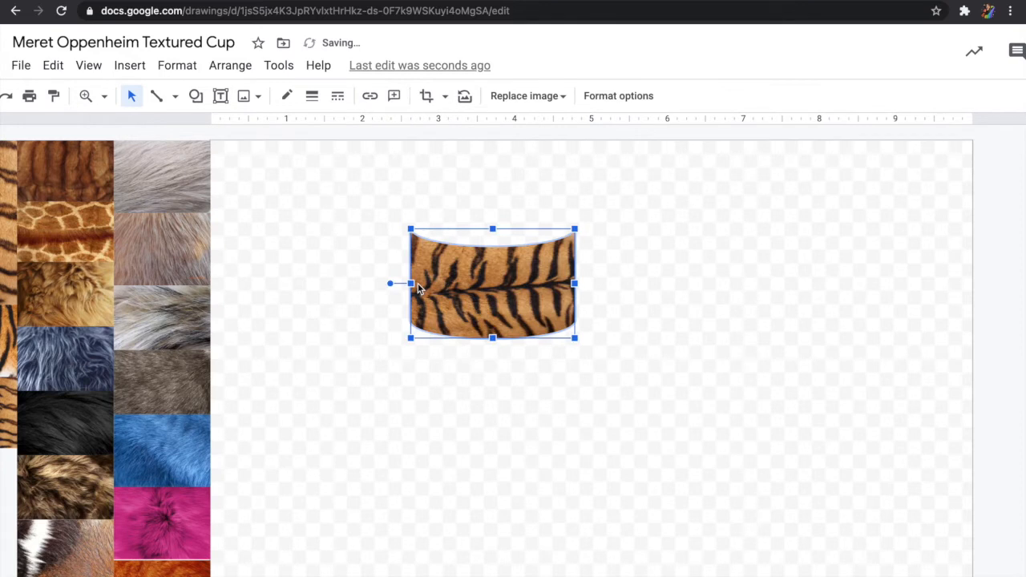
{"action": "left_click_drag", "start_coordinate": [492, 337], "coordinate": [503, 437]}
{"action": "left_click_drag", "start_coordinate": [574, 329], "coordinate": [680, 329]}
{"action": "left_click_drag", "start_coordinate": [546, 440], "coordinate": [550, 520]}
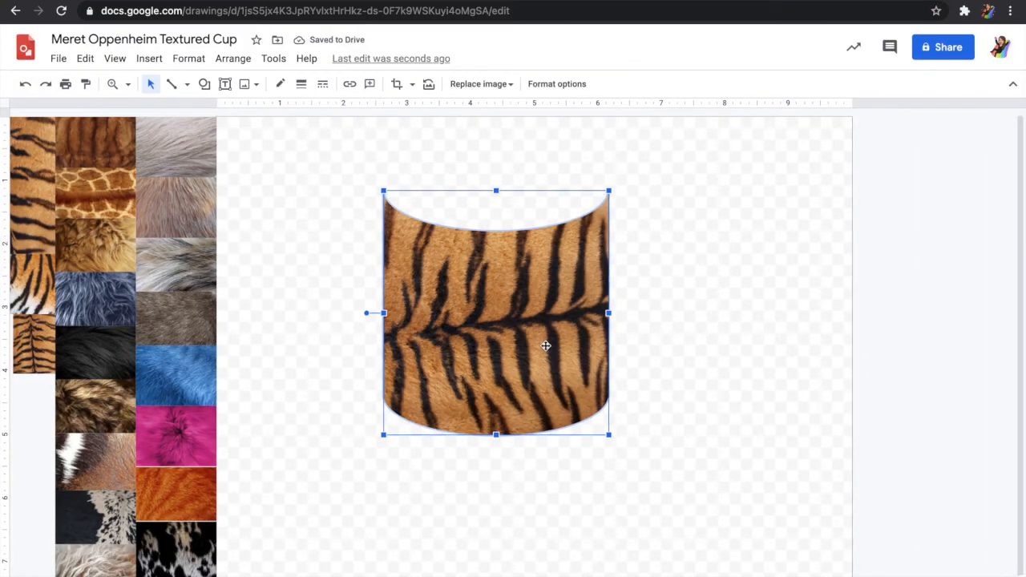
{"action": "left_click_drag", "start_coordinate": [577, 402], "coordinate": [608, 445]}
{"action": "left_click_drag", "start_coordinate": [549, 375], "coordinate": [550, 376]}
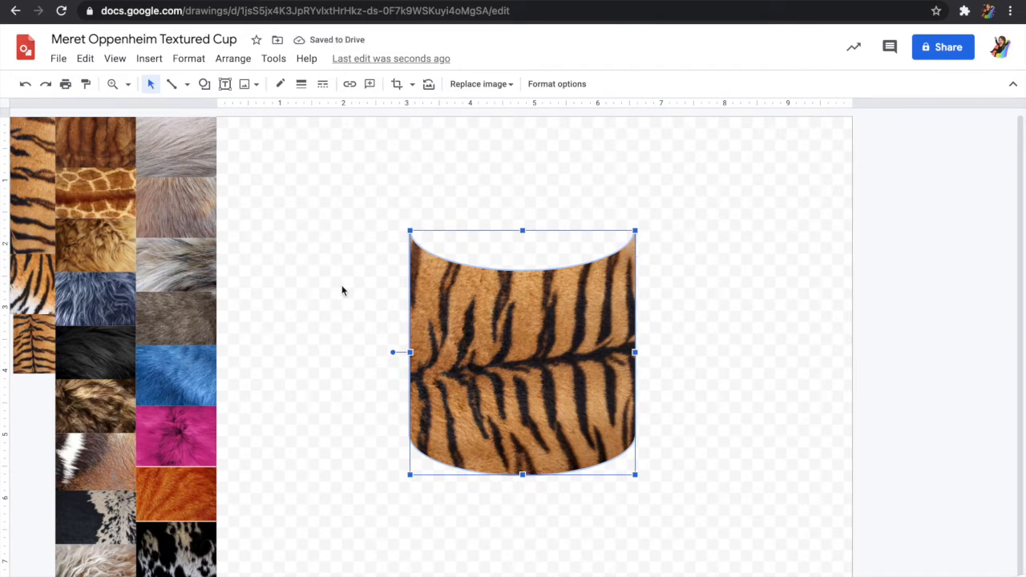
Step: Place a copy of the golden shaggy fur swatch above the cup body and mask it with an oval
{"action": "left_click", "coordinate": [17, 284]}
{"action": "left_click_drag", "start_coordinate": [93, 241], "coordinate": [447, 203]}
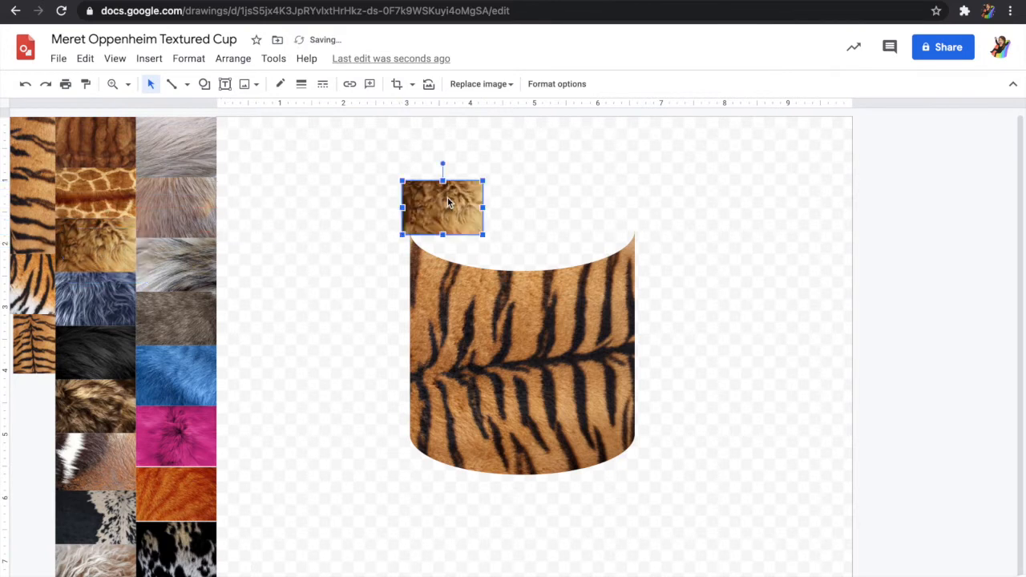
{"action": "left_click", "coordinate": [412, 85]}
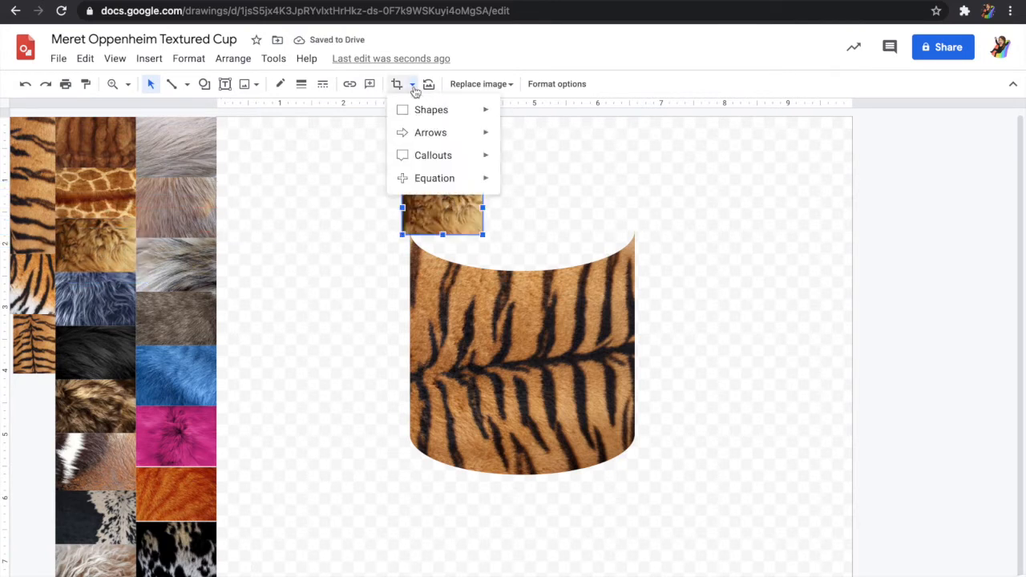
{"action": "mouse_move", "coordinate": [447, 110]}
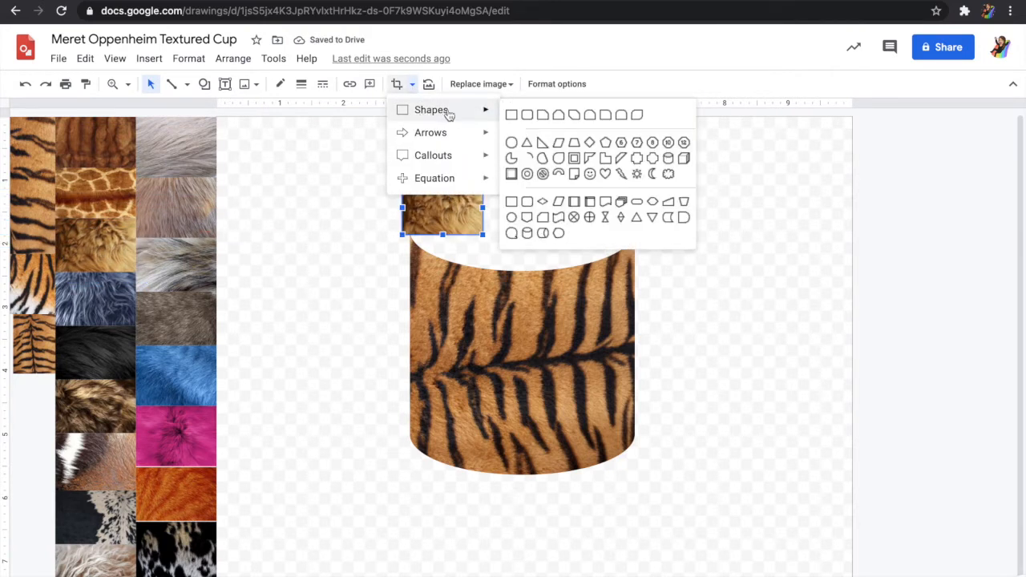
{"action": "left_click", "coordinate": [512, 144]}
Step: Stretch and position the golden fur oval so it fills the cup's opening and matches the body's full width
{"action": "left_click_drag", "start_coordinate": [484, 206], "coordinate": [616, 208]}
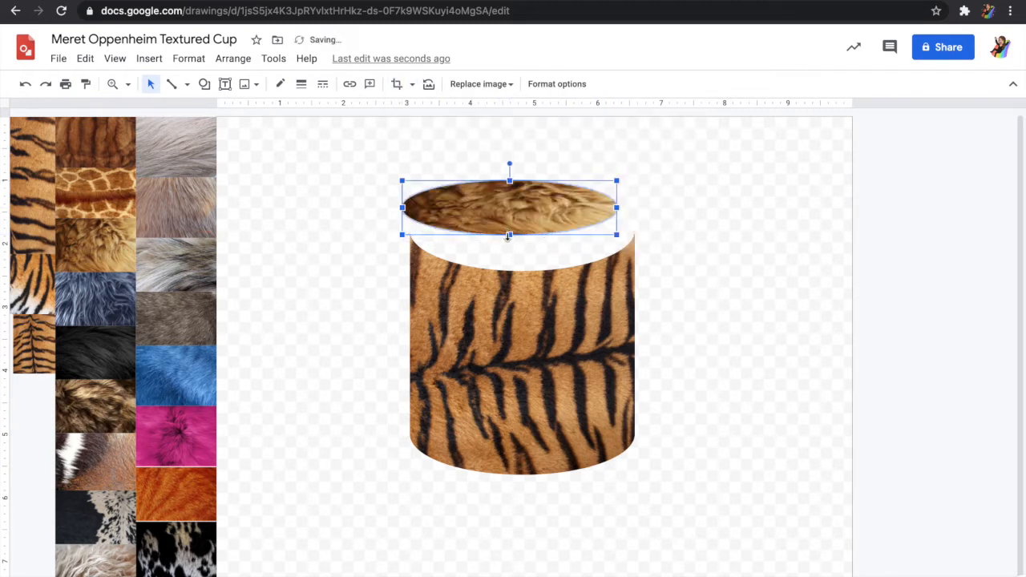
{"action": "left_click", "coordinate": [513, 244]}
{"action": "left_click", "coordinate": [513, 220]}
{"action": "mouse_move", "coordinate": [510, 237]}
{"action": "left_mouse_down"}
{"action": "mouse_move", "coordinate": [511, 266]}
{"action": "mouse_move", "coordinate": [530, 239]}
{"action": "left_mouse_up"}
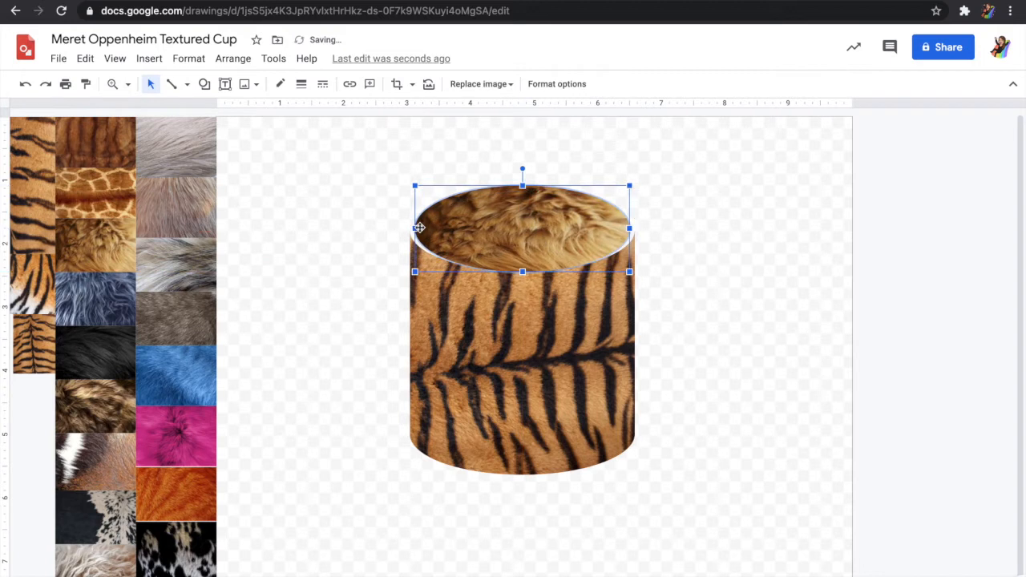
{"action": "left_click_drag", "start_coordinate": [417, 229], "coordinate": [409, 228]}
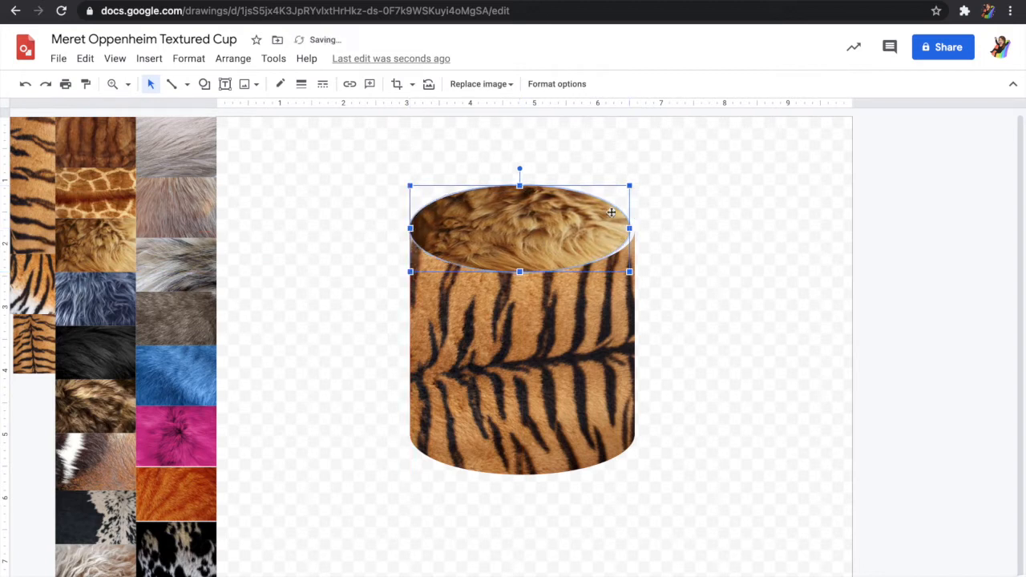
{"action": "left_click_drag", "start_coordinate": [629, 228], "coordinate": [634, 228]}
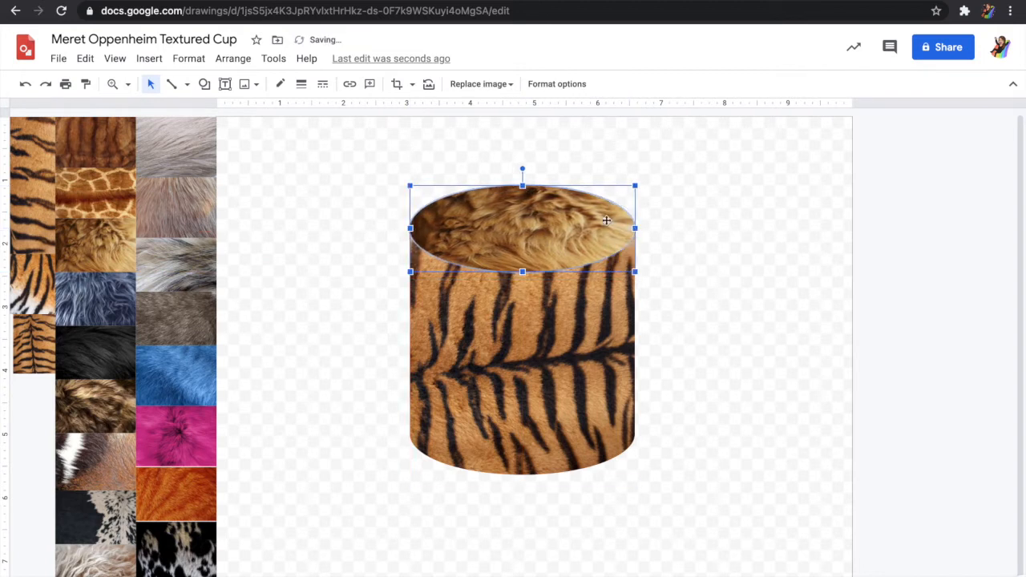
{"action": "left_click", "coordinate": [691, 236]}
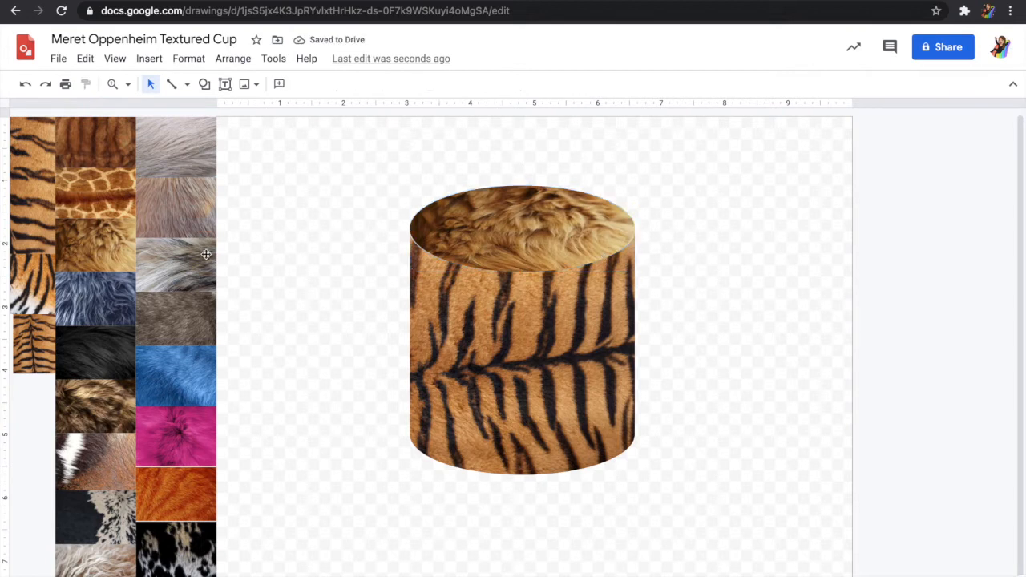
Step: Duplicate the dark brown ribbed fur swatch, place it beside the cup's right rim, and mask it with the curved left arrow
{"action": "left_click", "coordinate": [117, 162]}
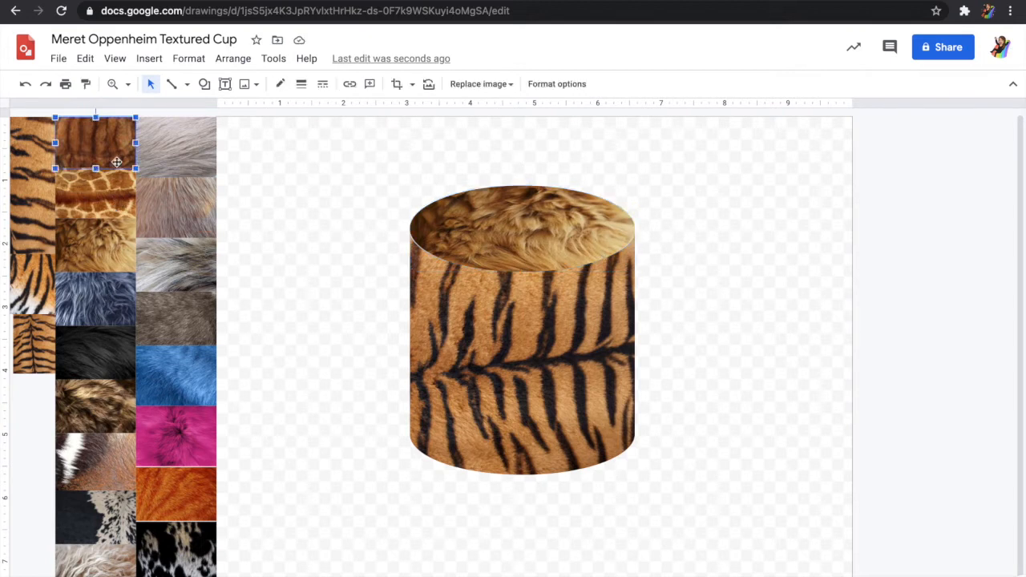
{"action": "key", "text": "ctrl+d"}
{"action": "left_click_drag", "start_coordinate": [122, 157], "coordinate": [685, 255]}
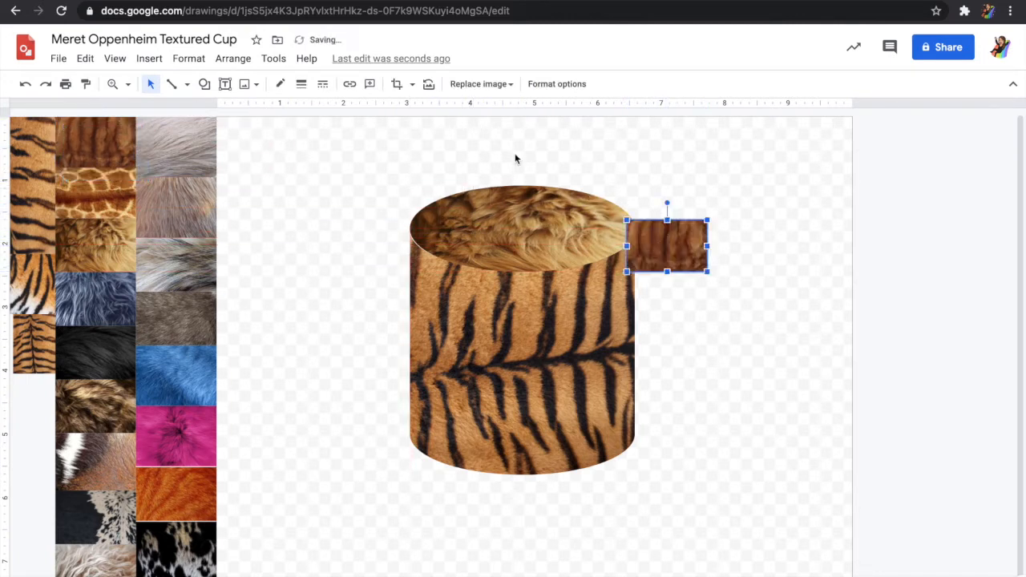
{"action": "left_click", "coordinate": [410, 84]}
{"action": "mouse_move", "coordinate": [433, 113]}
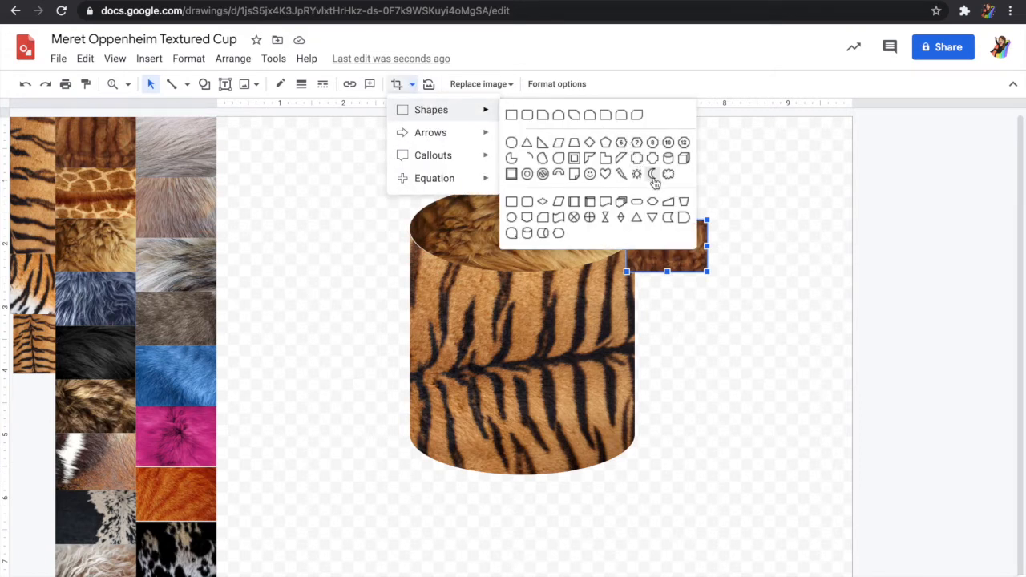
{"action": "mouse_move", "coordinate": [456, 132]}
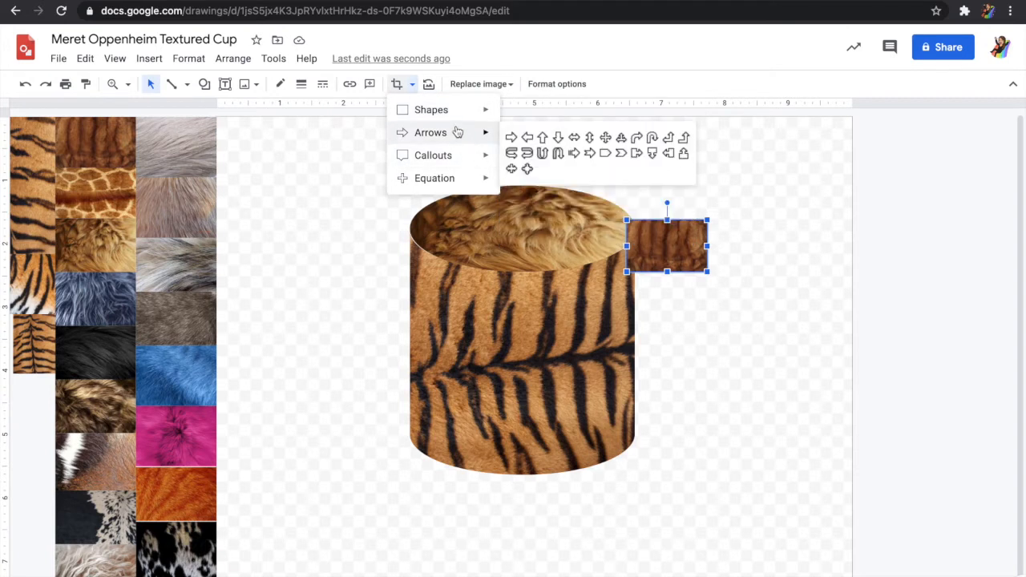
{"action": "left_click", "coordinate": [526, 157]}
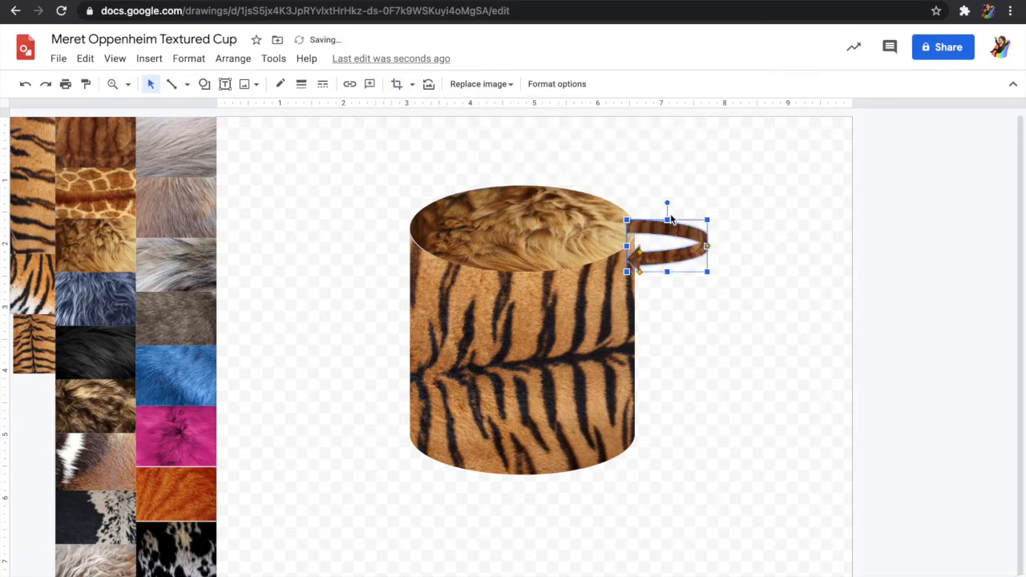
Step: Stretch the brown curved arrow down the cup's side, thicken its band, and remove the arrowhead to form a handle
{"action": "left_click_drag", "start_coordinate": [674, 340], "coordinate": [675, 451]}
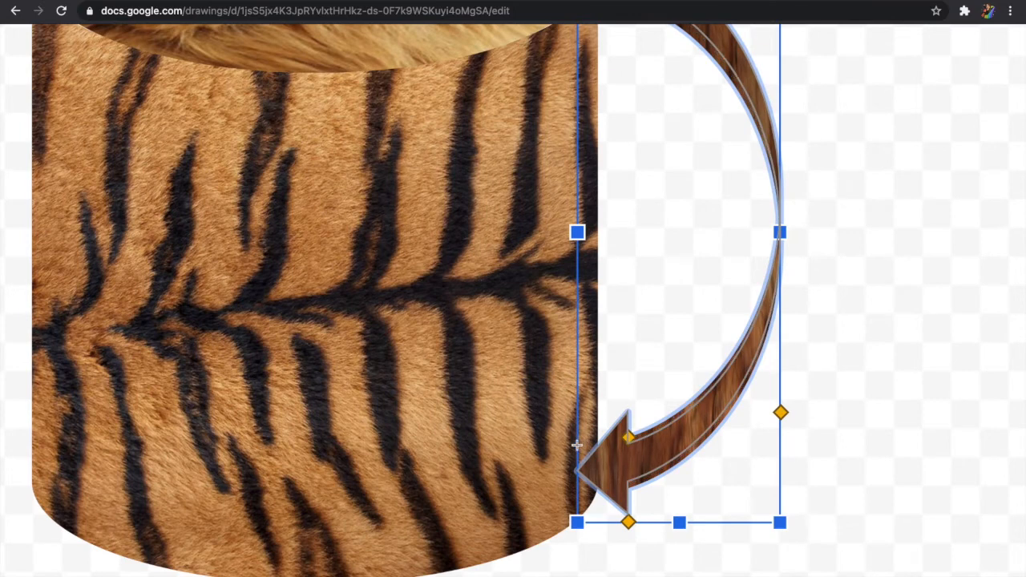
{"action": "left_click_drag", "start_coordinate": [576, 446], "coordinate": [619, 358]}
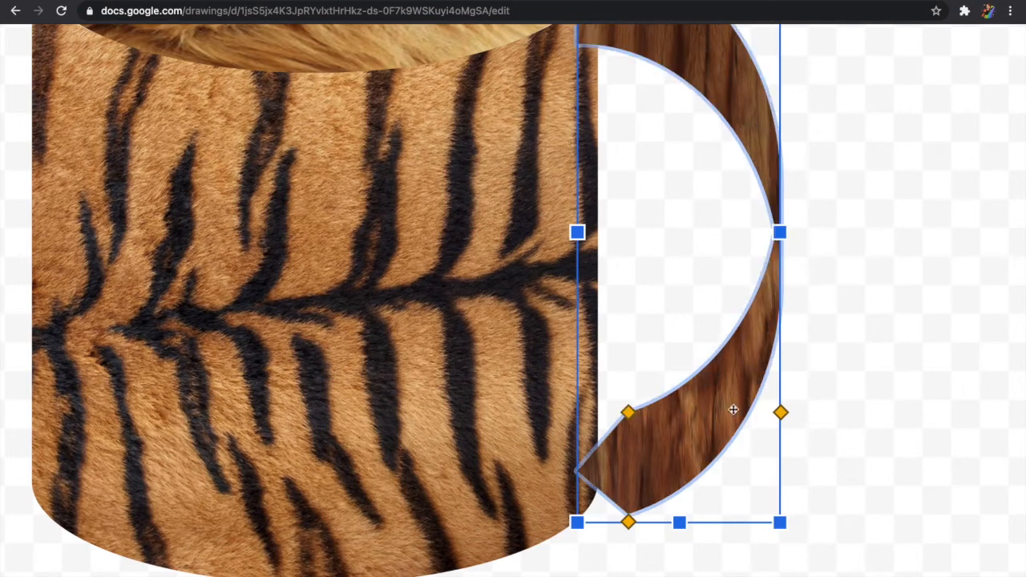
{"action": "left_click_drag", "start_coordinate": [780, 412], "coordinate": [780, 304]}
{"action": "left_click_drag", "start_coordinate": [626, 358], "coordinate": [628, 304]}
{"action": "left_click_drag", "start_coordinate": [629, 522], "coordinate": [559, 521]}
{"action": "scroll", "coordinate": [735, 326], "scroll_direction": "down", "scroll_amount": 5}
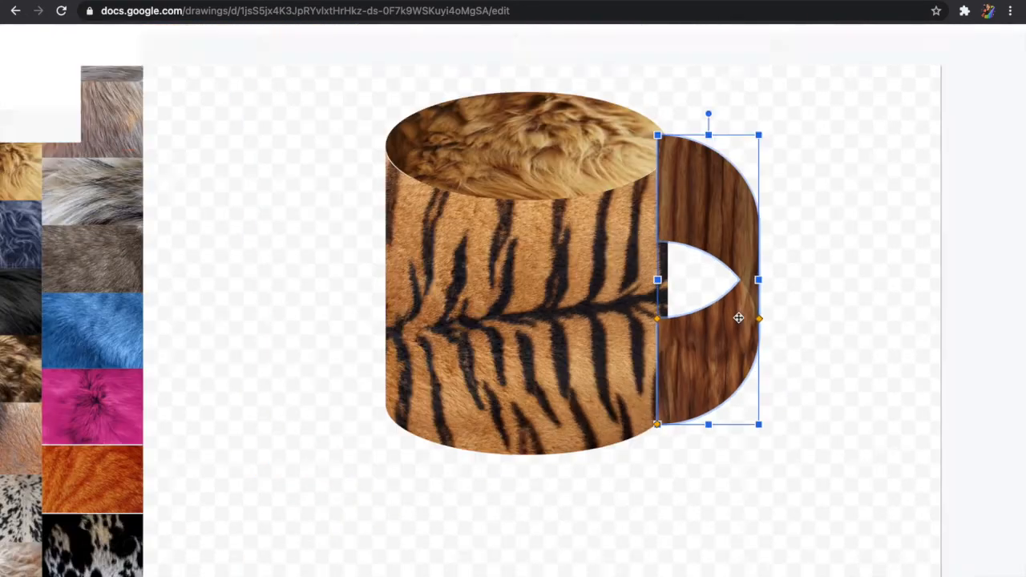
Step: Move the handle just clear of the cup body, shorten it from its upper edge, and slim its band
{"action": "left_click", "coordinate": [831, 308]}
{"action": "left_click_drag", "start_coordinate": [728, 337], "coordinate": [742, 327]}
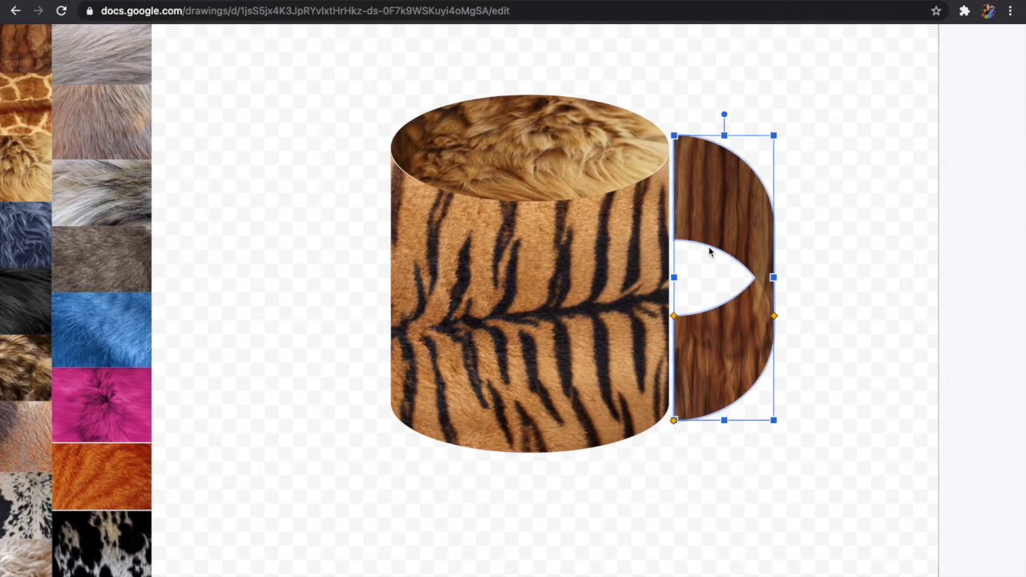
{"action": "left_click_drag", "start_coordinate": [725, 156], "coordinate": [725, 164]}
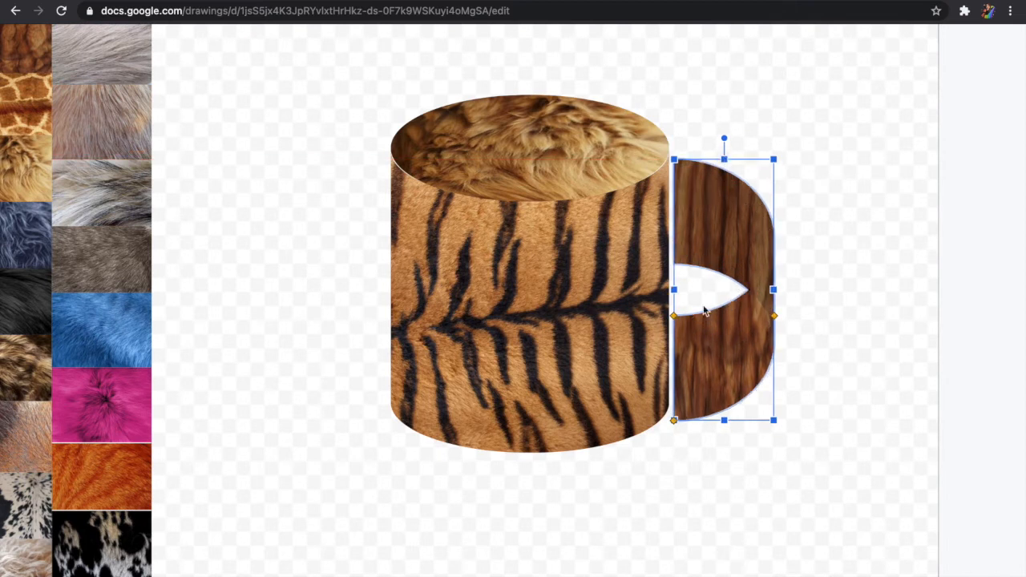
{"action": "left_click_drag", "start_coordinate": [677, 315], "coordinate": [823, 343]}
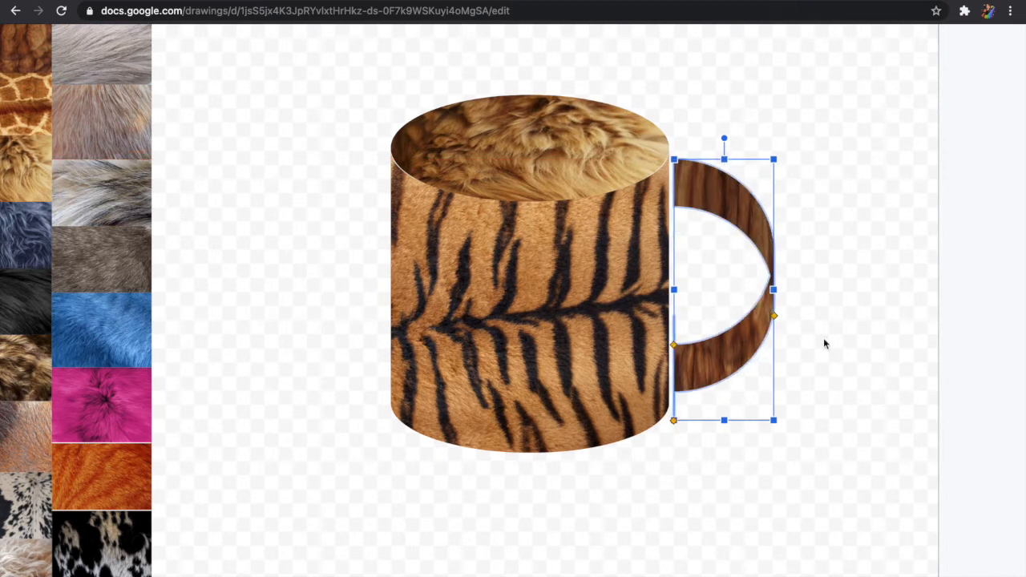
{"action": "left_click_drag", "start_coordinate": [675, 342], "coordinate": [668, 321]}
Step: Attach the brown handle to the cup's right side and widen the tiger fur body slightly to meet it
{"action": "left_click_drag", "start_coordinate": [743, 342], "coordinate": [709, 366]}
{"action": "left_click", "coordinate": [867, 336]}
{"action": "left_click", "coordinate": [717, 366]}
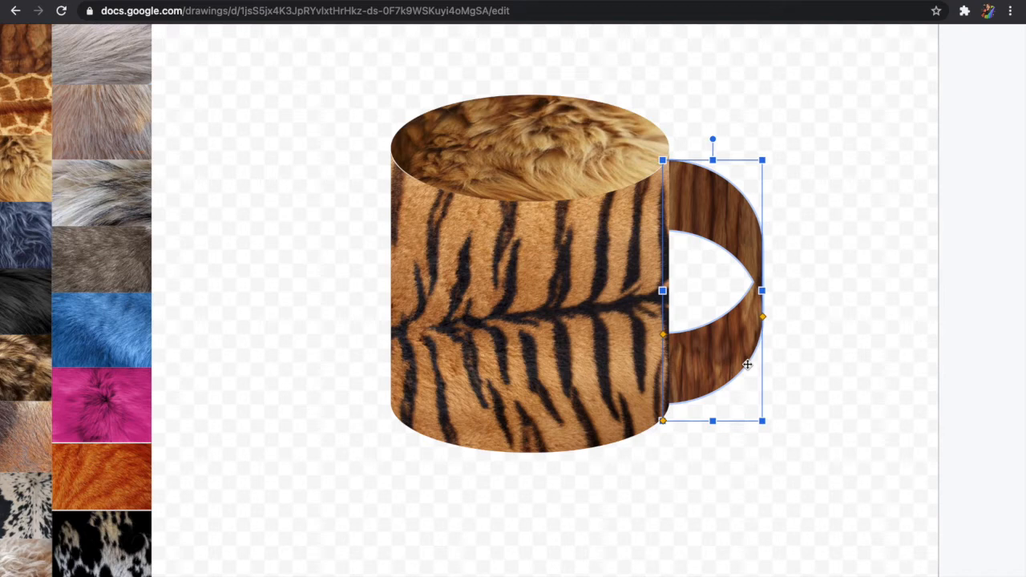
{"action": "left_click", "coordinate": [852, 363]}
{"action": "left_click", "coordinate": [623, 214]}
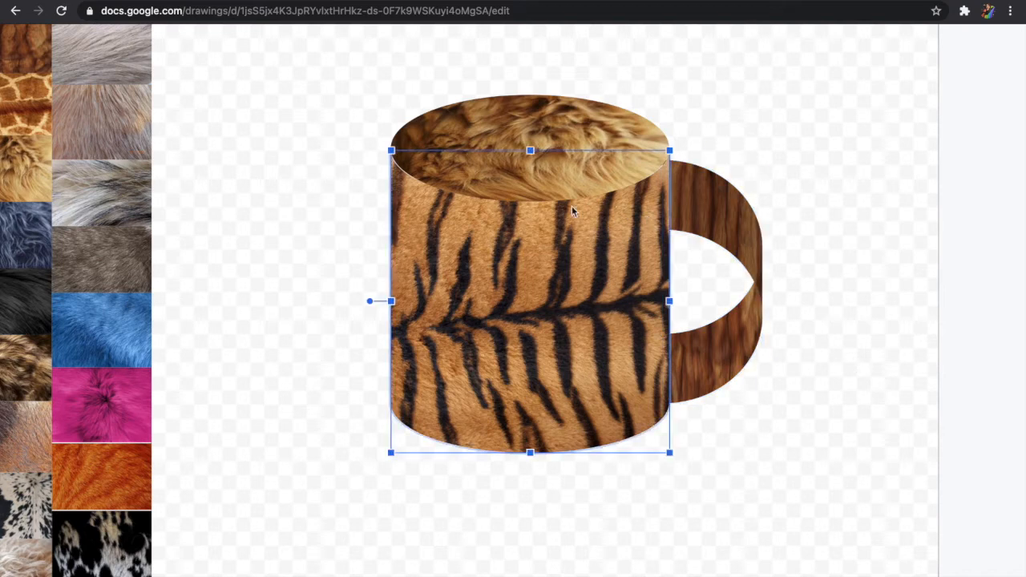
{"action": "left_click_drag", "start_coordinate": [669, 301], "coordinate": [671, 301]}
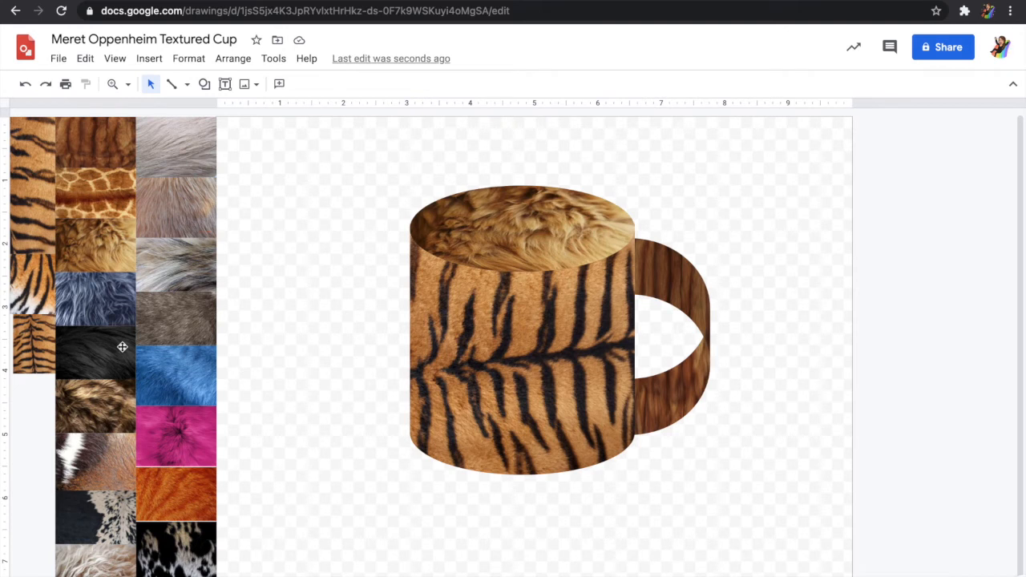
Step: Duplicate the solid black fur swatch, place it over the cup's lower left edge, and mask it with the can shape
{"action": "left_click", "coordinate": [121, 346]}
{"action": "key", "text": "ctrl+d"}
{"action": "left_click_drag", "start_coordinate": [125, 357], "coordinate": [414, 395]}
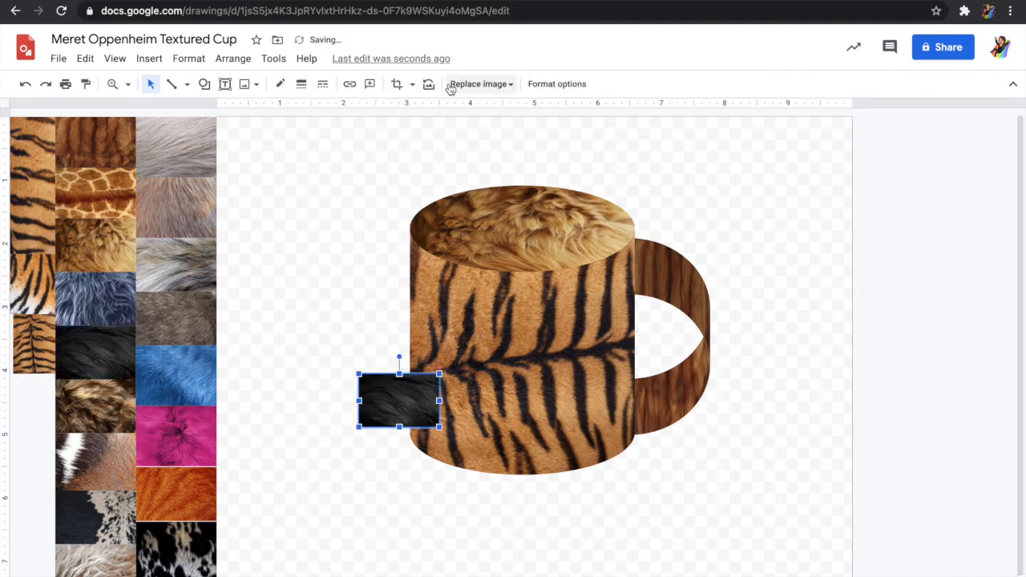
{"action": "left_click", "coordinate": [481, 83]}
{"action": "left_click", "coordinate": [411, 84]}
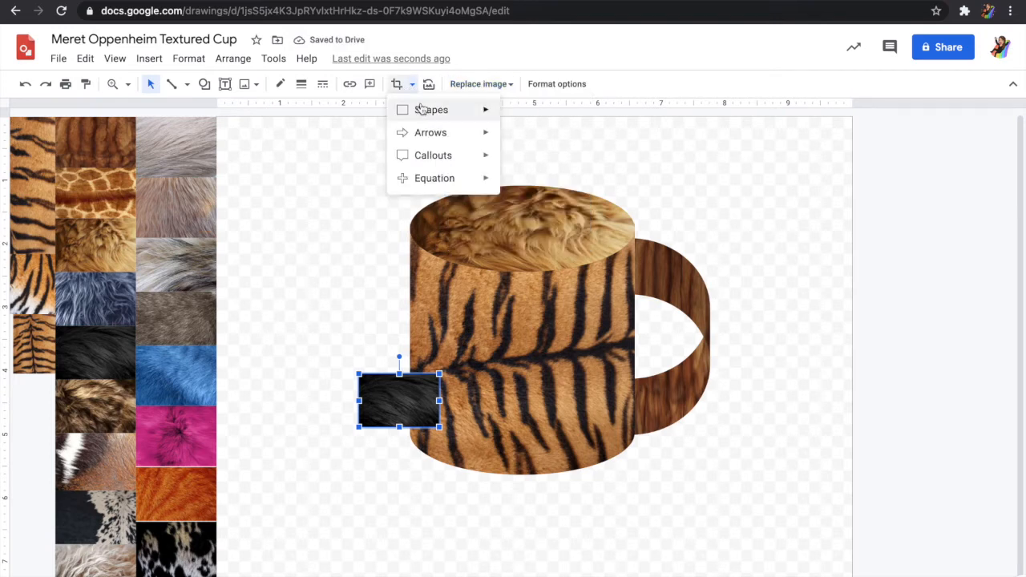
{"action": "mouse_move", "coordinate": [425, 113]}
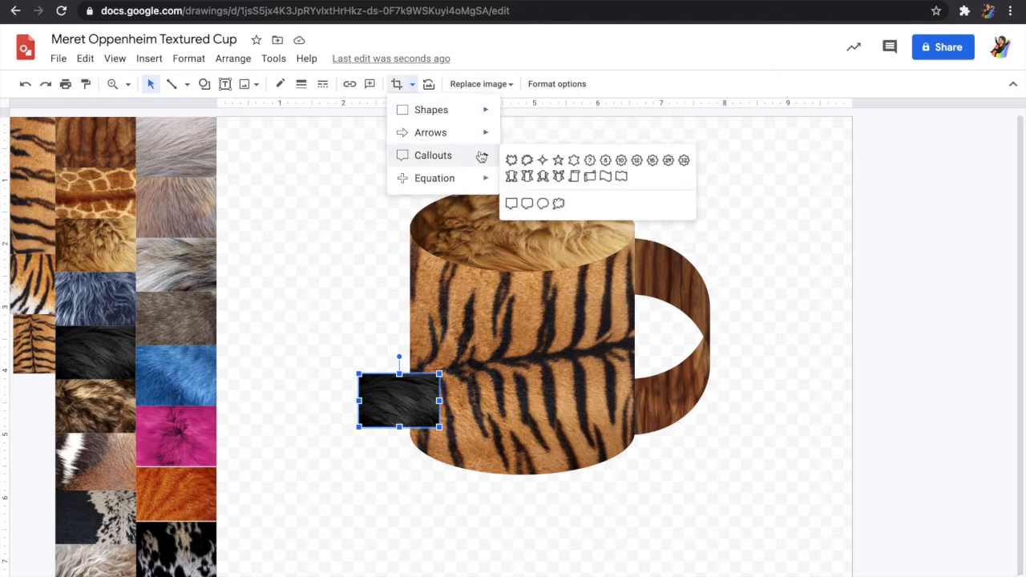
{"action": "mouse_move", "coordinate": [470, 113]}
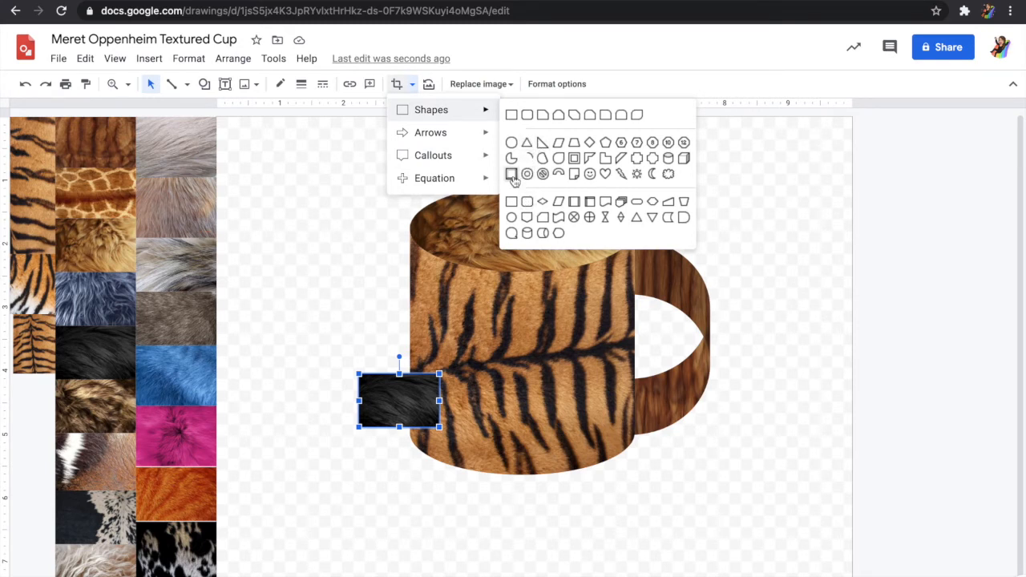
{"action": "left_click", "coordinate": [669, 159]}
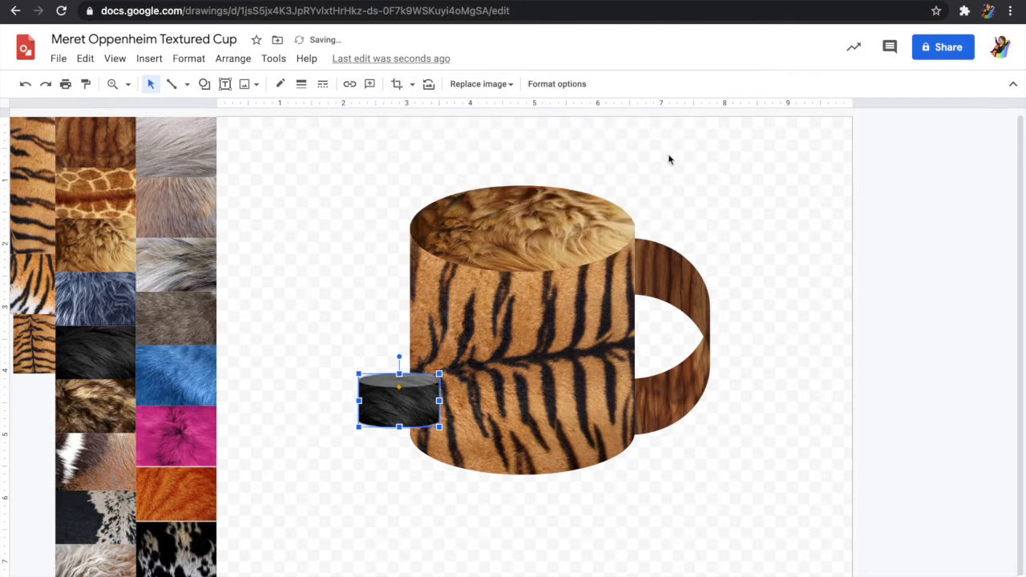
Step: Enlarge the black fur cylinder and flatten it into a thin disc below the cup, wider than the cup
{"action": "left_click_drag", "start_coordinate": [439, 432], "coordinate": [741, 436]}
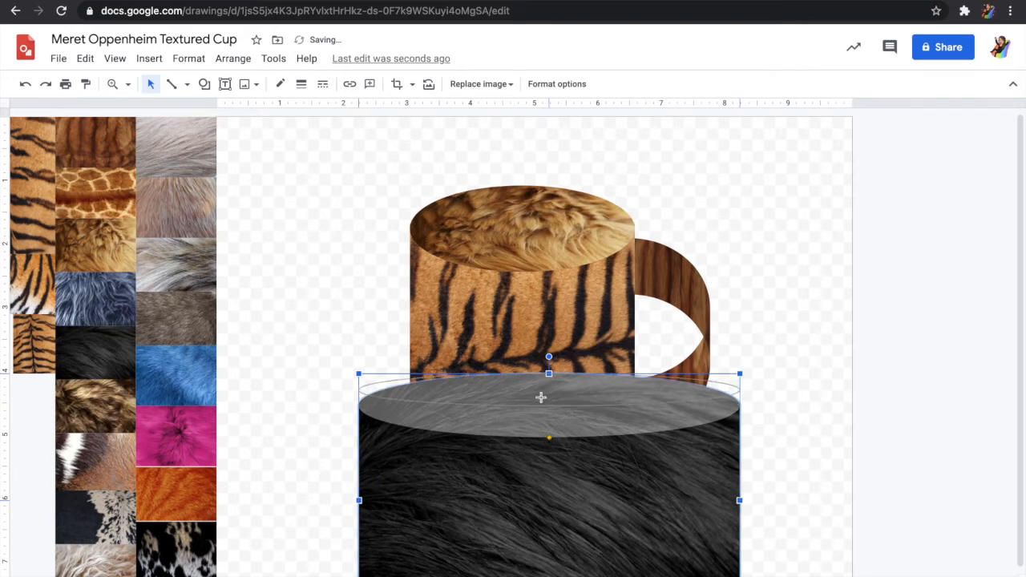
{"action": "left_click_drag", "start_coordinate": [538, 445], "coordinate": [539, 497]}
{"action": "left_click_drag", "start_coordinate": [549, 372], "coordinate": [542, 498]}
{"action": "scroll", "coordinate": [542, 502], "scroll_direction": "down", "scroll_amount": 1}
{"action": "left_click_drag", "start_coordinate": [568, 532], "coordinate": [545, 461]}
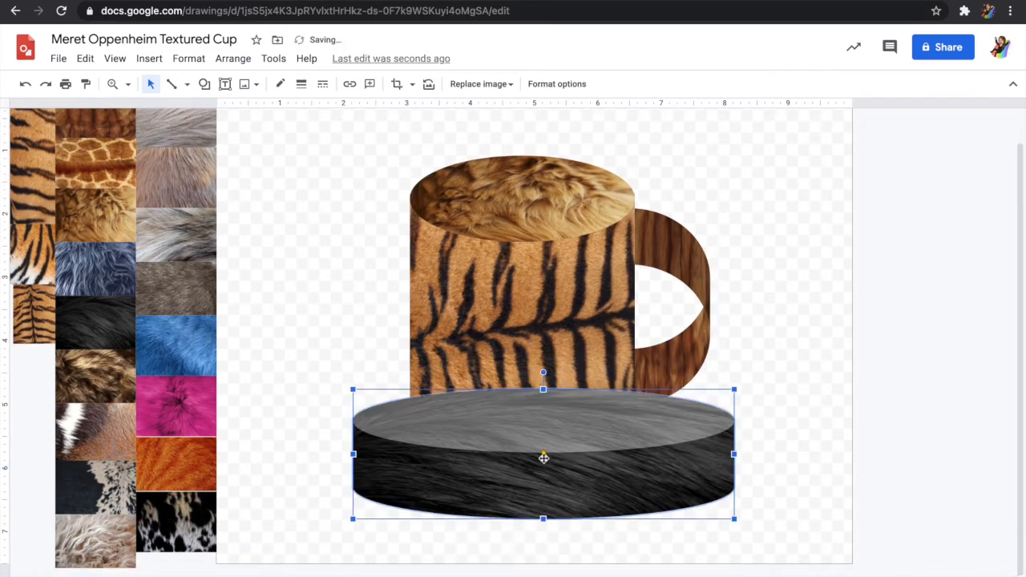
{"action": "left_click_drag", "start_coordinate": [544, 391], "coordinate": [544, 474]}
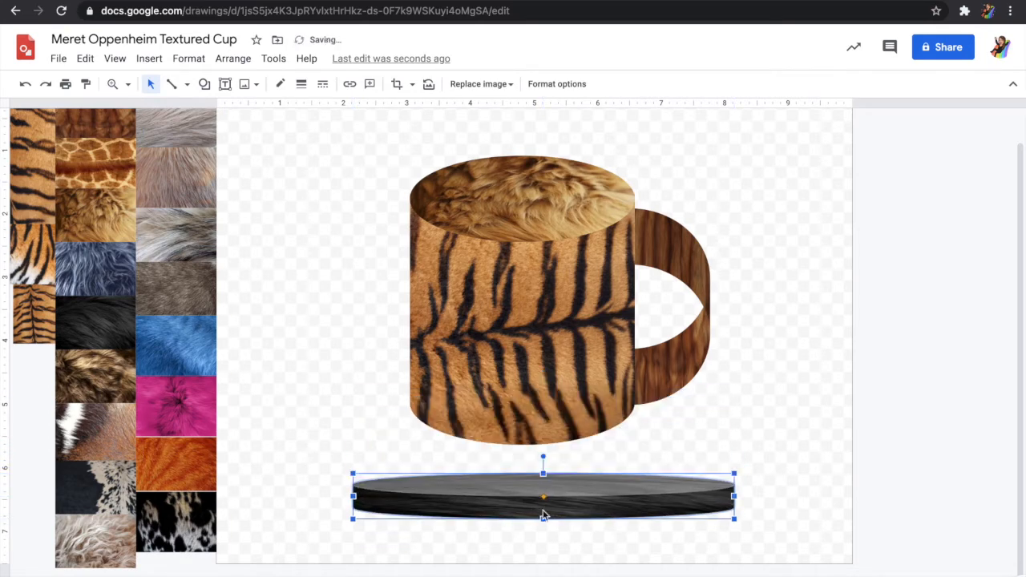
Step: Center the black disc horizontally on the canvas at the cup's base and send it behind the cup
{"action": "left_click_drag", "start_coordinate": [549, 433], "coordinate": [542, 414]}
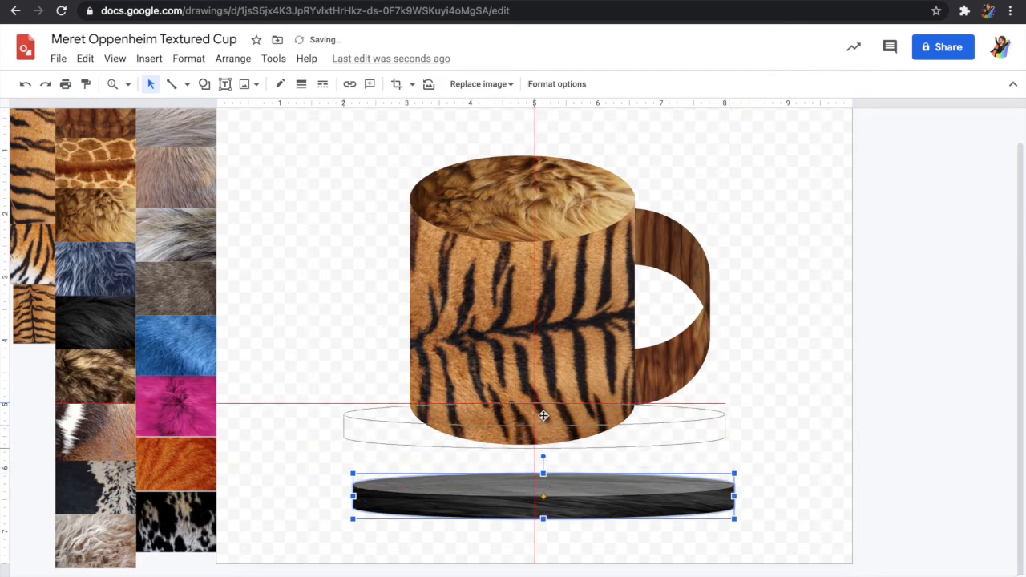
{"action": "left_click_drag", "start_coordinate": [535, 449], "coordinate": [536, 466]}
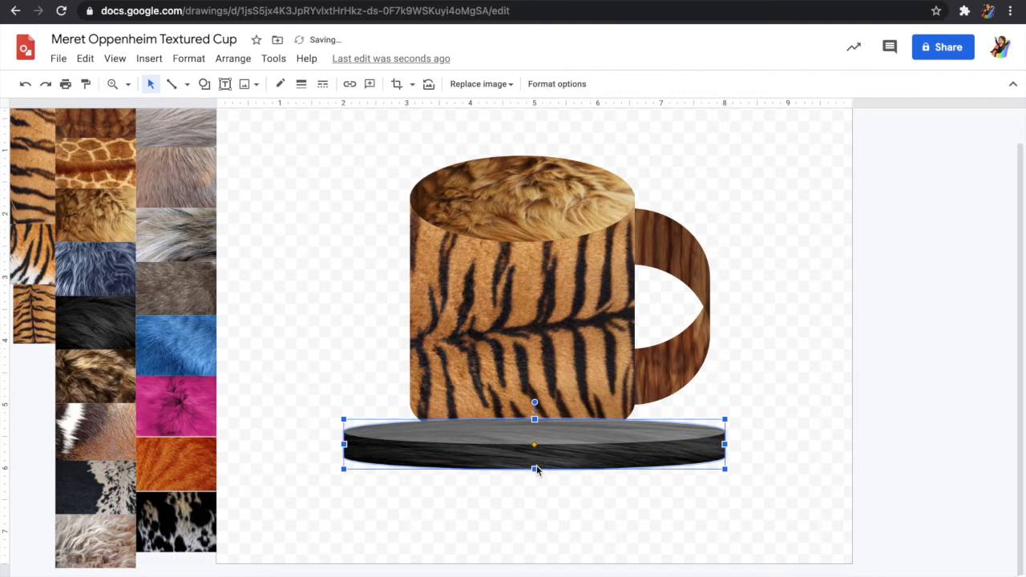
{"action": "key", "text": "ctrl+Down"}
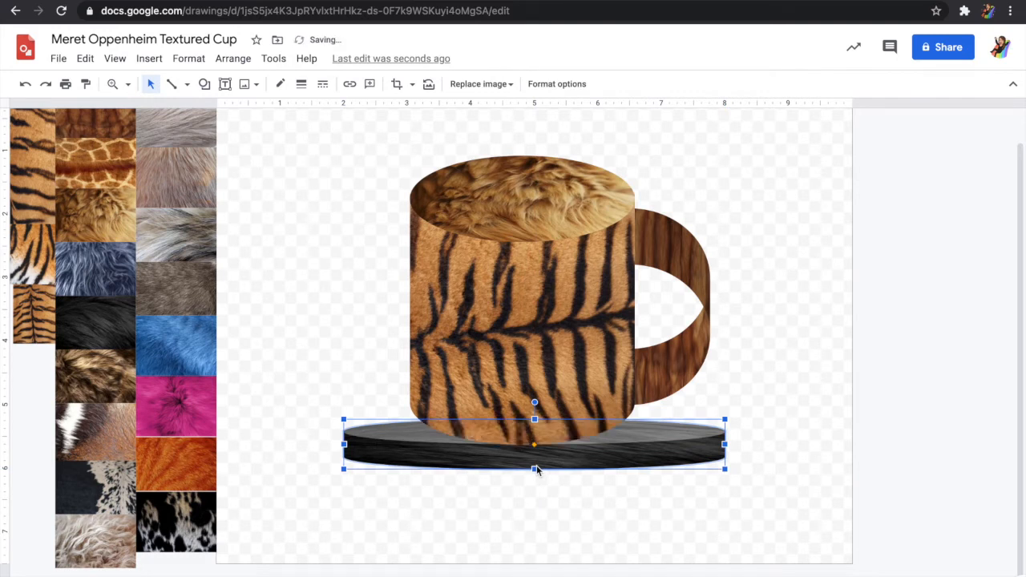
Step: Extend the black disc upward and downward into a thick base so the cup rests on its top face
{"action": "left_click_drag", "start_coordinate": [535, 444], "coordinate": [535, 455]}
{"action": "left_click_drag", "start_coordinate": [535, 417], "coordinate": [536, 391]}
{"action": "left_click", "coordinate": [535, 431]}
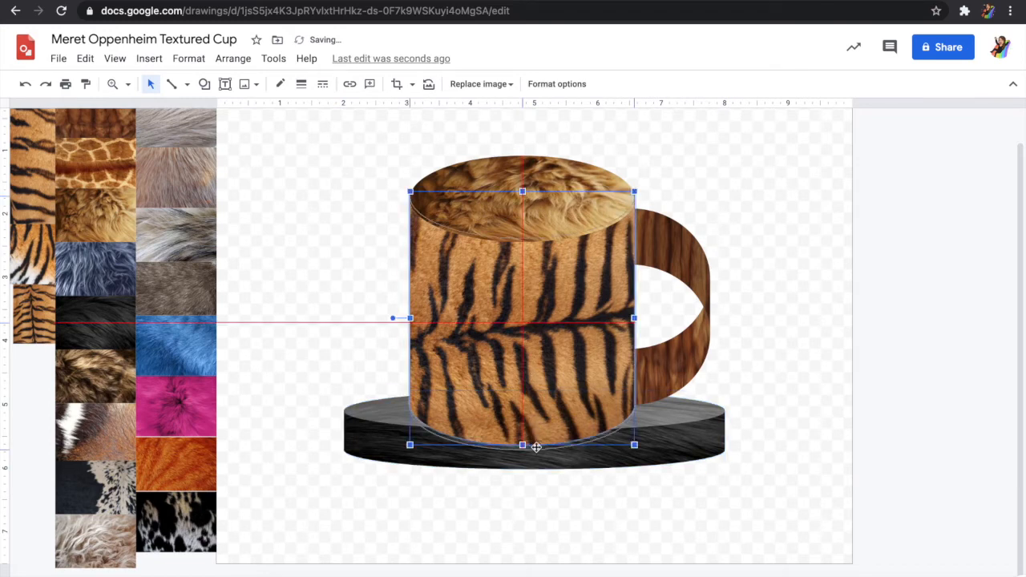
{"action": "left_click", "coordinate": [649, 458]}
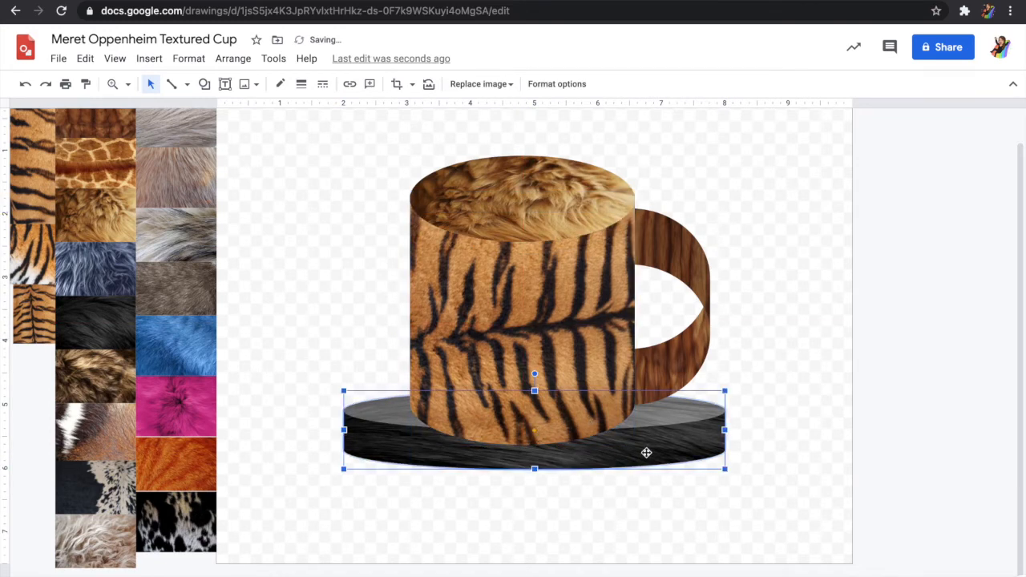
{"action": "left_click_drag", "start_coordinate": [534, 469], "coordinate": [535, 508]}
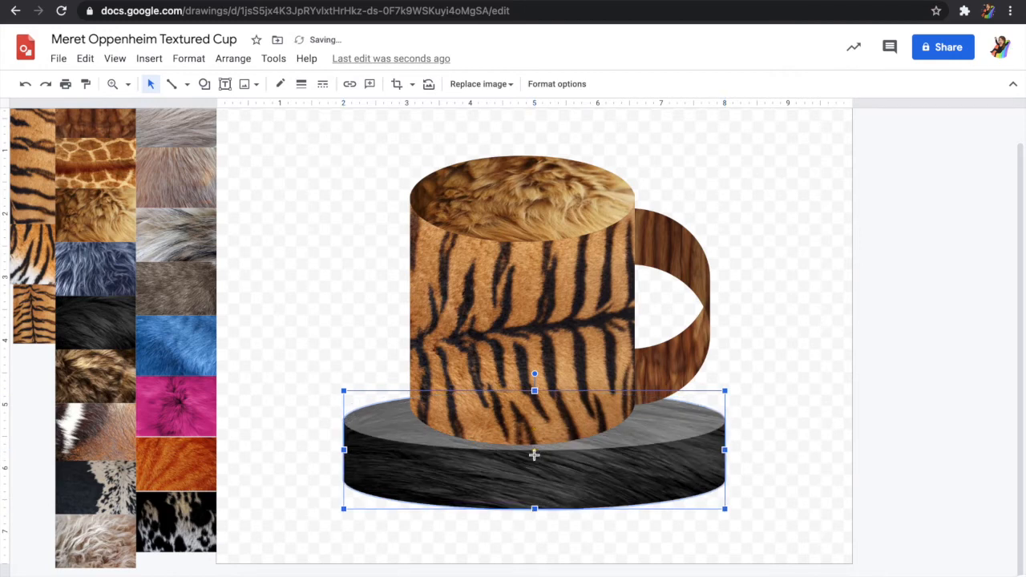
Step: Change the black base's mask to the bevel shape and narrow its beveled border
{"action": "left_click", "coordinate": [412, 84]}
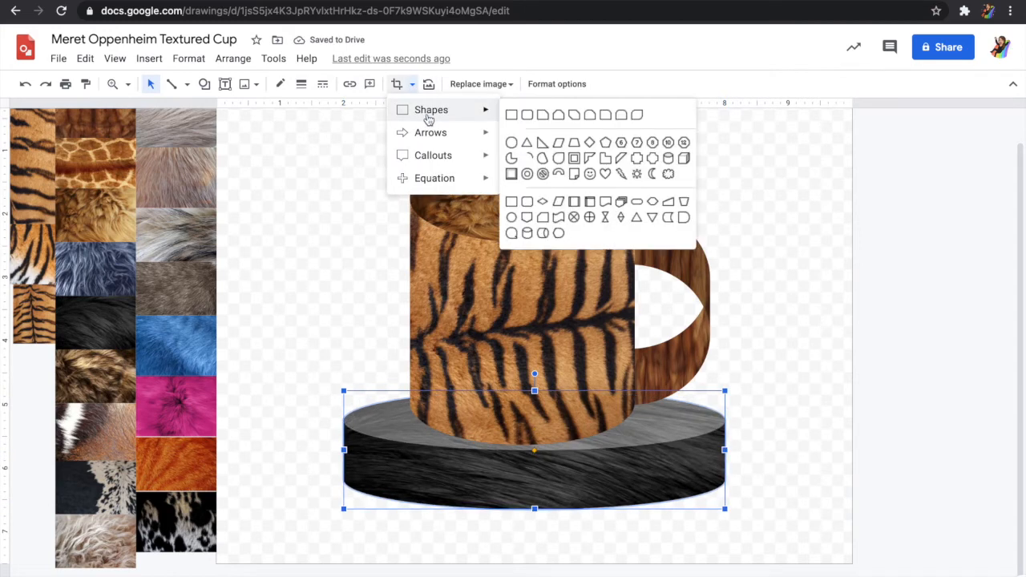
{"action": "left_click", "coordinate": [514, 174]}
{"action": "left_click", "coordinate": [394, 456]}
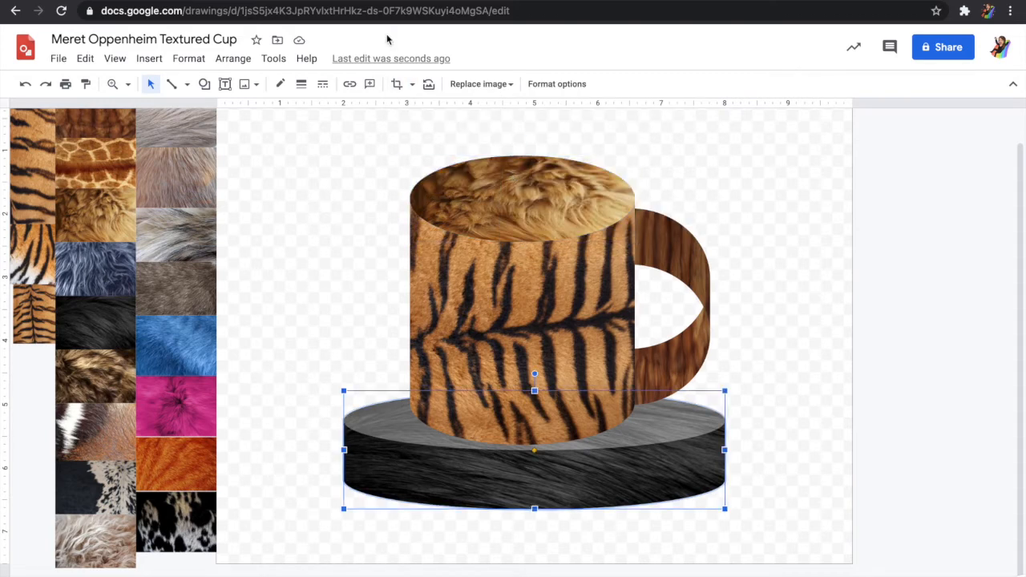
{"action": "left_click", "coordinate": [397, 84]}
{"action": "left_click", "coordinate": [411, 85]}
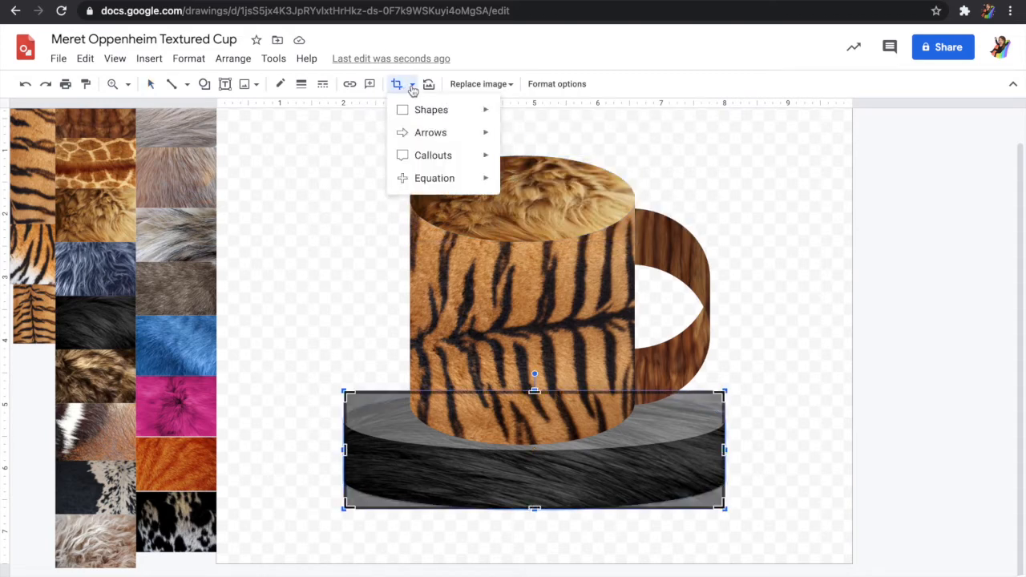
{"action": "mouse_move", "coordinate": [420, 111]}
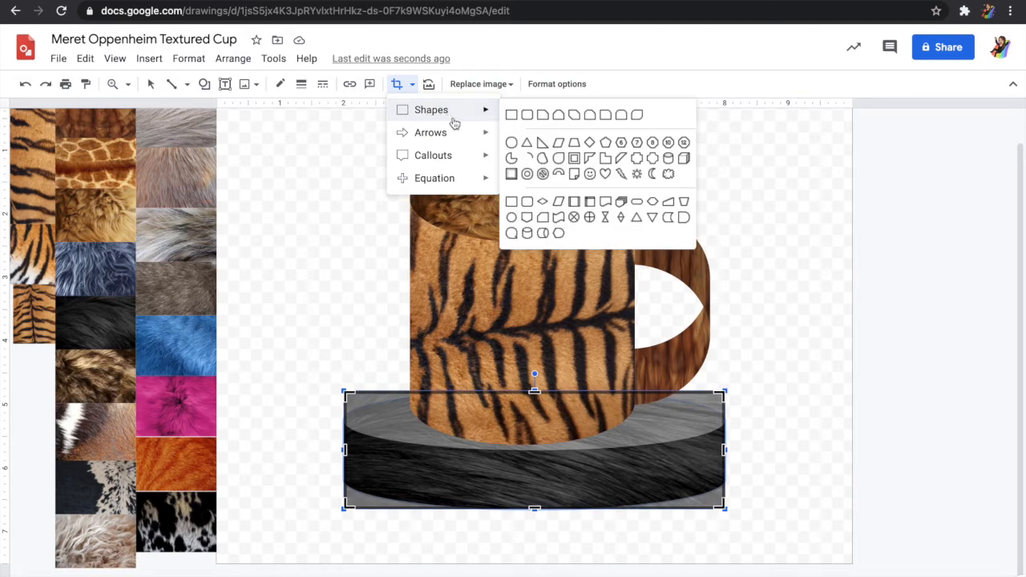
{"action": "left_click", "coordinate": [515, 175]}
{"action": "key", "text": "Return"}
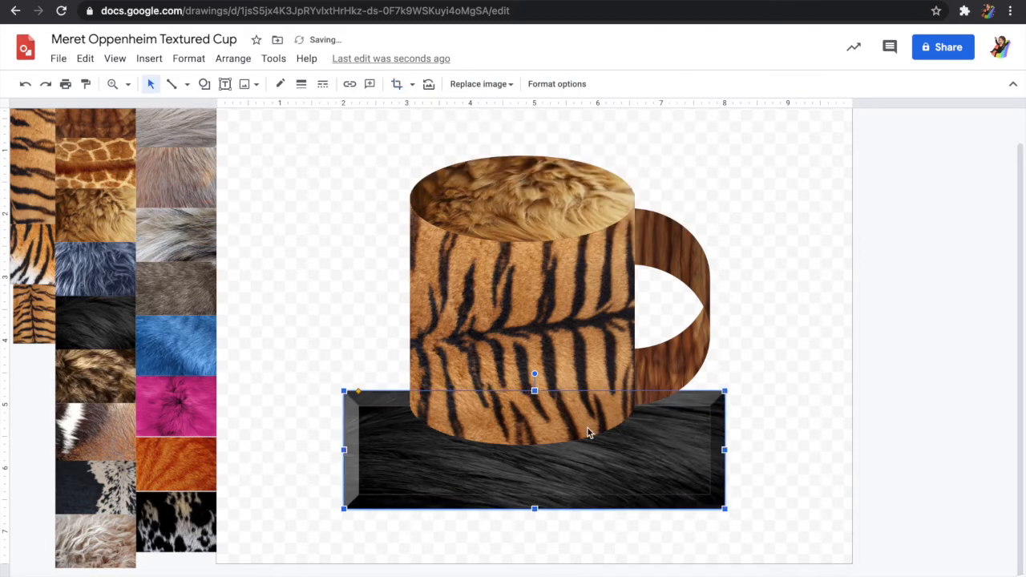
{"action": "mouse_move", "coordinate": [360, 391]}
{"action": "left_mouse_down"}
{"action": "mouse_move", "coordinate": [397, 393]}
{"action": "mouse_move", "coordinate": [358, 391]}
{"action": "mouse_move", "coordinate": [348, 378]}
{"action": "left_mouse_up"}
{"action": "left_click", "coordinate": [823, 417]}
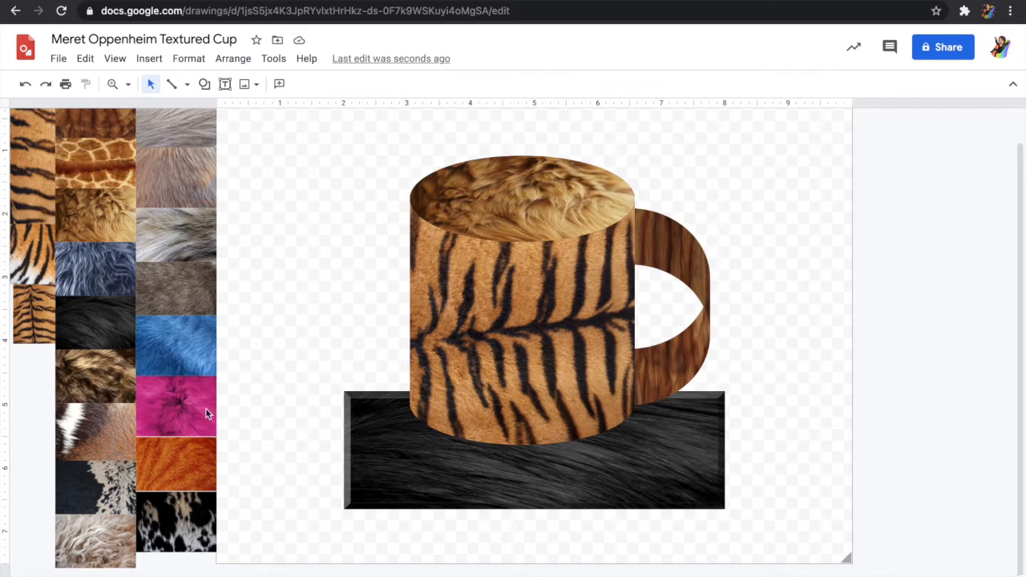
Step: Duplicate the white, black and brown fur swatch beyond the cup's handle, mask it as an oval, and stretch it taller
{"action": "left_click", "coordinate": [110, 441]}
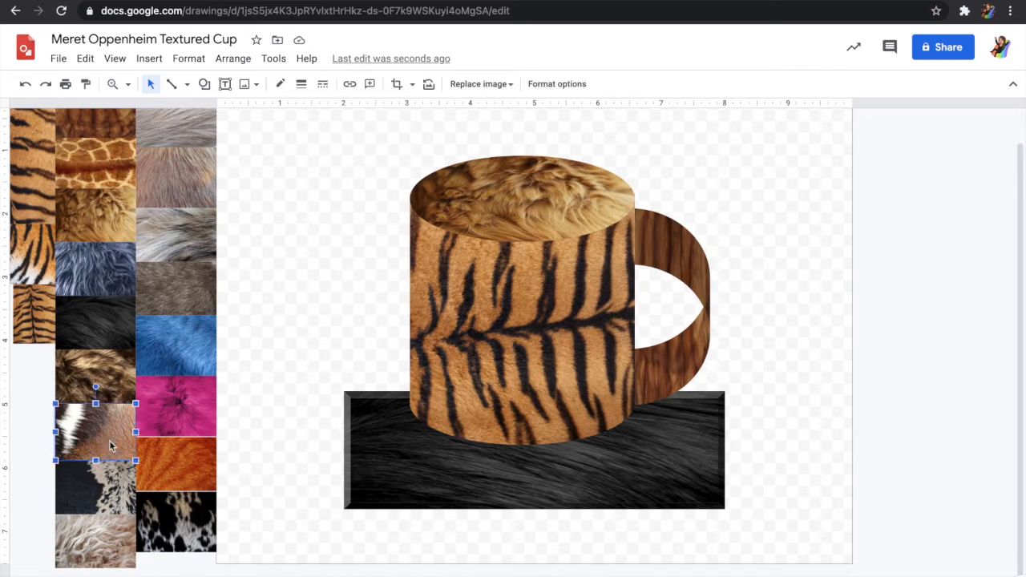
{"action": "key", "text": "ctrl+d"}
{"action": "left_click_drag", "start_coordinate": [107, 435], "coordinate": [781, 313]}
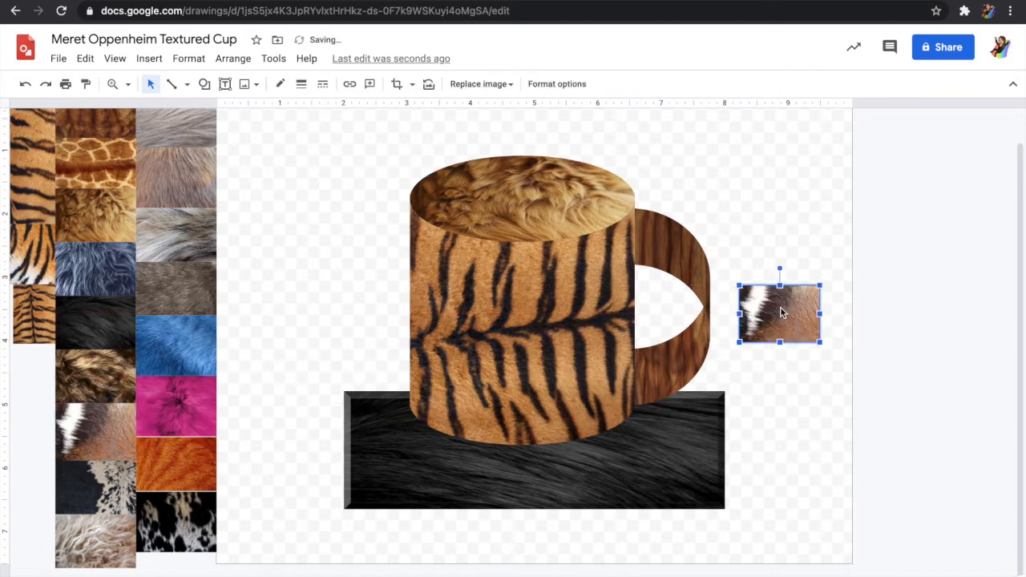
{"action": "left_click", "coordinate": [413, 86]}
{"action": "mouse_move", "coordinate": [460, 117]}
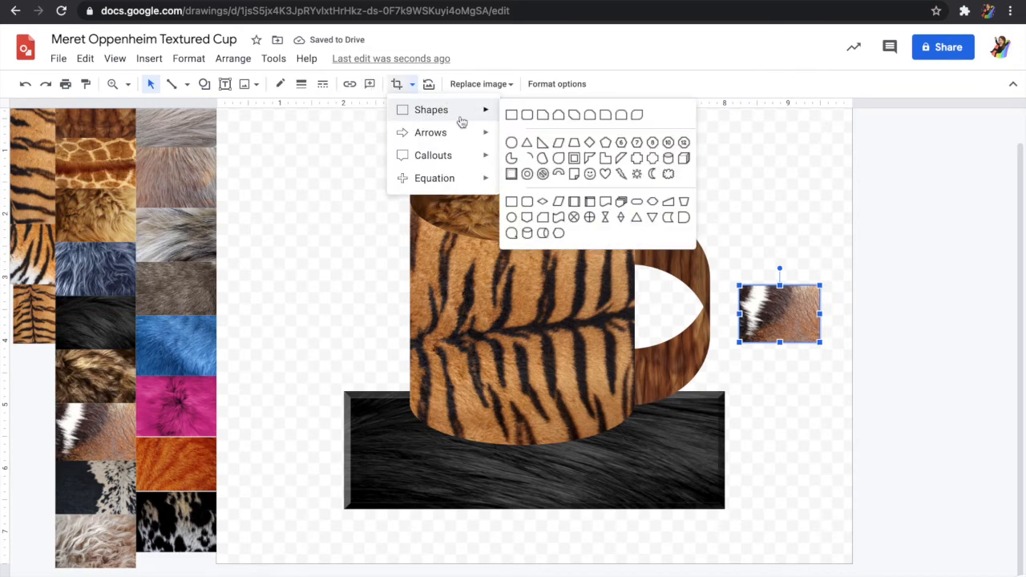
{"action": "left_click", "coordinate": [511, 143]}
{"action": "left_click_drag", "start_coordinate": [784, 341], "coordinate": [780, 410]}
{"action": "left_click_drag", "start_coordinate": [782, 286], "coordinate": [781, 273]}
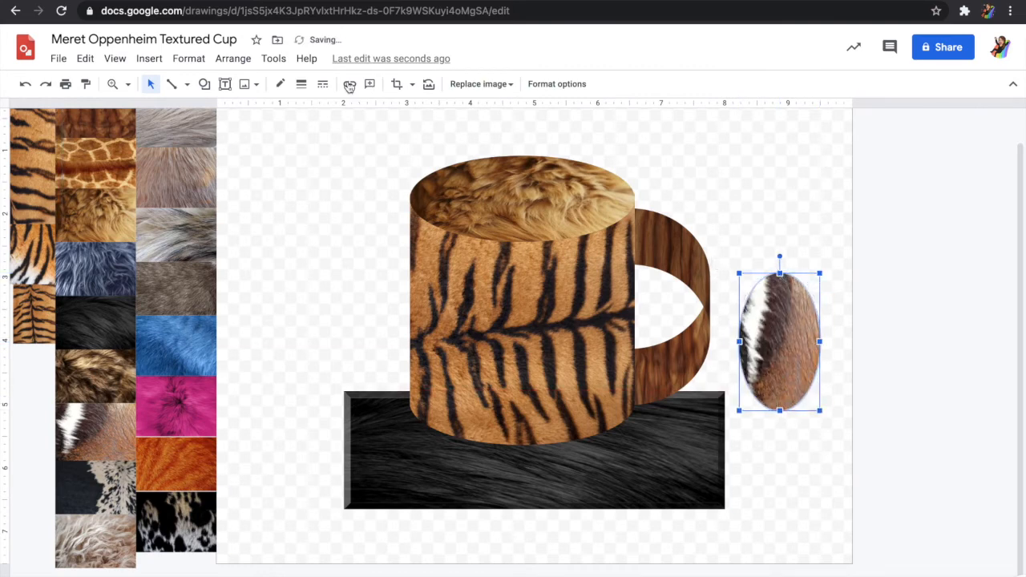
Step: Duplicate the mottled dark brown fur swatch, place it to the left of the cup, and mask it with the rounded rectangle
{"action": "left_click", "coordinate": [101, 371]}
{"action": "key", "text": "super+d"}
{"action": "left_click_drag", "start_coordinate": [105, 382], "coordinate": [298, 298]}
{"action": "left_click", "coordinate": [412, 84]}
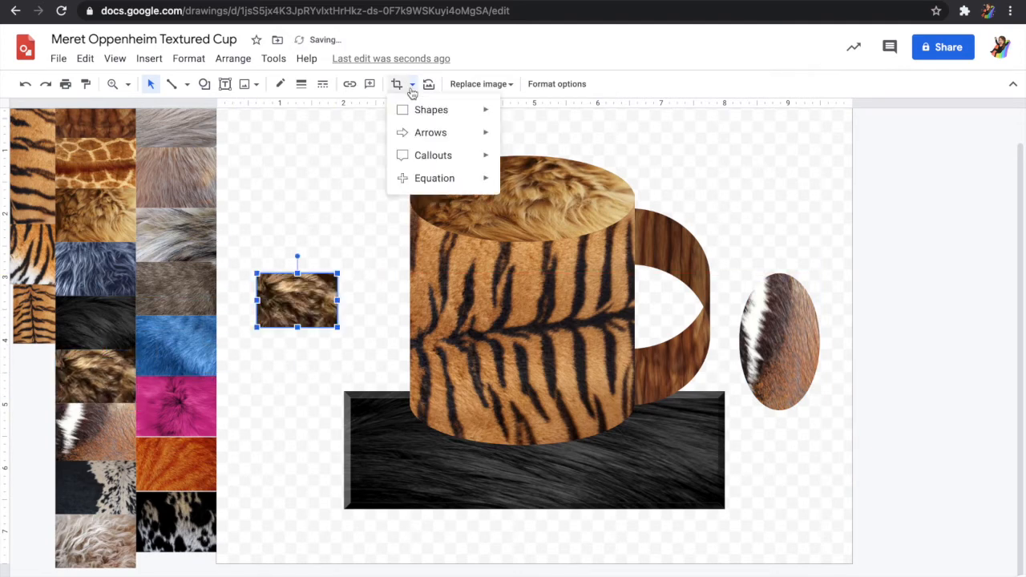
{"action": "mouse_move", "coordinate": [425, 120]}
{"action": "left_click", "coordinate": [527, 115]}
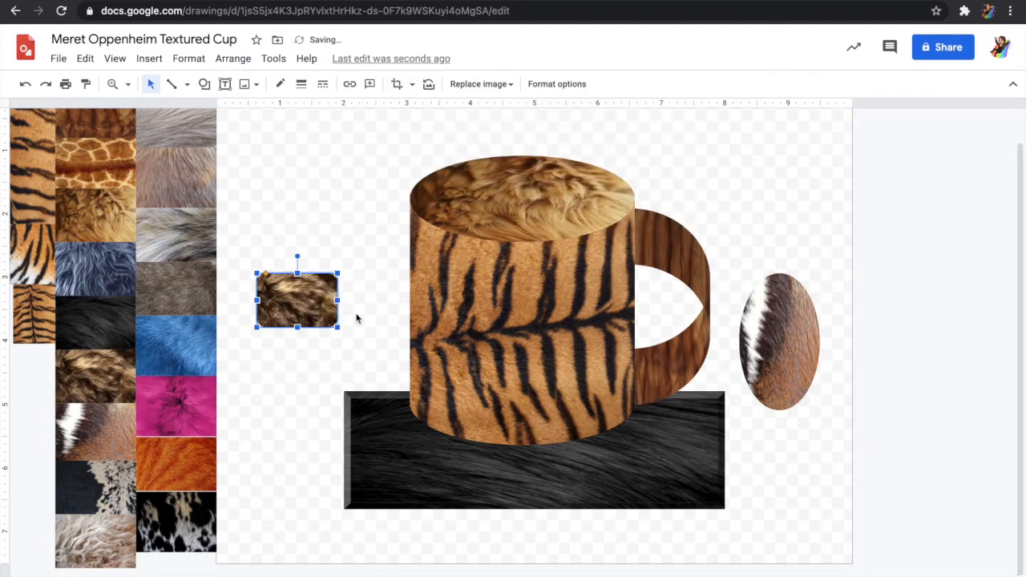
Step: Stretch the mottled brown rectangle into a long, narrow vertical bar with fully rounded ends
{"action": "left_click_drag", "start_coordinate": [297, 328], "coordinate": [279, 519]}
{"action": "left_click_drag", "start_coordinate": [337, 396], "coordinate": [287, 397]}
{"action": "left_click_drag", "start_coordinate": [262, 274], "coordinate": [272, 274]}
Step: Move the brown bar onto the fur oval, tilt it slightly, and set the oval over its upper end to form a spoon
{"action": "left_click_drag", "start_coordinate": [271, 317], "coordinate": [778, 358]}
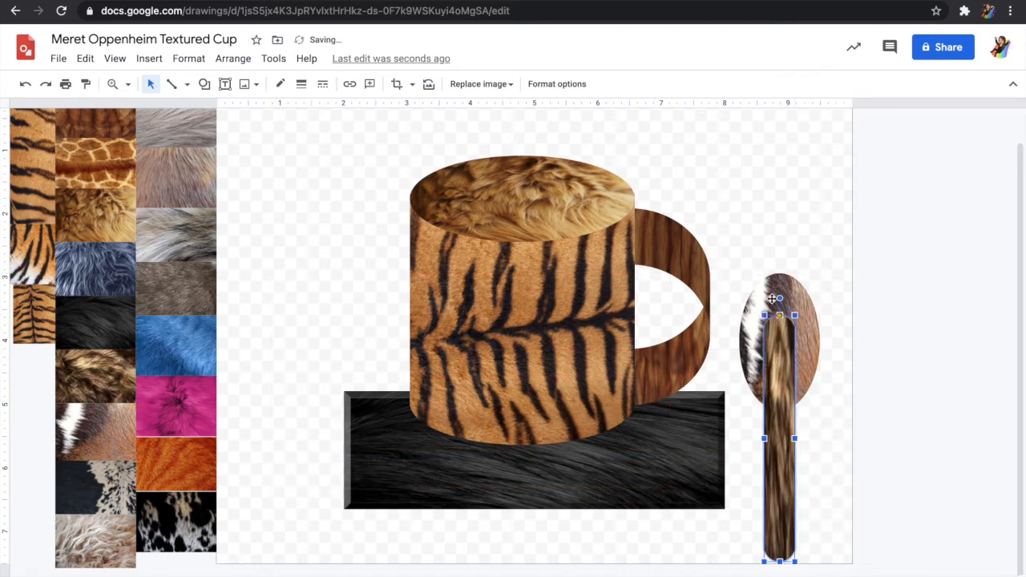
{"action": "left_click_drag", "start_coordinate": [777, 299], "coordinate": [790, 296]}
{"action": "left_click", "coordinate": [778, 289]}
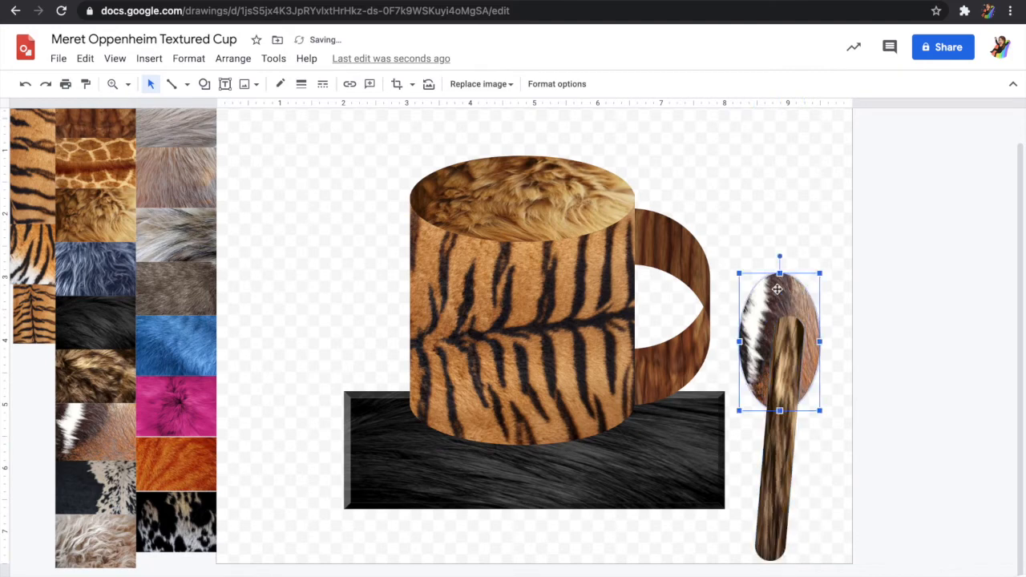
{"action": "left_click_drag", "start_coordinate": [804, 375], "coordinate": [789, 311]}
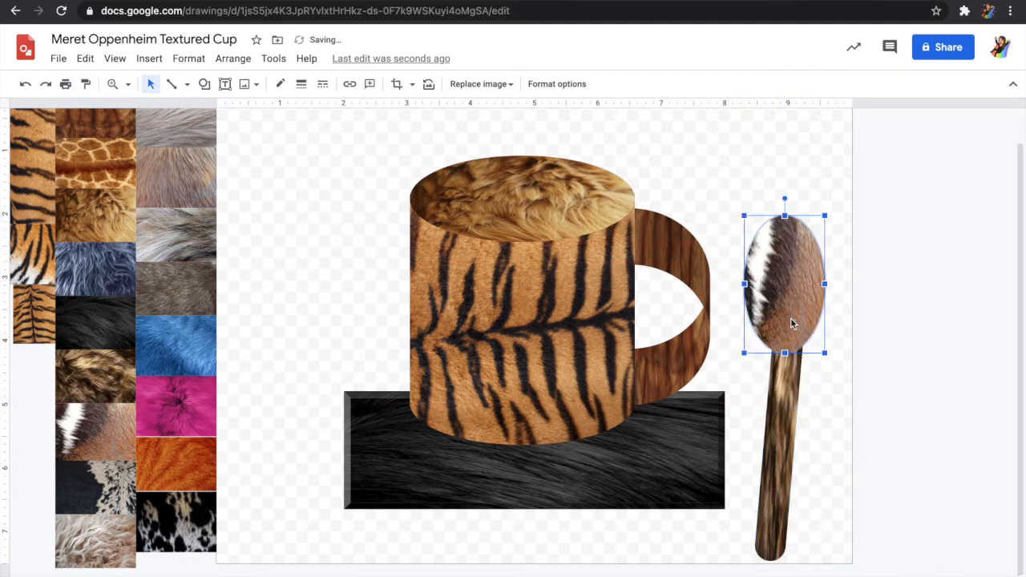
{"action": "left_click", "coordinate": [770, 415]}
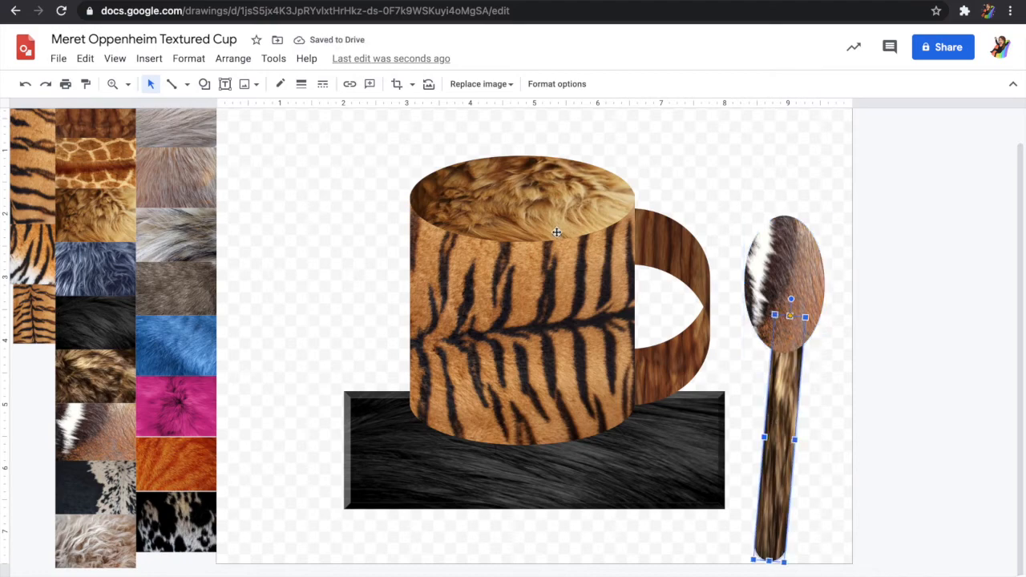
Step: Select all the cup, base and spoon pieces together and turn on a drop shadow for them
{"action": "left_click", "coordinate": [265, 2]}
{"action": "left_click", "coordinate": [823, 449]}
{"action": "left_click_drag", "start_coordinate": [838, 550], "coordinate": [451, 205]}
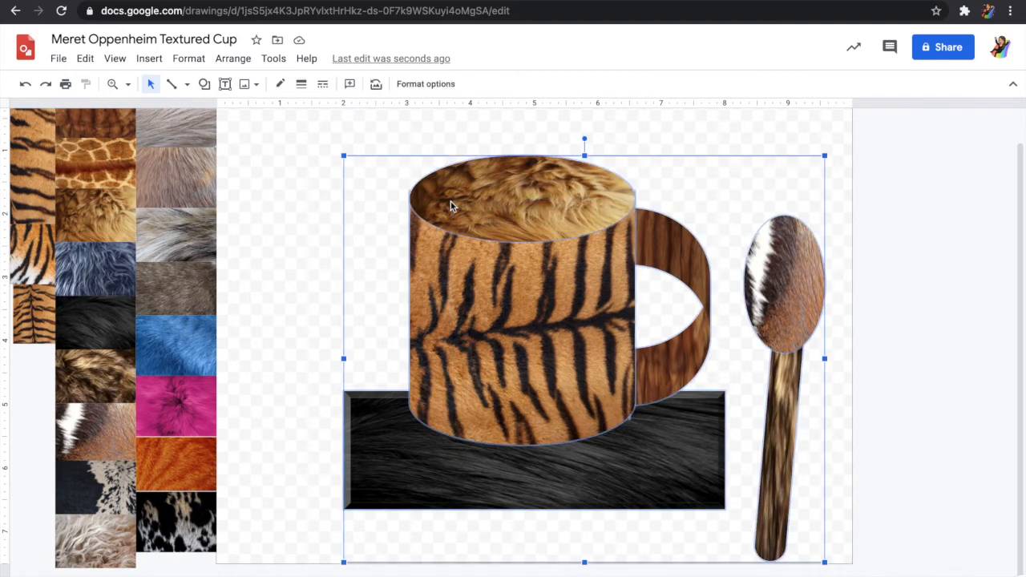
{"action": "left_click", "coordinate": [443, 89]}
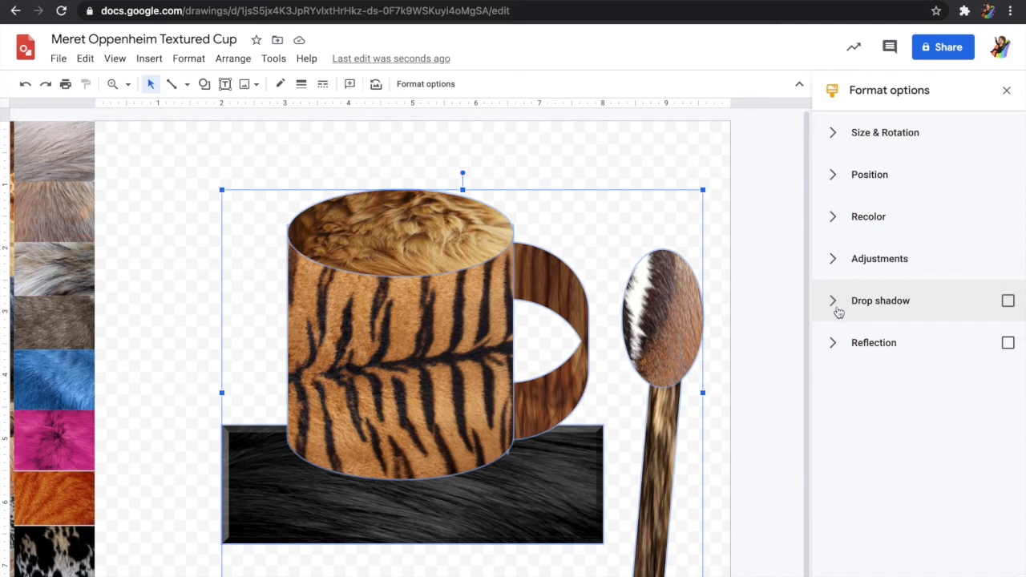
{"action": "left_click", "coordinate": [836, 310]}
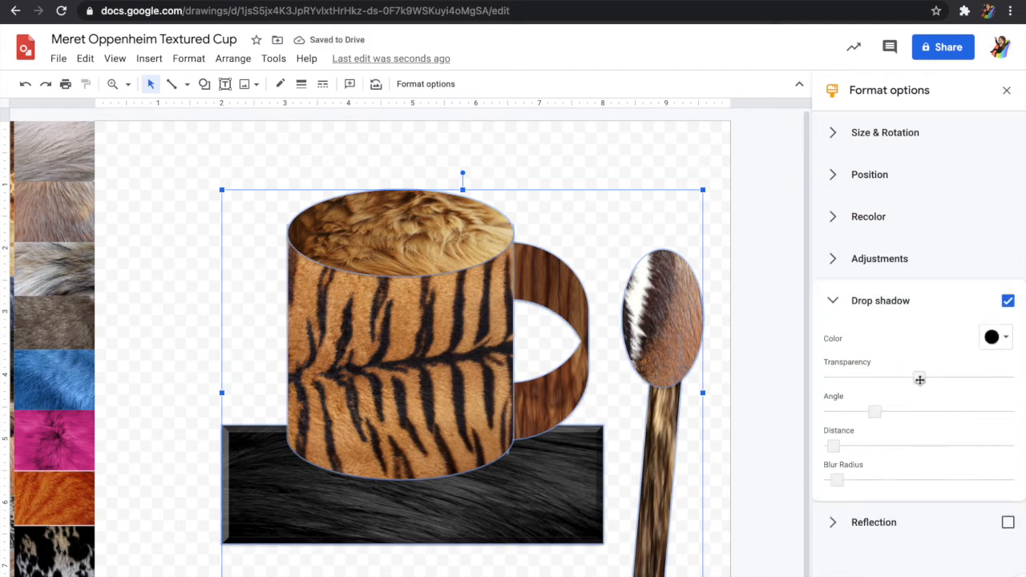
Step: Make the drop shadow fully opaque, increase its distance, and reduce its angle so it falls to the lower right
{"action": "left_click_drag", "start_coordinate": [923, 379], "coordinate": [812, 394]}
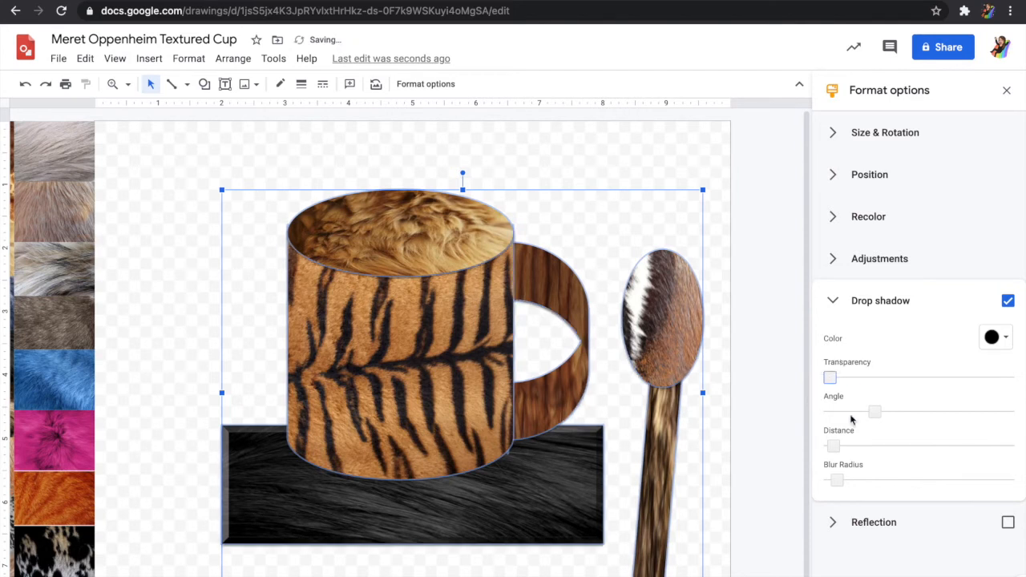
{"action": "left_click_drag", "start_coordinate": [874, 412], "coordinate": [908, 412]}
{"action": "left_click_drag", "start_coordinate": [848, 446], "coordinate": [843, 412]}
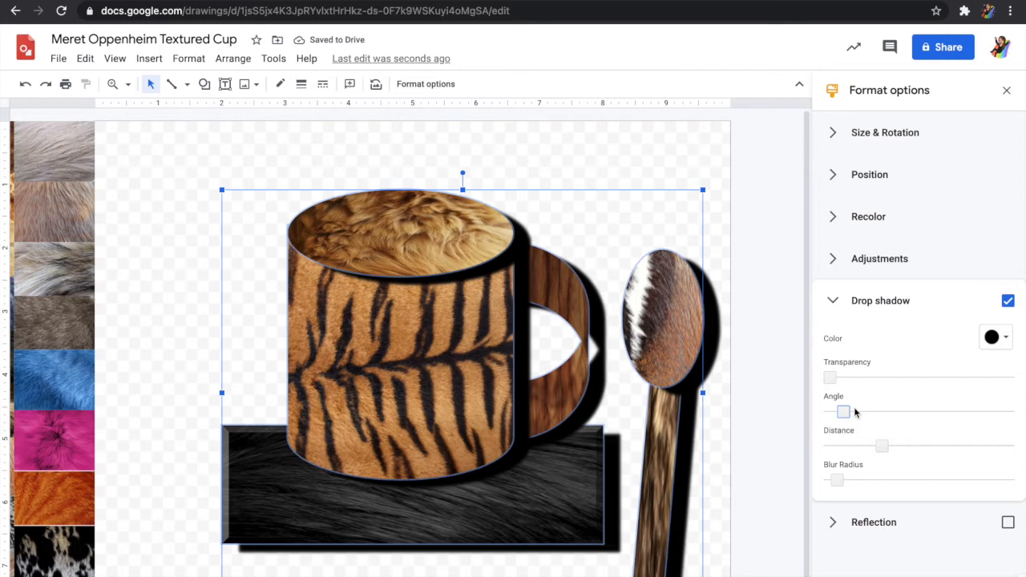
Step: Increase the drop shadow's distance further and raise its blur radius to soften the shadow on all the cup, base and spoon pieces
{"action": "left_click_drag", "start_coordinate": [882, 445], "coordinate": [918, 447]}
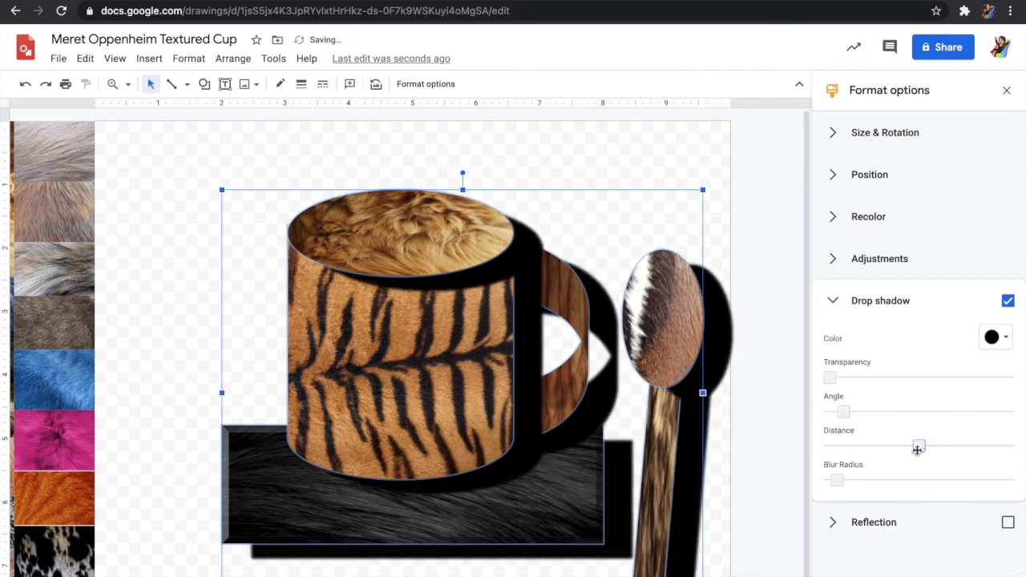
{"action": "left_click_drag", "start_coordinate": [836, 479], "coordinate": [898, 479]}
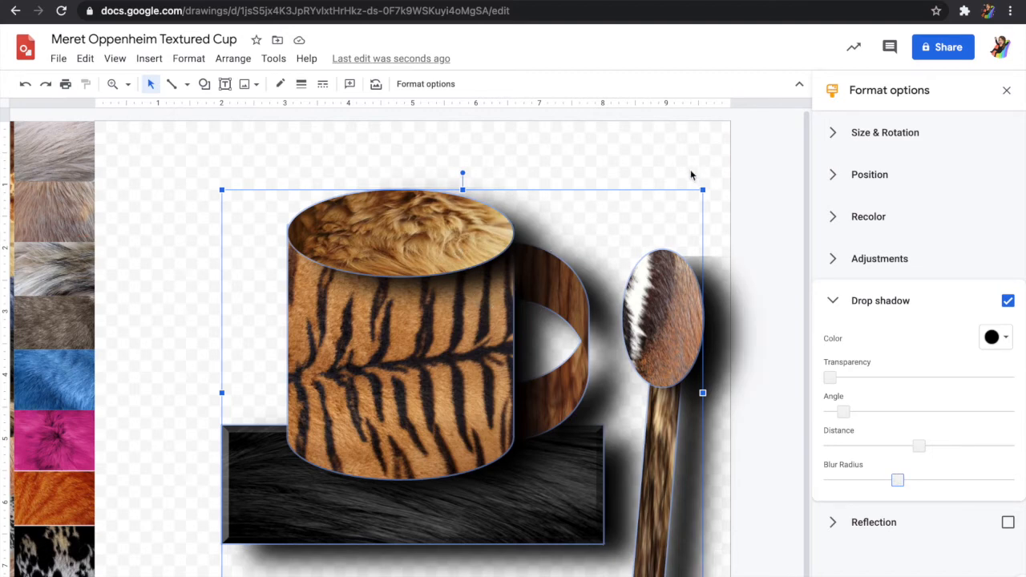
{"action": "left_click", "coordinate": [666, 175]}
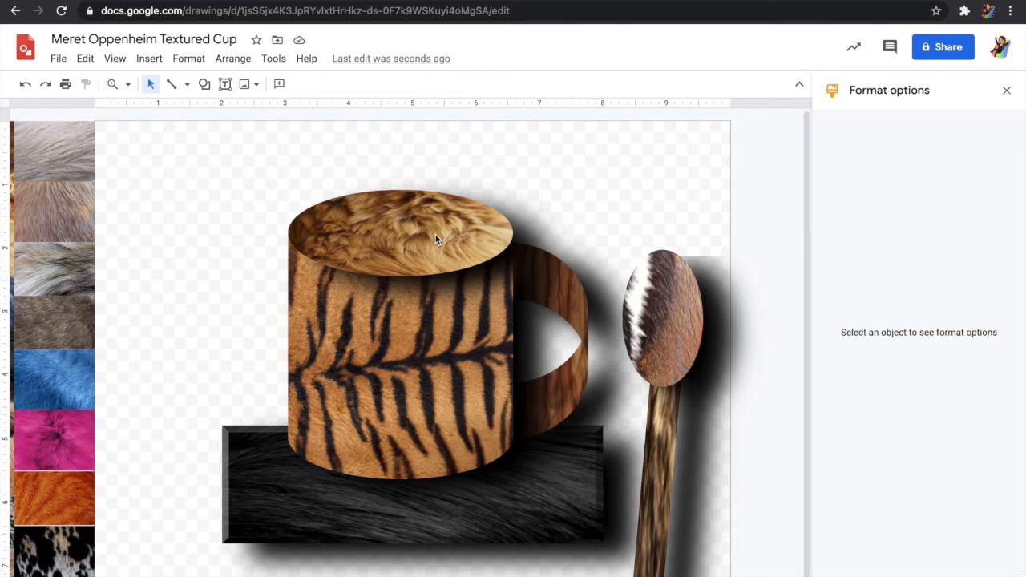
Step: Turn off the drop shadow on the golden fur oval at the top of the cup
{"action": "left_click", "coordinate": [435, 235]}
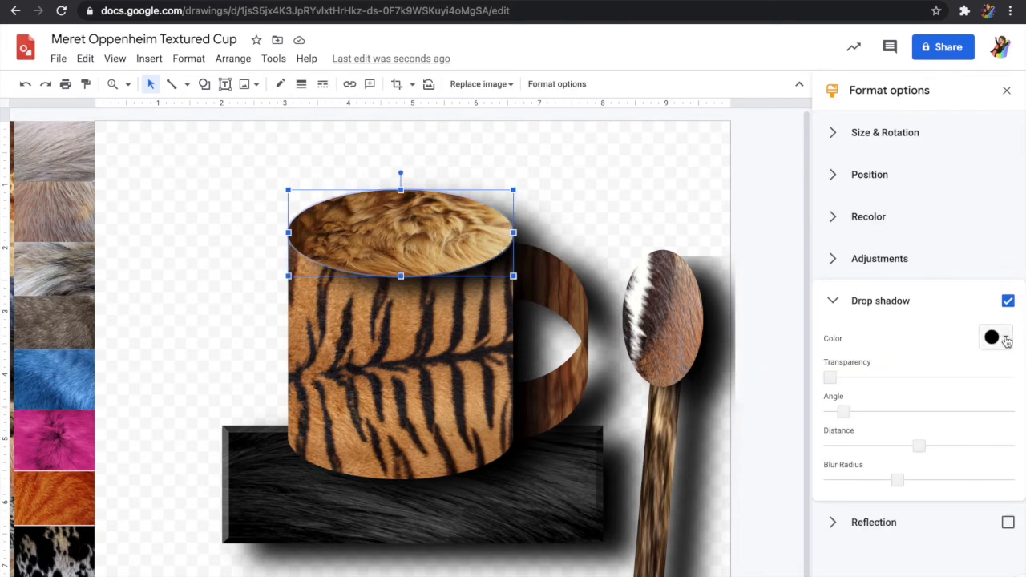
{"action": "left_click", "coordinate": [1008, 301]}
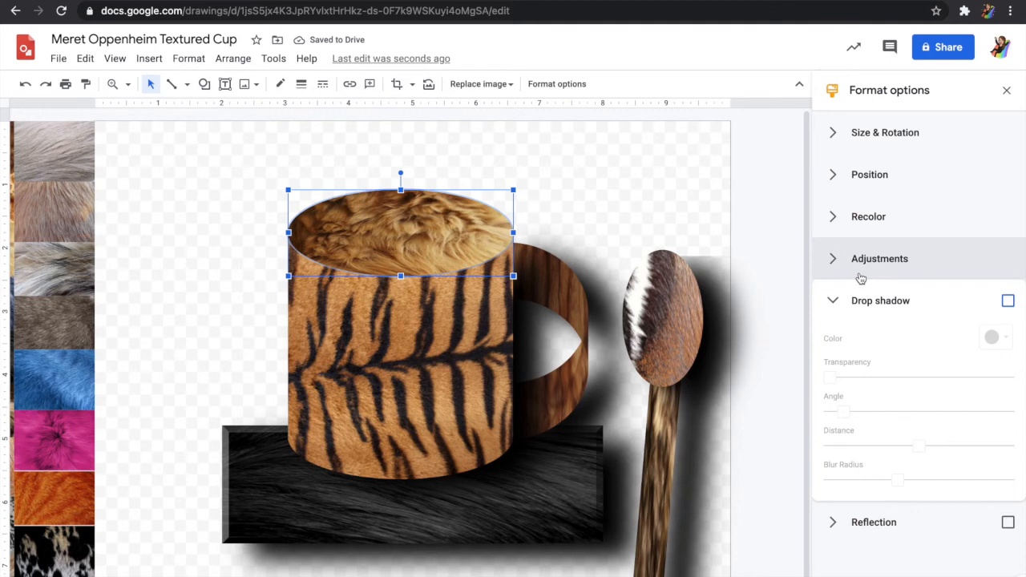
{"action": "left_click", "coordinate": [625, 210]}
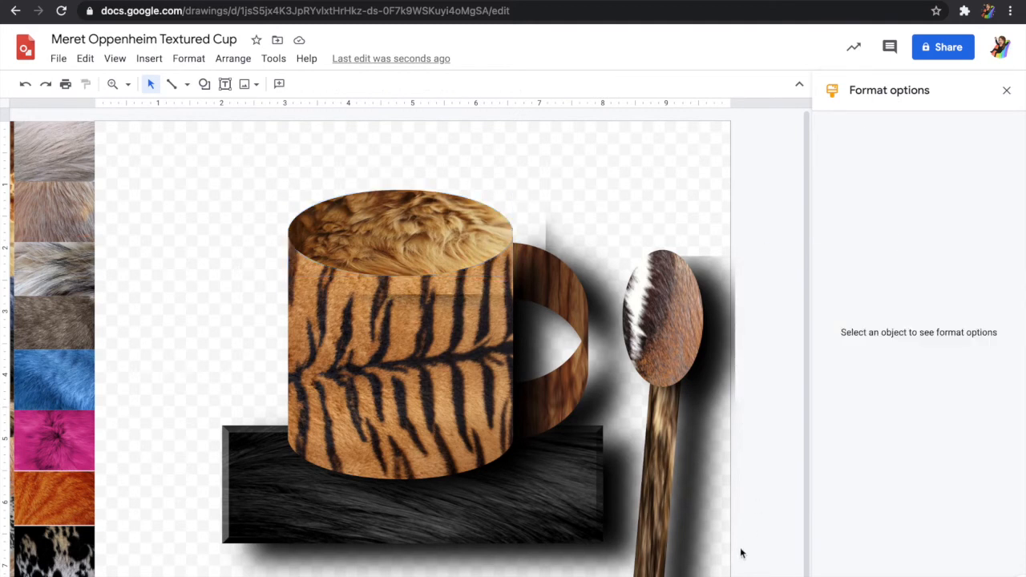
Step: Widen the canvas to the right, to nearly 11 inches, so there is room beyond the spoon's shadow
{"action": "left_click_drag", "start_coordinate": [730, 337], "coordinate": [774, 337]}
{"action": "left_click_drag", "start_coordinate": [774, 576], "coordinate": [774, 576]}
{"action": "scroll", "coordinate": [691, 544], "scroll_direction": "down", "scroll_amount": 1}
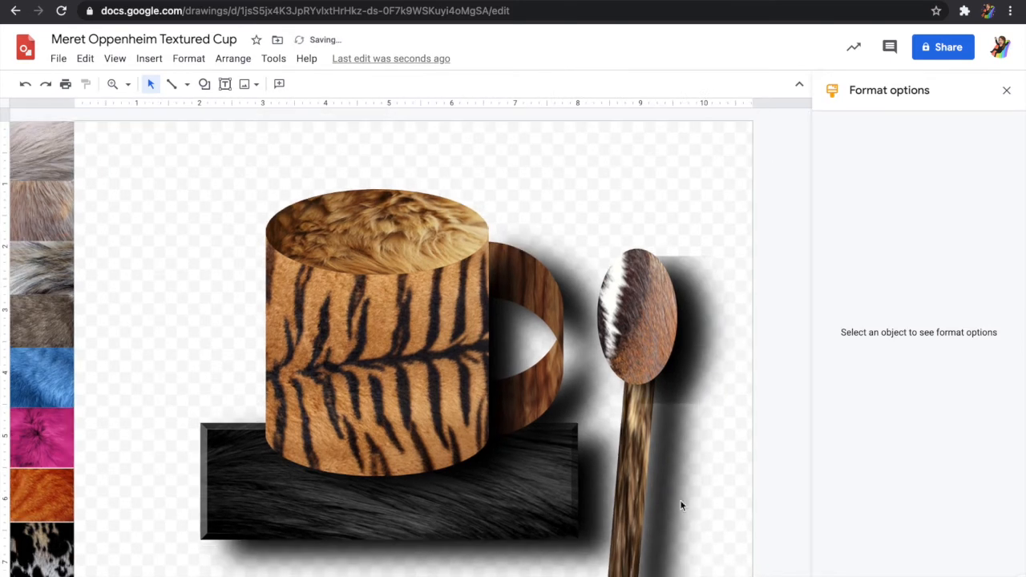
Step: Select the cup, base and spoon together, move them toward the canvas's upper left, and reload the drawing page
{"action": "mouse_move", "coordinate": [101, 155]}
{"action": "left_mouse_down"}
{"action": "mouse_move", "coordinate": [483, 302]}
{"action": "mouse_move", "coordinate": [697, 529]}
{"action": "left_mouse_up"}
{"action": "left_click_drag", "start_coordinate": [387, 354], "coordinate": [328, 322]}
{"action": "left_click", "coordinate": [696, 435]}
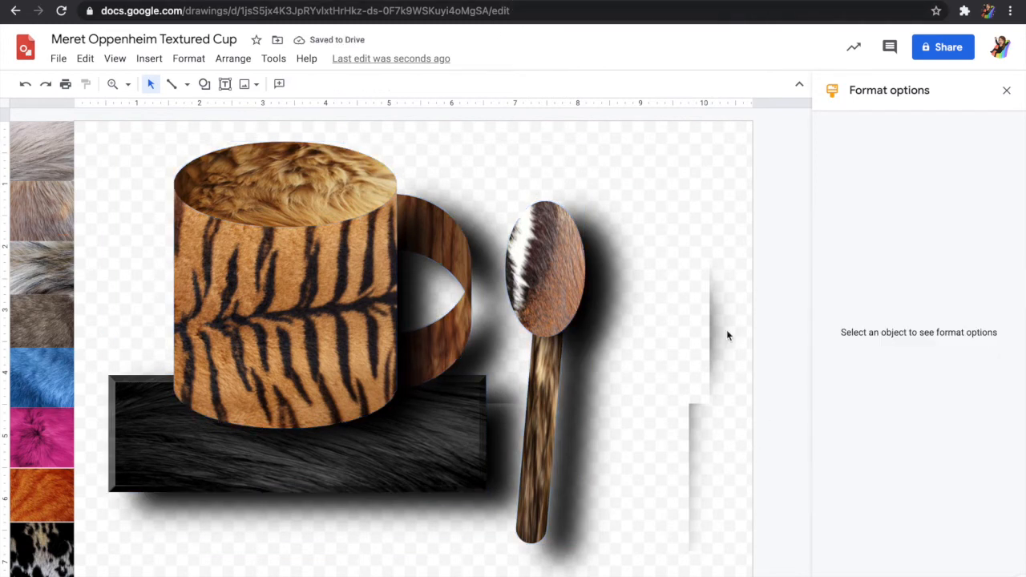
{"action": "left_click", "coordinate": [584, 11]}
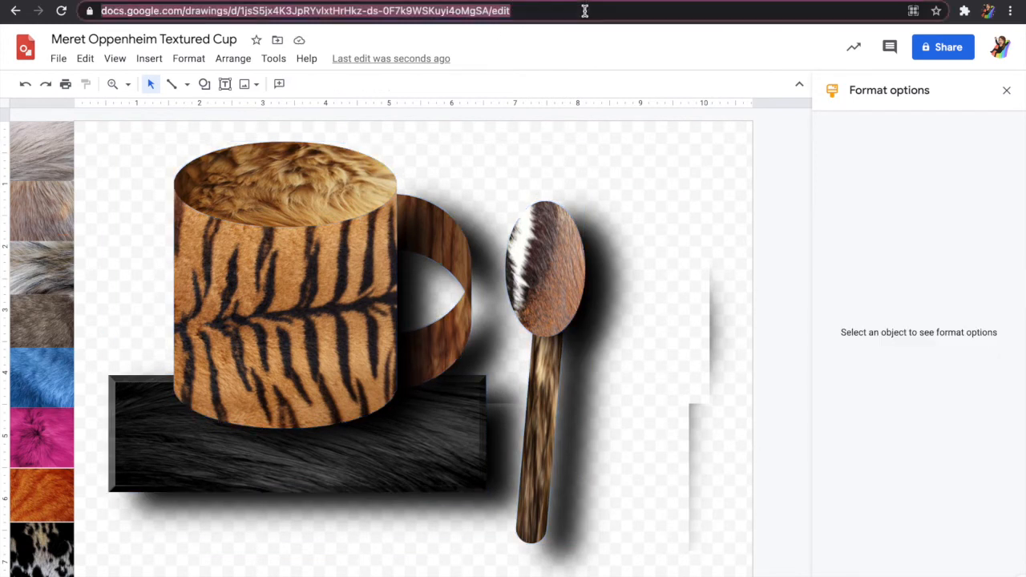
{"action": "key", "text": "Return"}
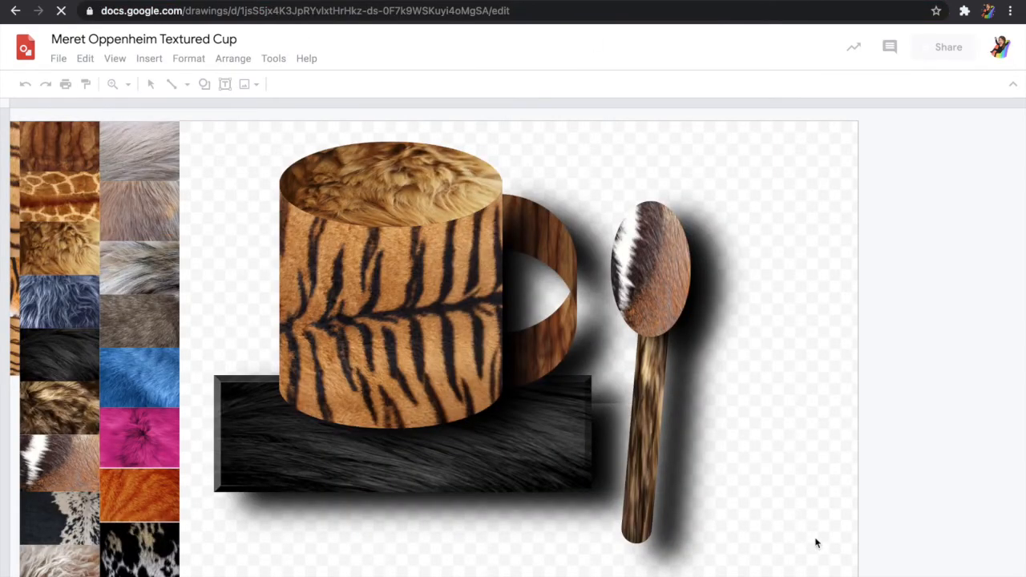
Step: Select the spoon's fur oval and its brown handle and group them into one object
{"action": "left_click", "coordinate": [671, 295]}
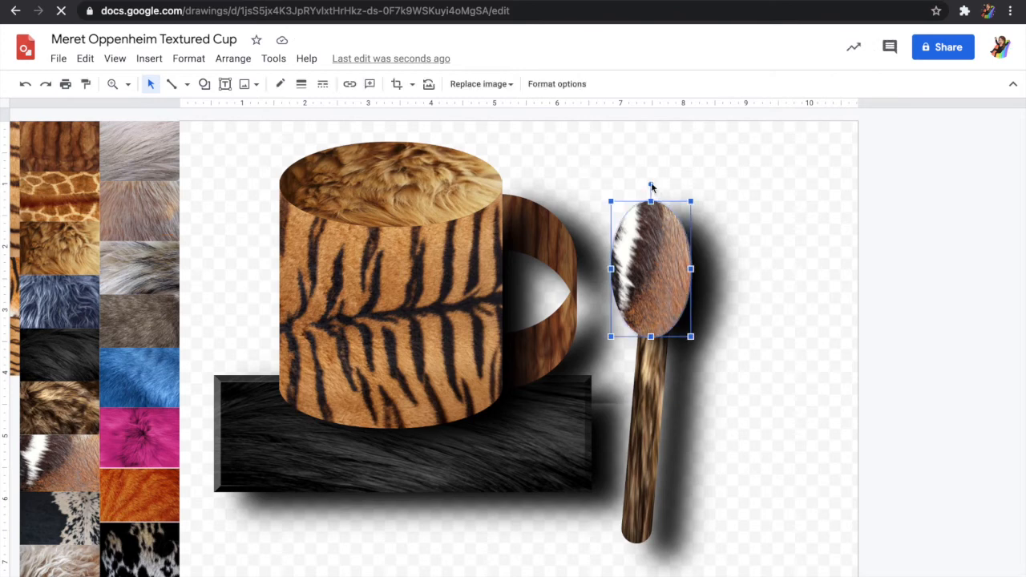
{"action": "left_click", "coordinate": [659, 392]}
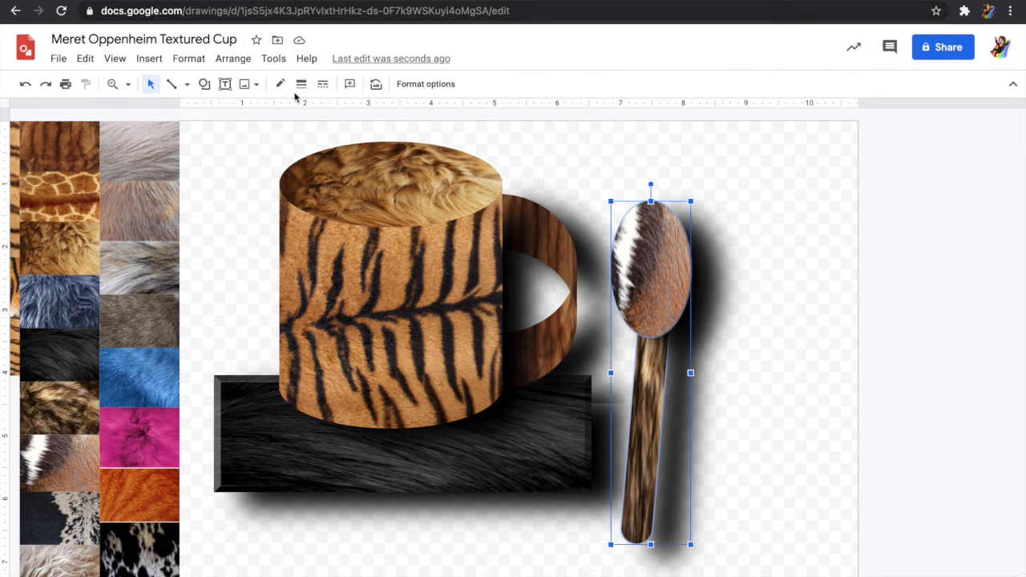
{"action": "left_click", "coordinate": [243, 66]}
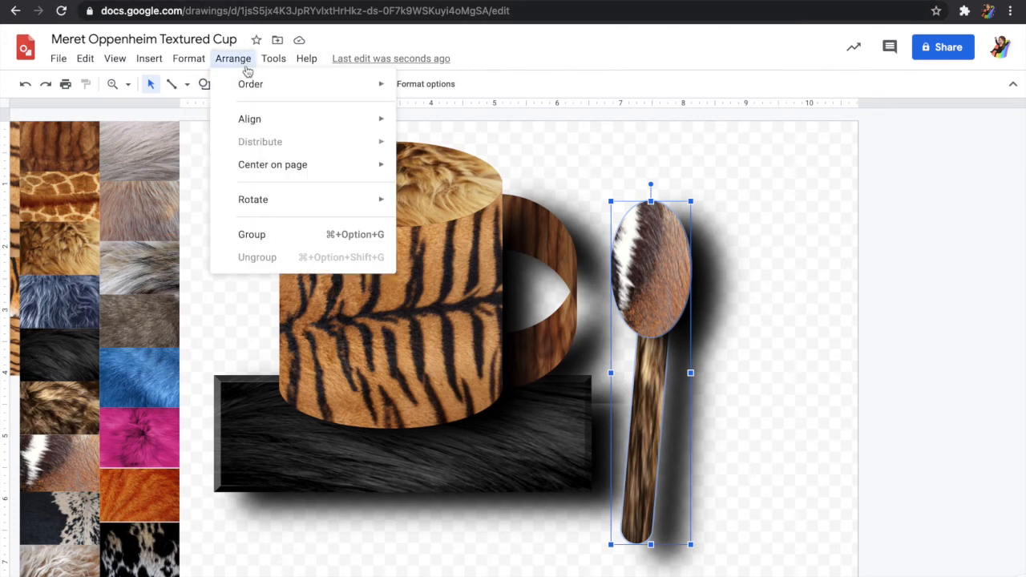
{"action": "left_click", "coordinate": [283, 232]}
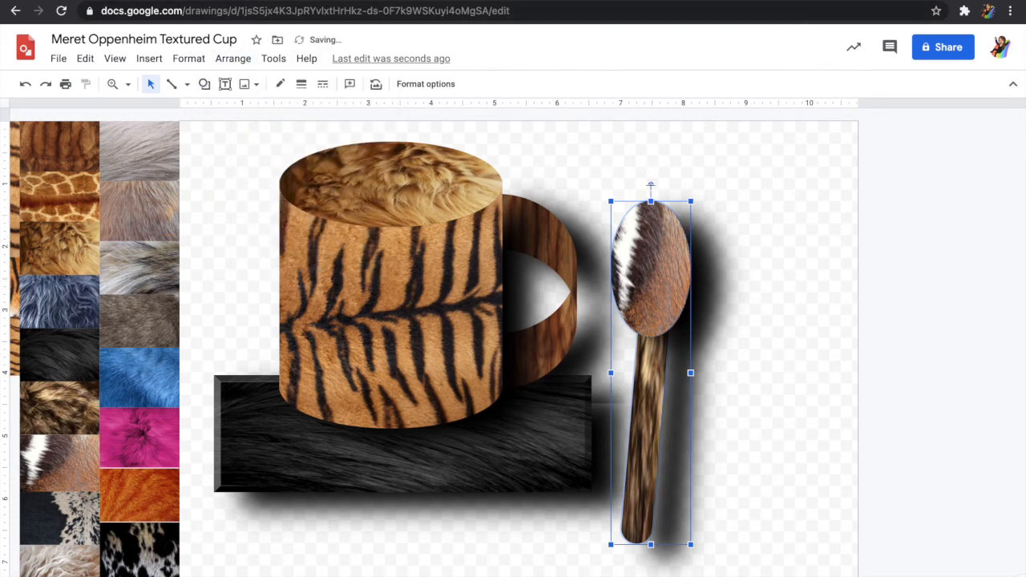
Step: Tilt the grouped spoon slightly clockwise and move it up a little beside the cup
{"action": "left_click_drag", "start_coordinate": [660, 185], "coordinate": [670, 188]}
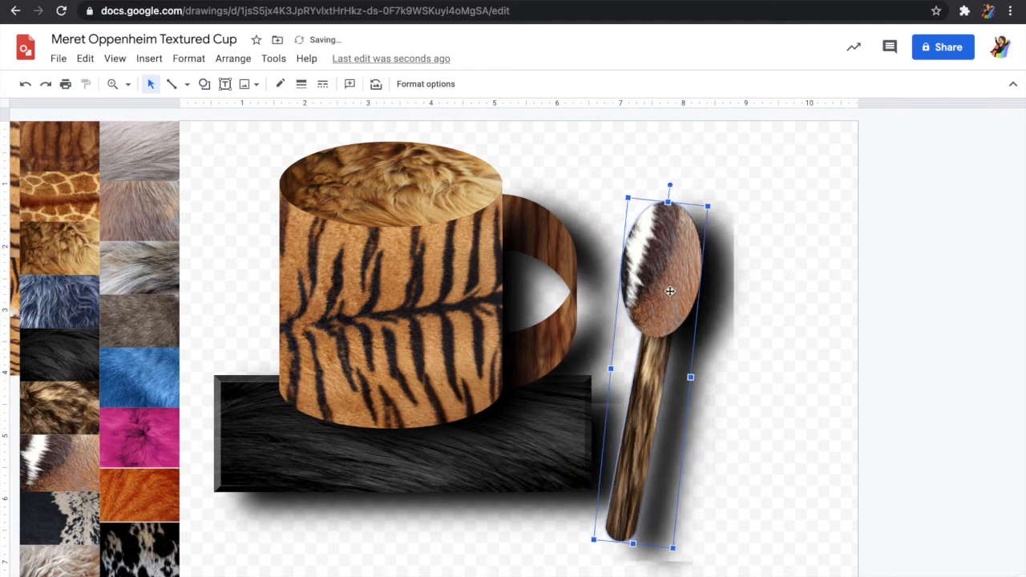
{"action": "left_click_drag", "start_coordinate": [662, 290], "coordinate": [660, 269]}
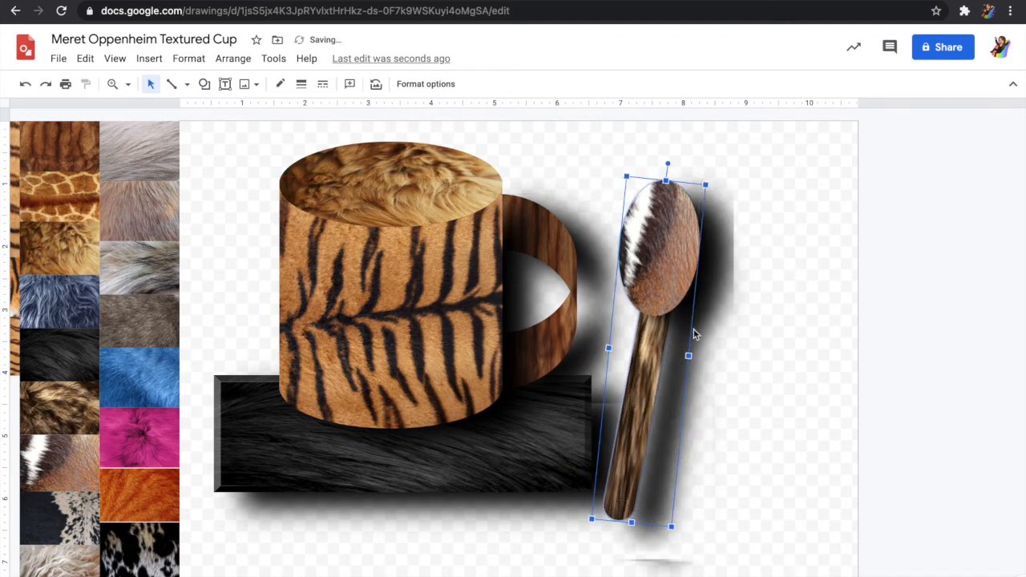
{"action": "left_click", "coordinate": [773, 380]}
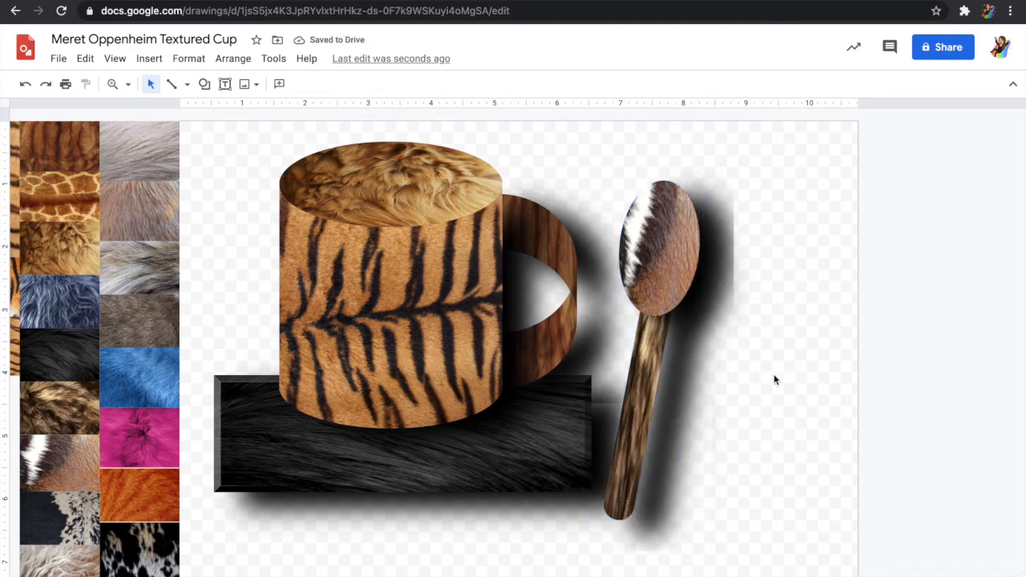
Step: Set the canvas background to a solid medium gray
{"action": "right_click", "coordinate": [774, 377]}
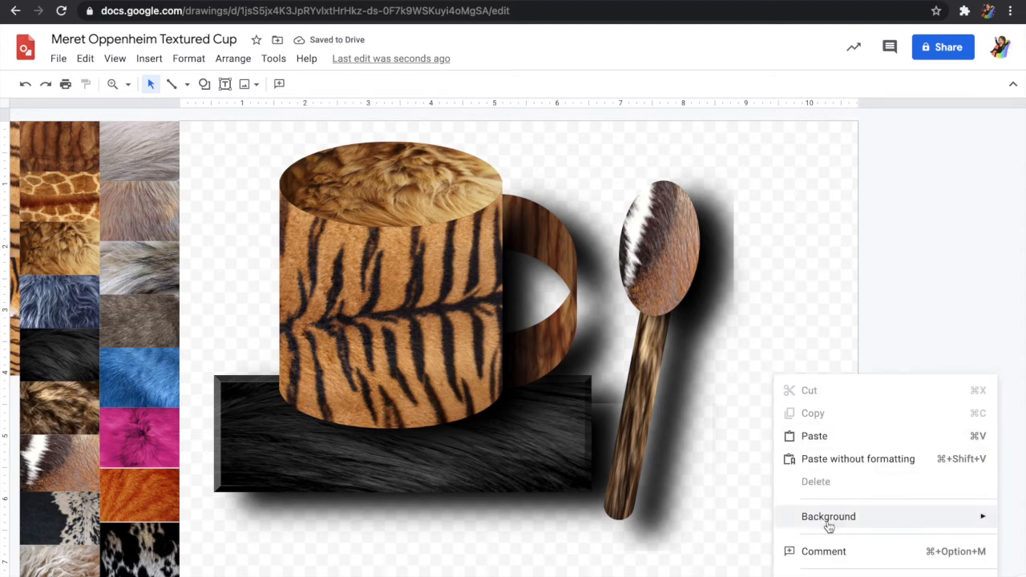
{"action": "mouse_move", "coordinate": [828, 525]}
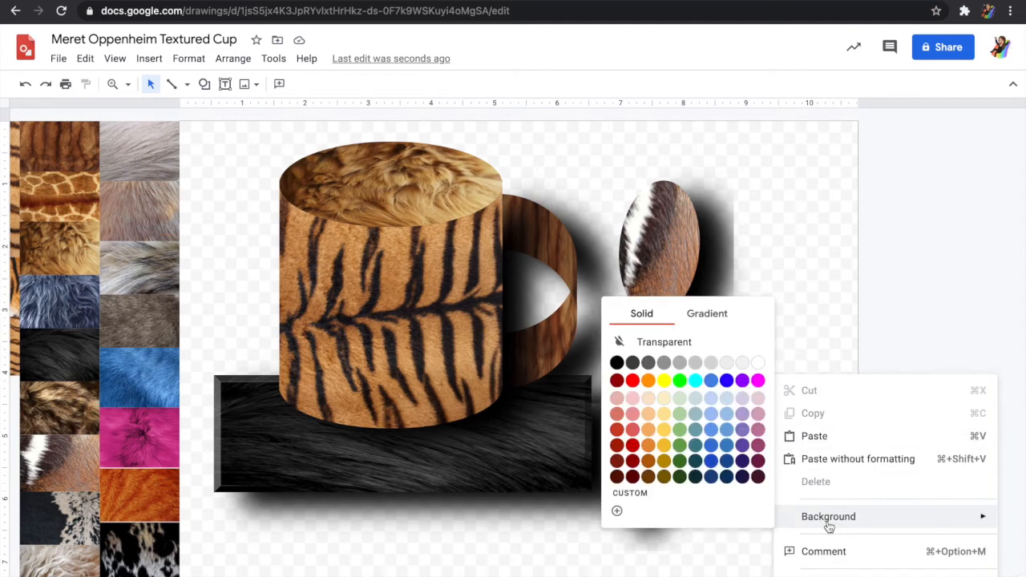
{"action": "left_click", "coordinate": [677, 365]}
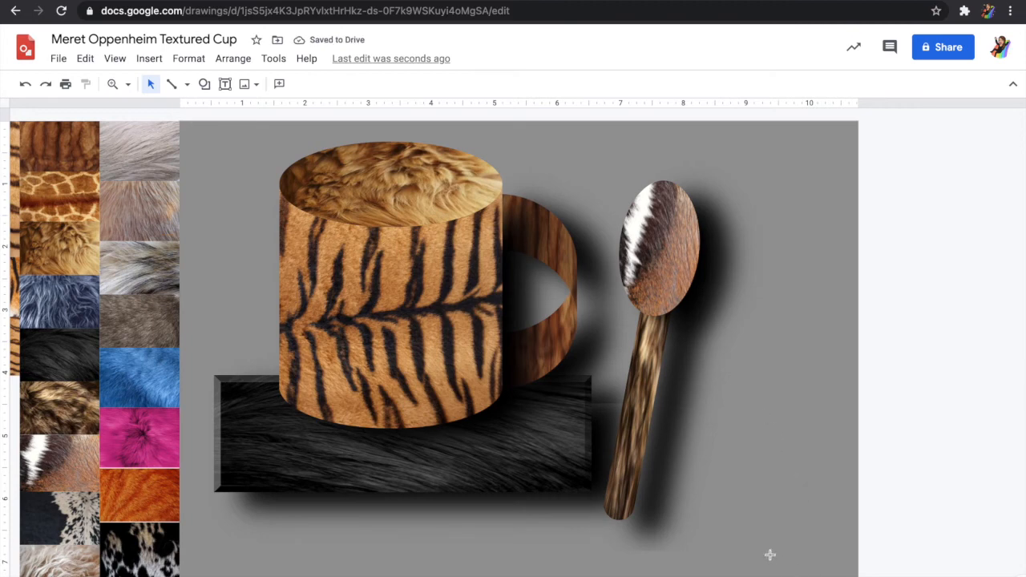
Step: Resize the canvas from its lower-right corner to about 9 inches wide, fitting it closely around the cup, base and spoon
{"action": "left_click_drag", "start_coordinate": [737, 526], "coordinate": [738, 527]}
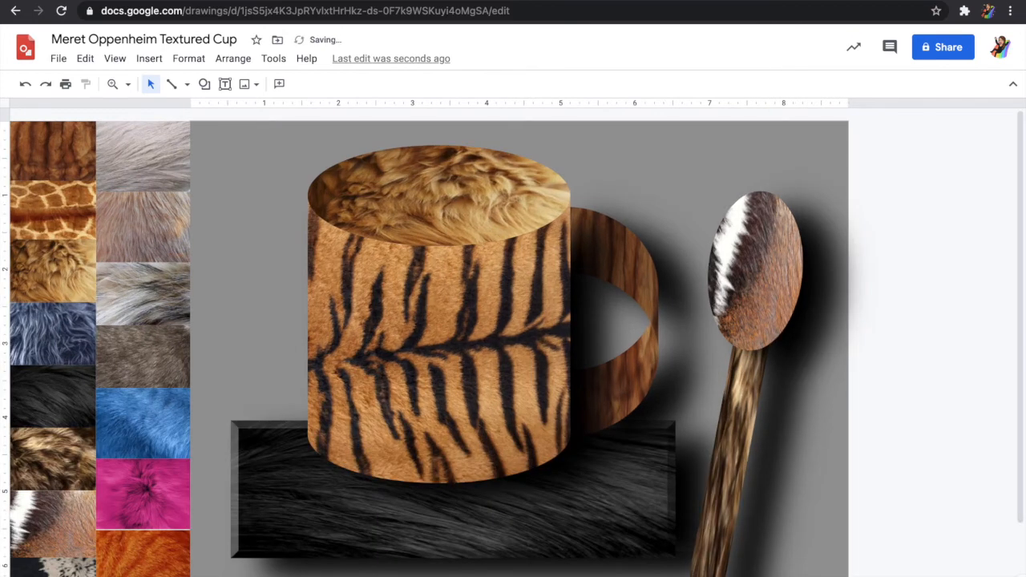
{"action": "scroll", "coordinate": [780, 479], "scroll_direction": "down", "scroll_amount": 3}
{"action": "scroll", "coordinate": [780, 479], "scroll_direction": "up", "scroll_amount": 2}
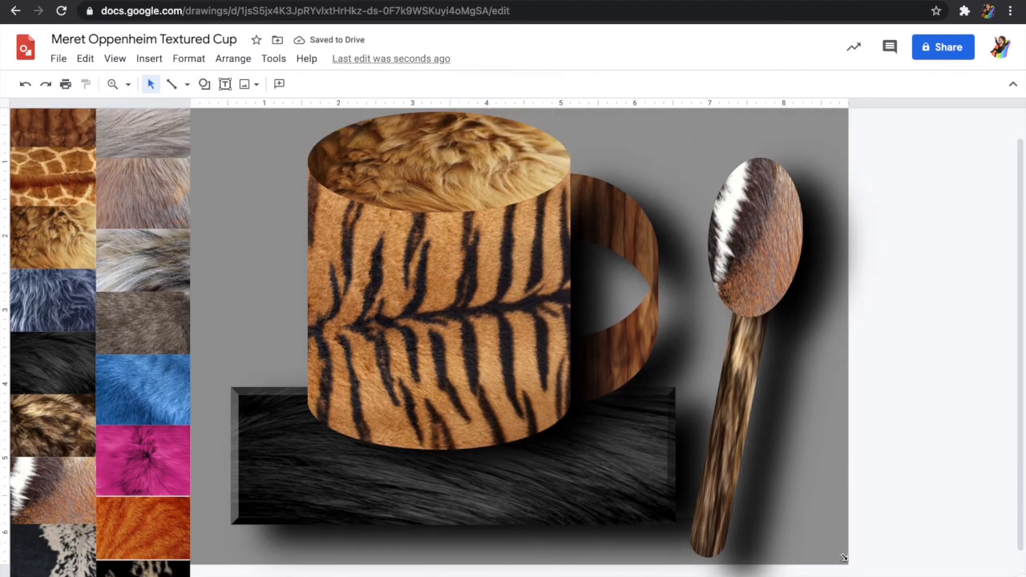
{"action": "left_click_drag", "start_coordinate": [848, 565], "coordinate": [861, 576]}
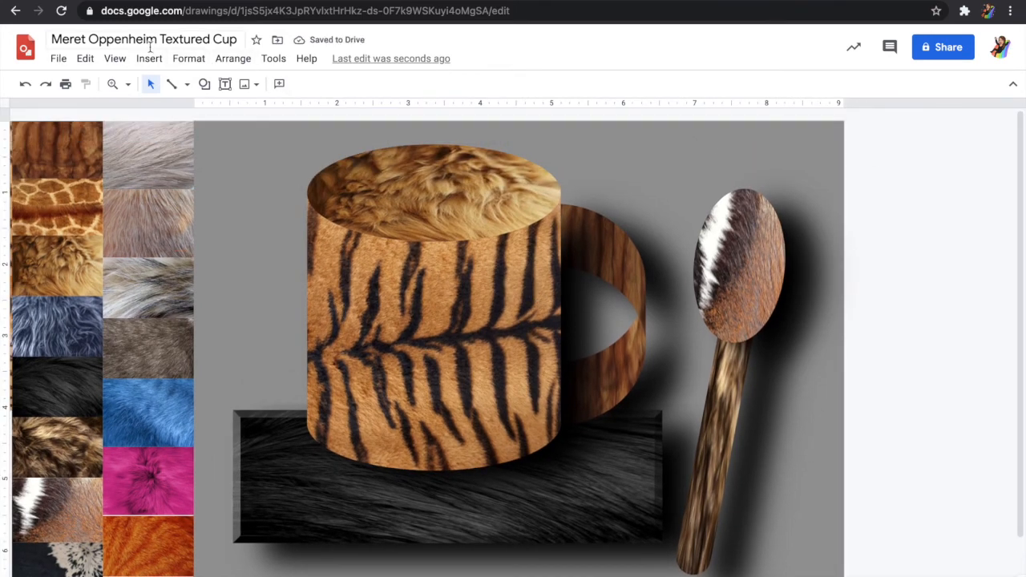
Step: Insert word art containing the artist's full name in lowercase followed by the year 2021
{"action": "left_click", "coordinate": [149, 59]}
{"action": "left_click", "coordinate": [180, 227]}
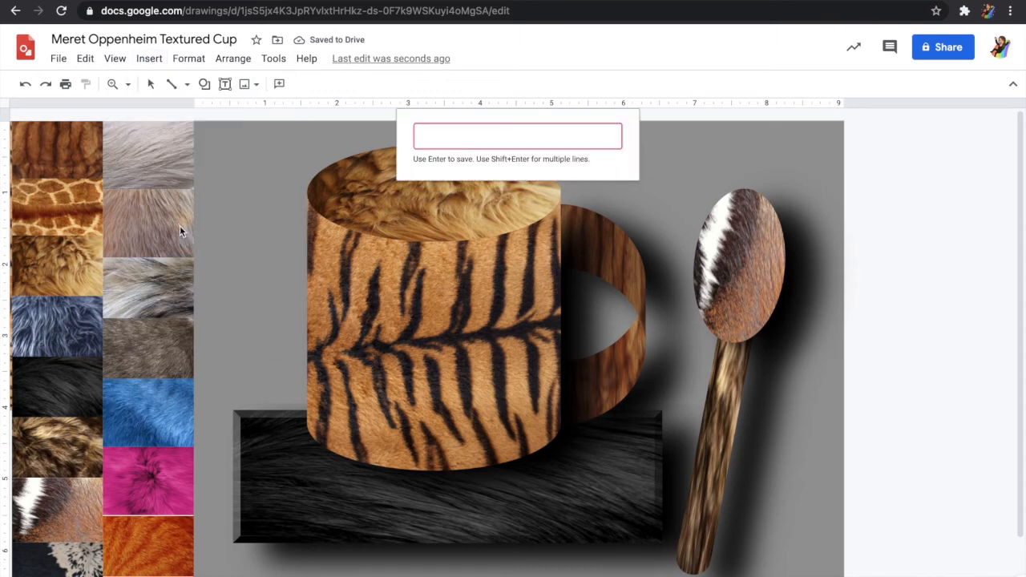
{"action": "type", "text": "jeanna marie dressel 2021"}
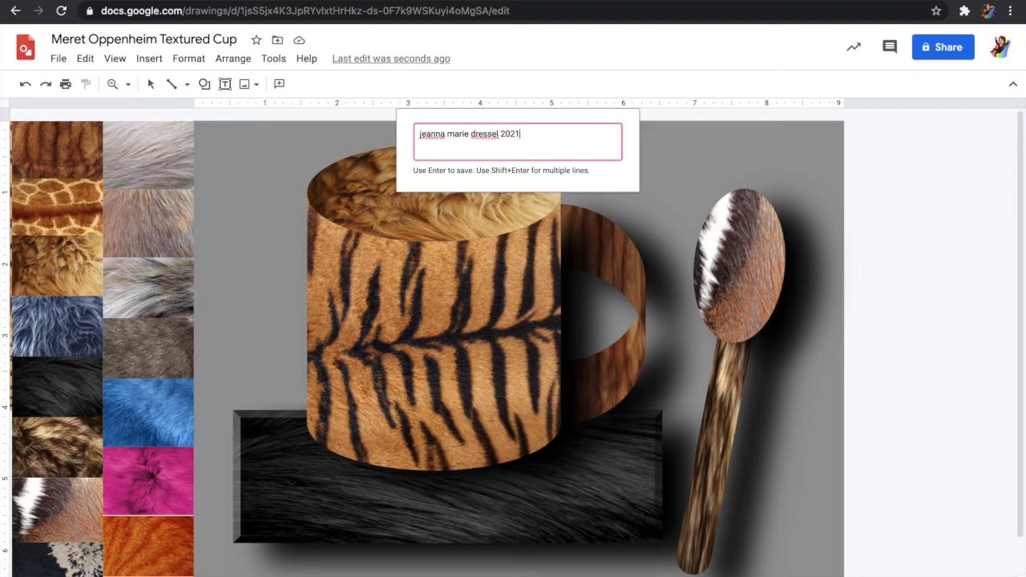
{"action": "key", "text": "Return"}
Step: Change the signature word art's font to Homemade Apple
{"action": "left_click", "coordinate": [416, 82]}
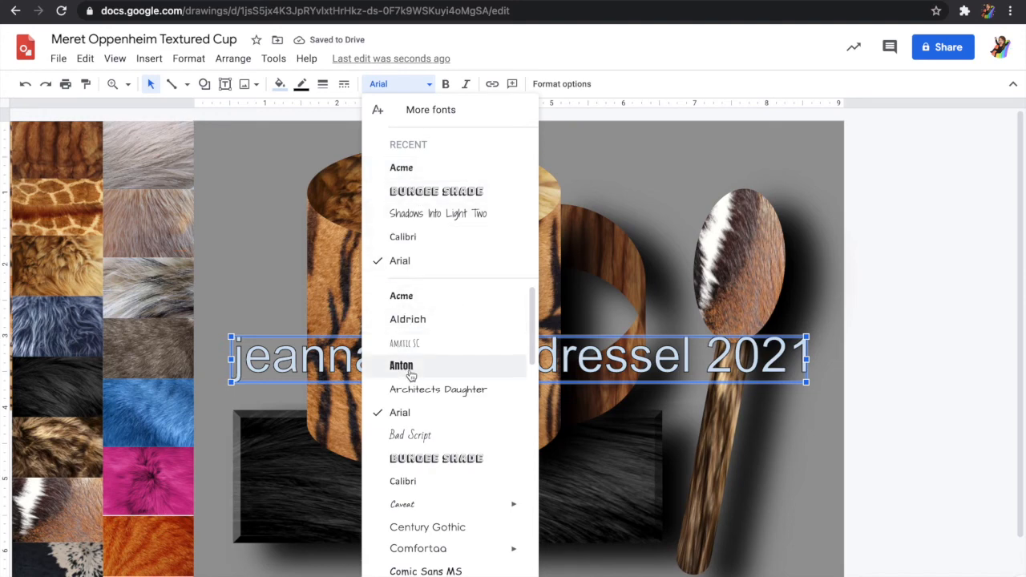
{"action": "scroll", "coordinate": [413, 441], "scroll_direction": "down", "scroll_amount": 4}
{"action": "scroll", "coordinate": [399, 448], "scroll_direction": "down", "scroll_amount": 2}
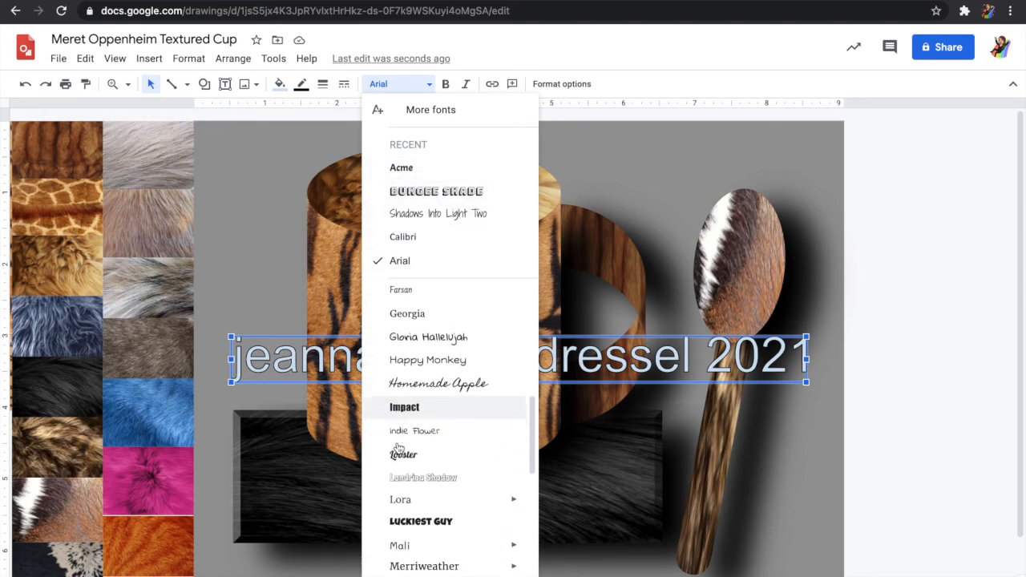
{"action": "left_click", "coordinate": [437, 381]}
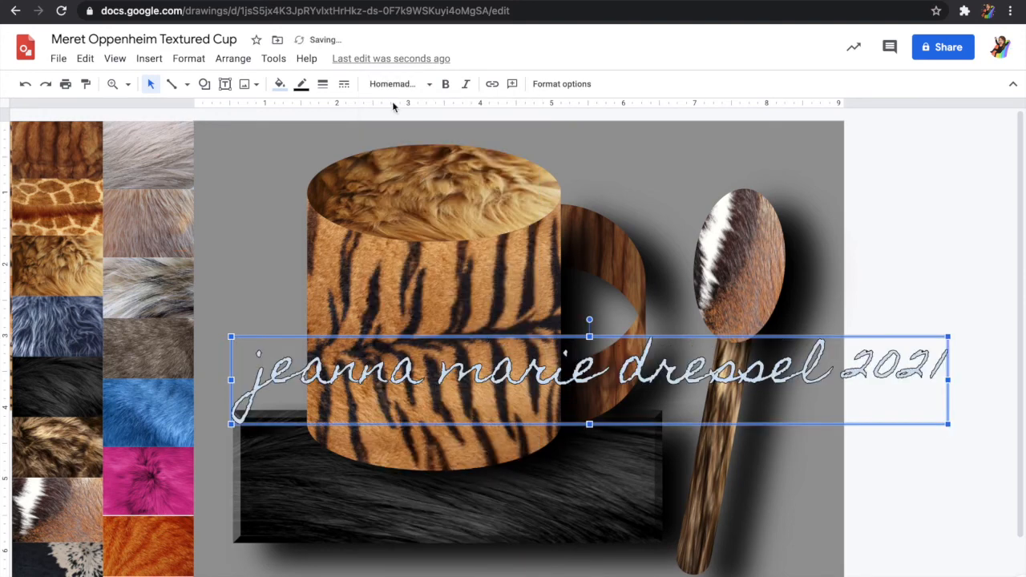
Step: Give the signature word art a dark orange-brown fill and a matching brown outline
{"action": "left_click", "coordinate": [279, 85]}
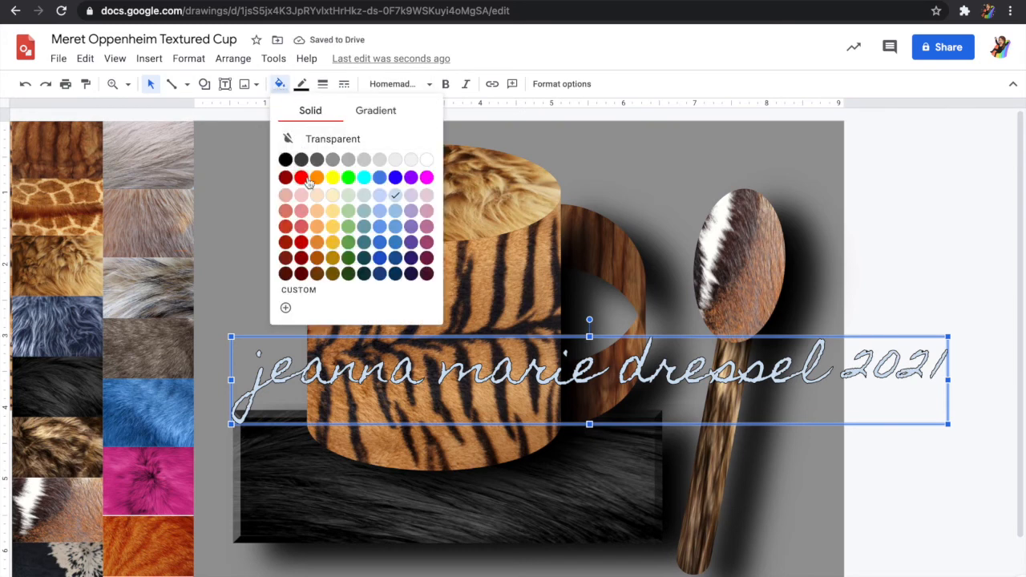
{"action": "left_click", "coordinate": [317, 273]}
{"action": "left_click", "coordinate": [301, 84]}
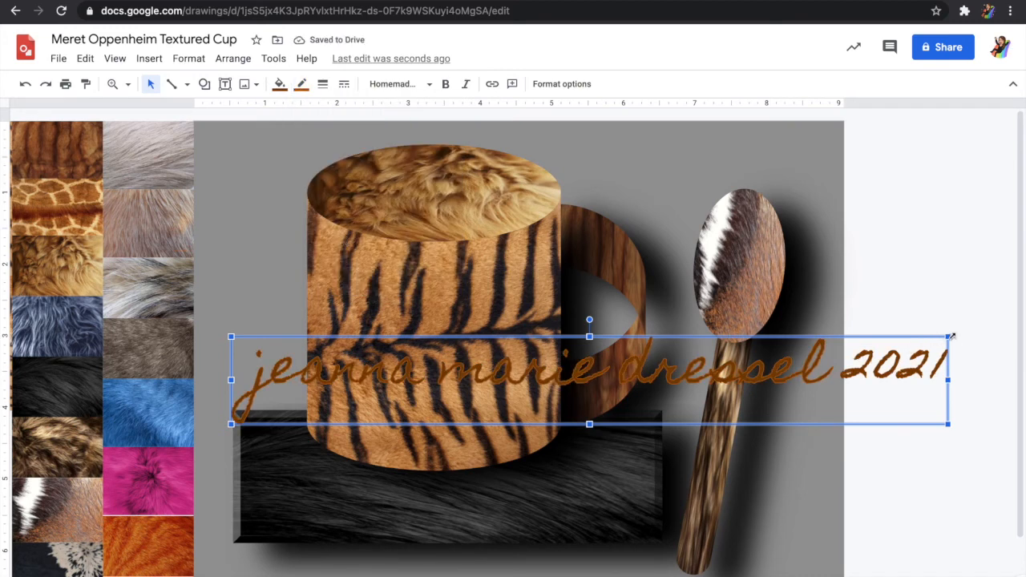
Step: Shrink the signature to about 2 inches wide and place it in the lower-right corner of the black fur base
{"action": "mouse_move", "coordinate": [912, 342]}
{"action": "left_mouse_down"}
{"action": "mouse_move", "coordinate": [322, 400]}
{"action": "mouse_move", "coordinate": [380, 412]}
{"action": "mouse_move", "coordinate": [424, 499]}
{"action": "mouse_move", "coordinate": [614, 528]}
{"action": "mouse_move", "coordinate": [601, 530]}
{"action": "left_mouse_up"}
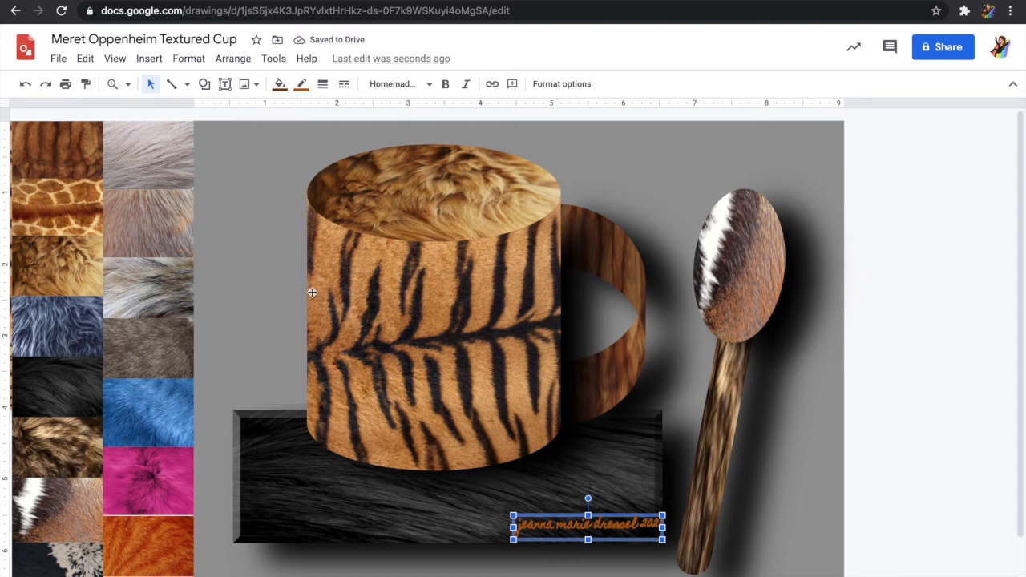
{"action": "left_click", "coordinate": [251, 299]}
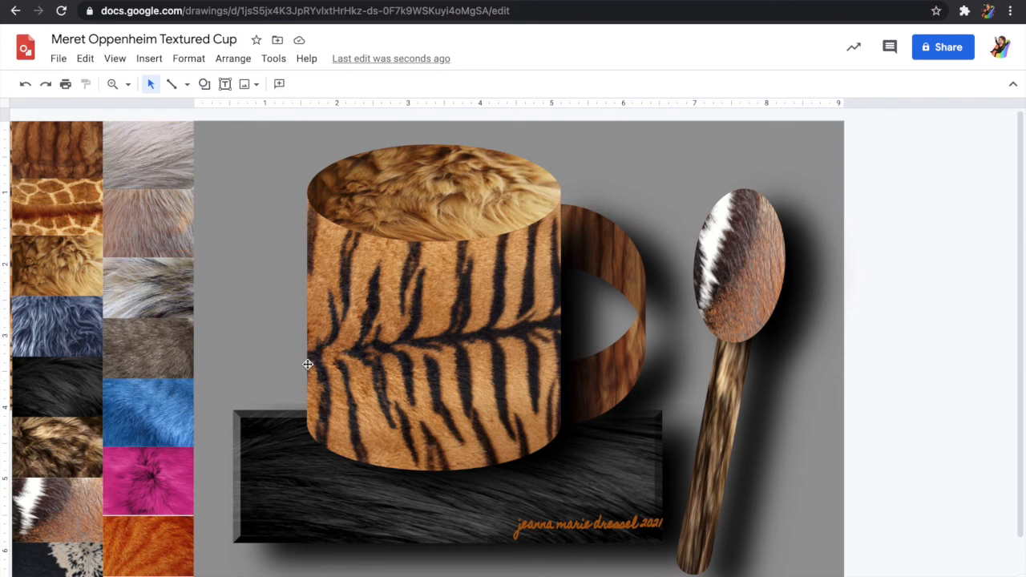
Step: Download the finished drawing as a JPEG image (.jpg)
{"action": "left_click", "coordinate": [59, 61]}
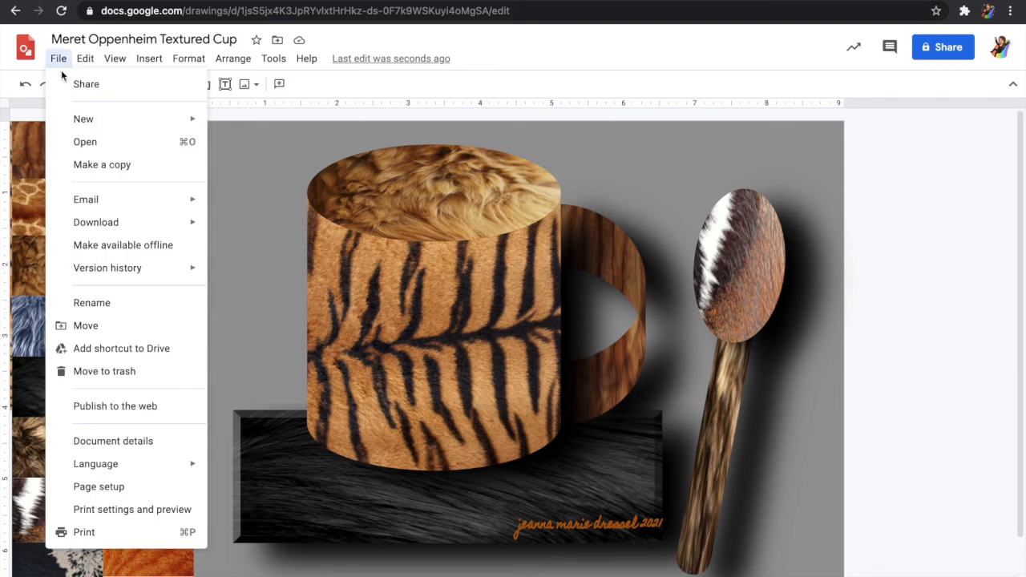
{"action": "mouse_move", "coordinate": [104, 228]}
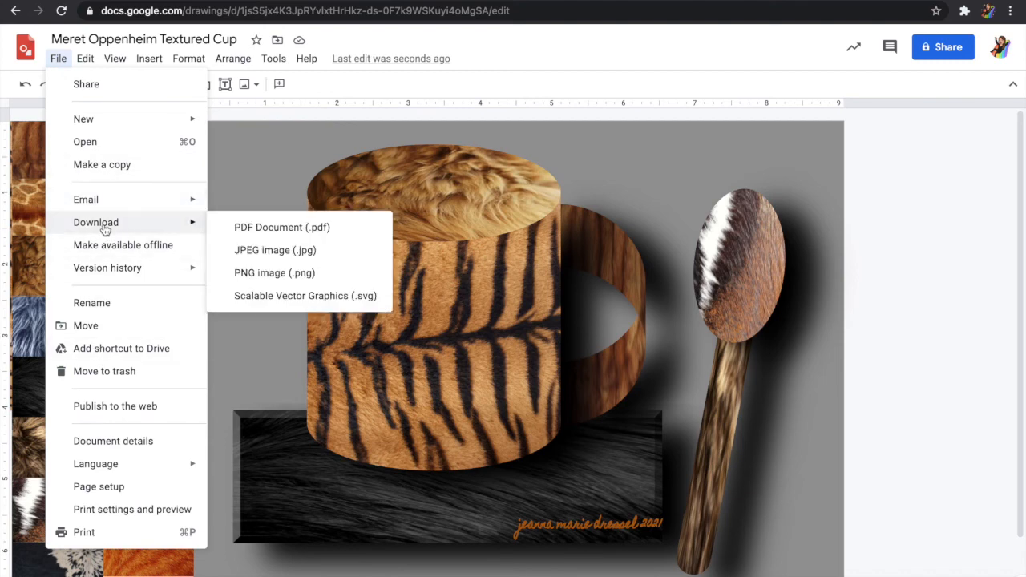
{"action": "left_click", "coordinate": [305, 250]}
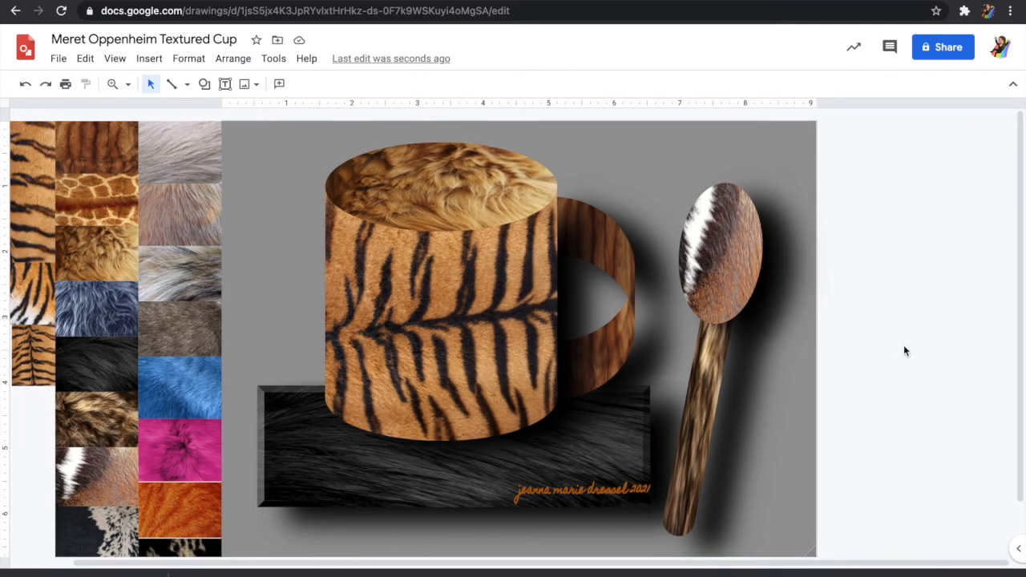
Step: Select the spoon, base, cup and handle together and recolor them with the red Light 1 preset
{"action": "left_click", "coordinate": [750, 250]}
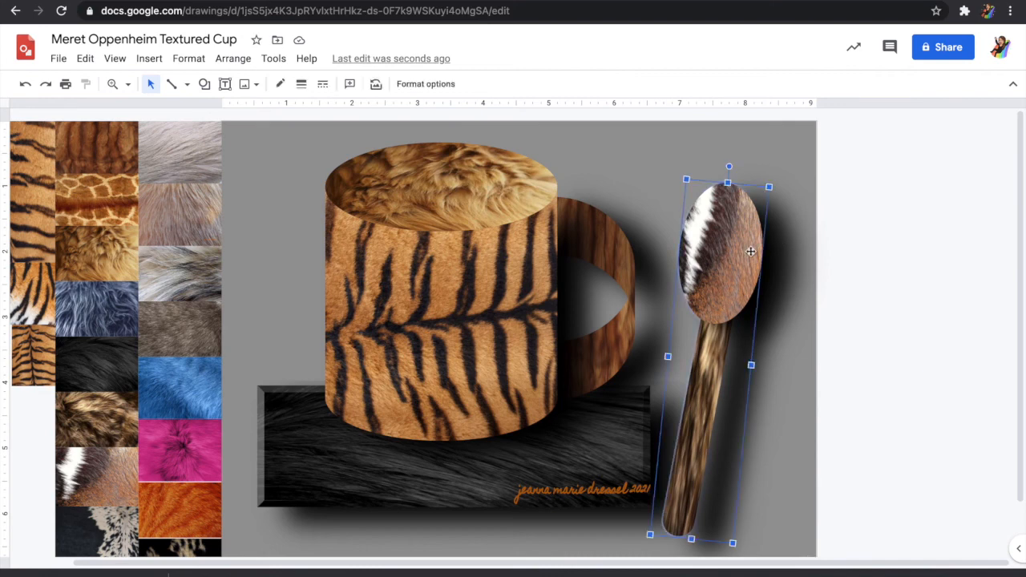
{"action": "left_click", "coordinate": [523, 459]}
{"action": "left_click", "coordinate": [472, 181], "text": "shift"}
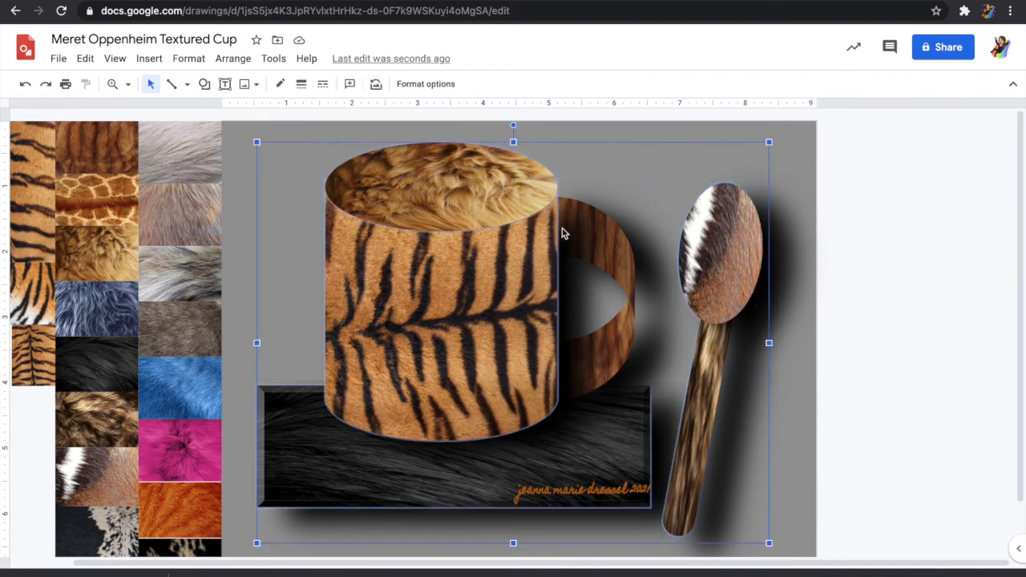
{"action": "left_click", "coordinate": [425, 84]}
{"action": "left_click", "coordinate": [868, 218]}
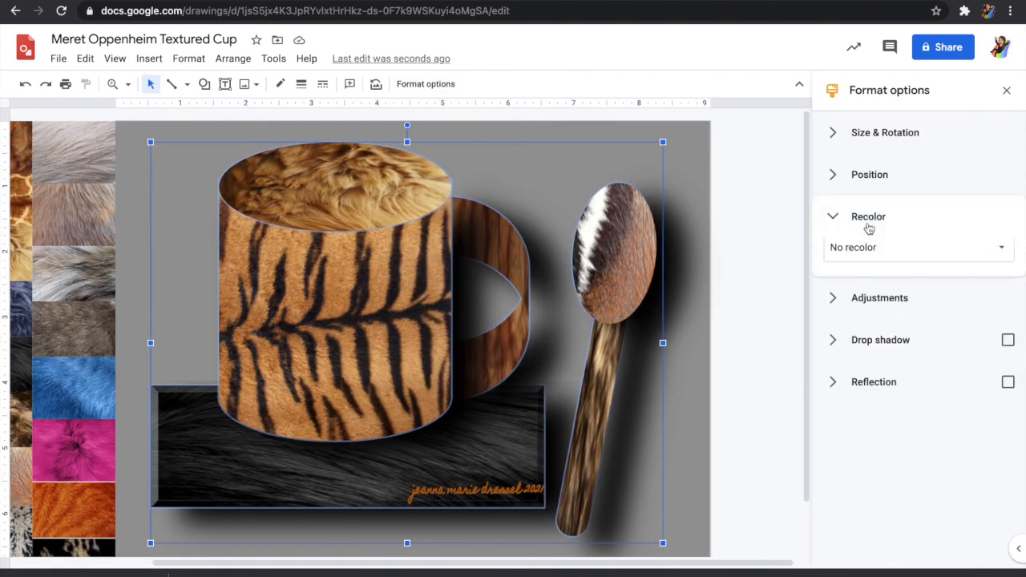
{"action": "left_click", "coordinate": [866, 256]}
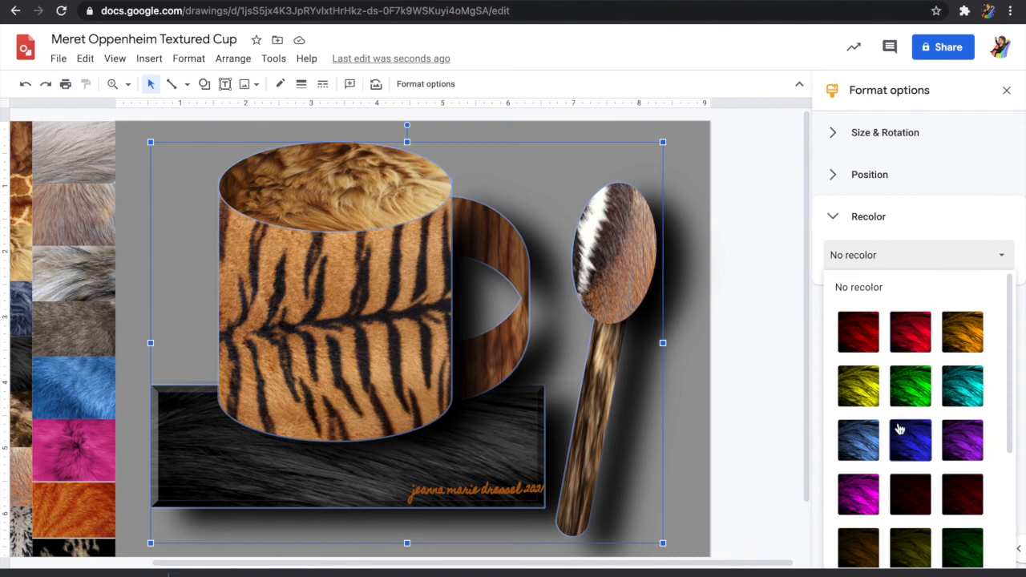
{"action": "scroll", "coordinate": [897, 431], "scroll_direction": "down", "scroll_amount": 5}
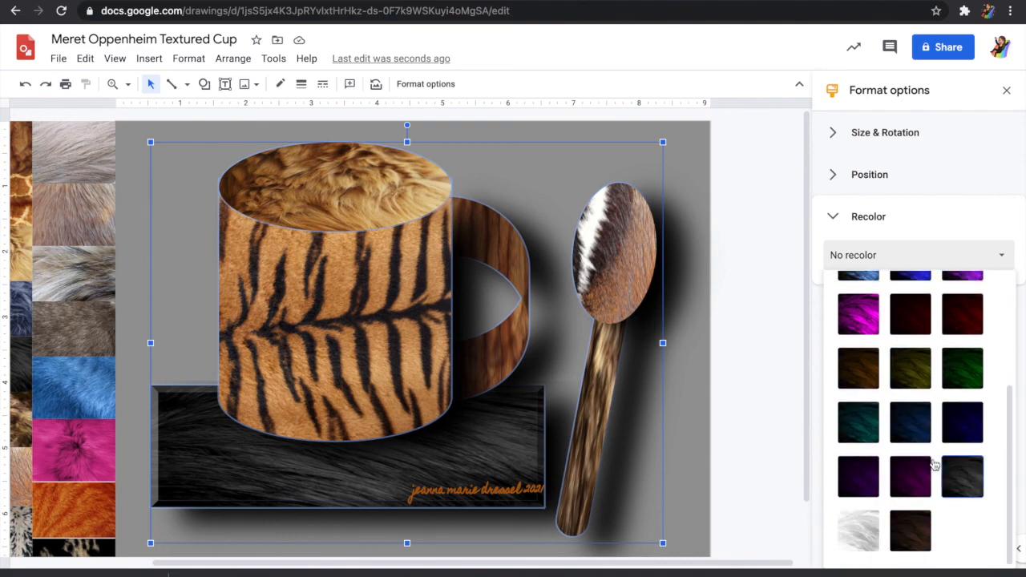
{"action": "scroll", "coordinate": [908, 442], "scroll_direction": "up", "scroll_amount": 5}
{"action": "left_click", "coordinate": [858, 342]}
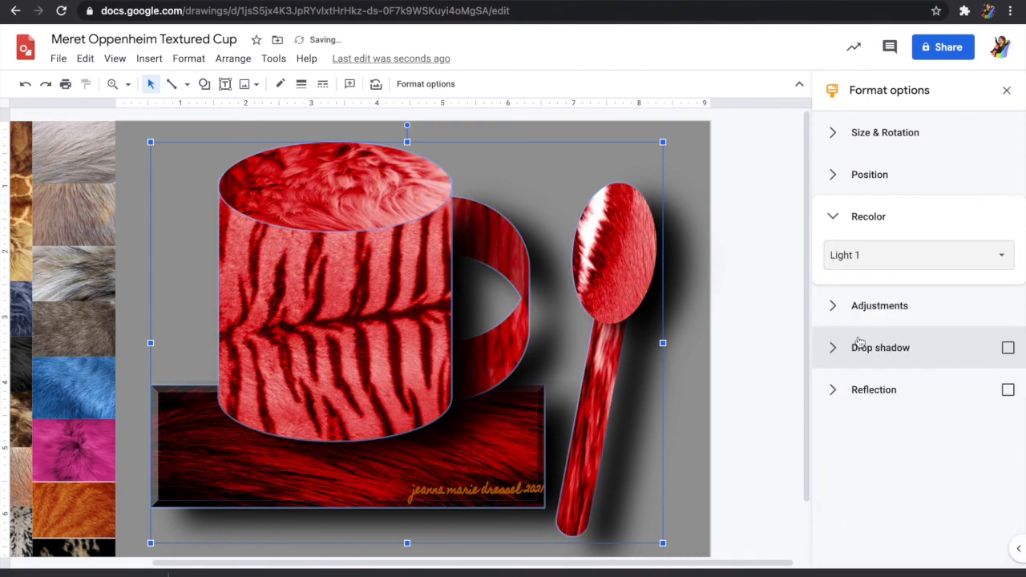
Step: Try the Light 2, Light 3 and Light 7 recolor presets on the selected cup, base and spoon pieces
{"action": "left_click", "coordinate": [877, 255]}
{"action": "left_click", "coordinate": [910, 337]}
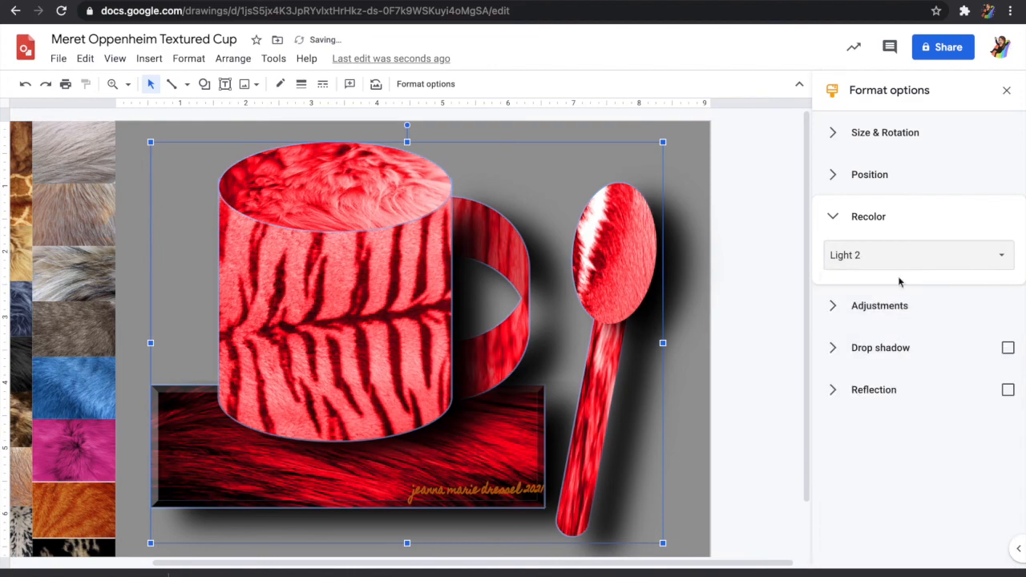
{"action": "left_click", "coordinate": [899, 265]}
{"action": "left_click", "coordinate": [972, 350]}
{"action": "left_click", "coordinate": [921, 254]}
{"action": "left_click", "coordinate": [878, 457]}
Step: Try the Sepia and Negative recolor presets on the selected cup, base and spoon pieces
{"action": "left_click", "coordinate": [904, 265]}
{"action": "scroll", "coordinate": [886, 477], "scroll_direction": "down", "scroll_amount": 3}
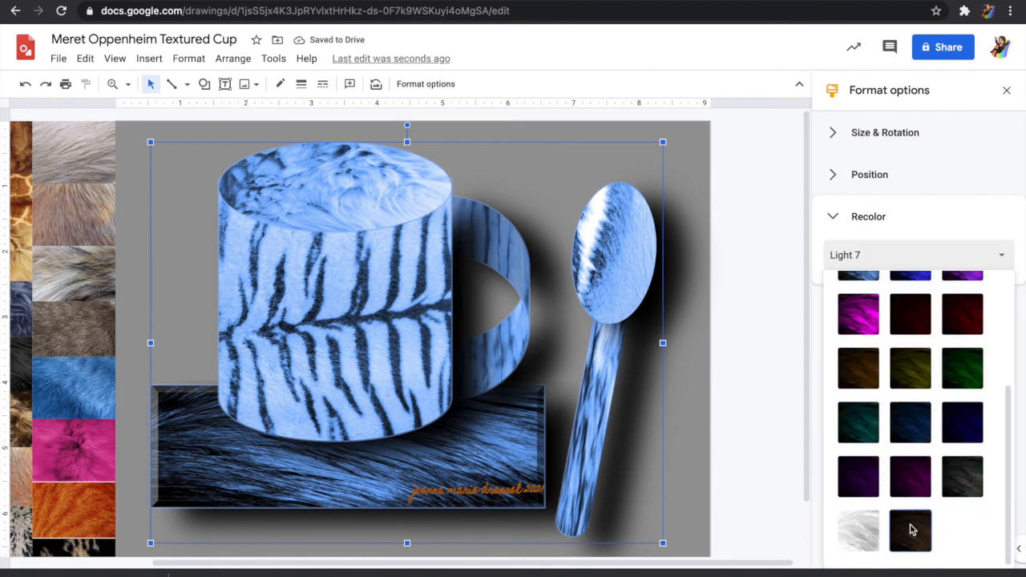
{"action": "left_click", "coordinate": [911, 529]}
{"action": "left_click", "coordinate": [914, 268]}
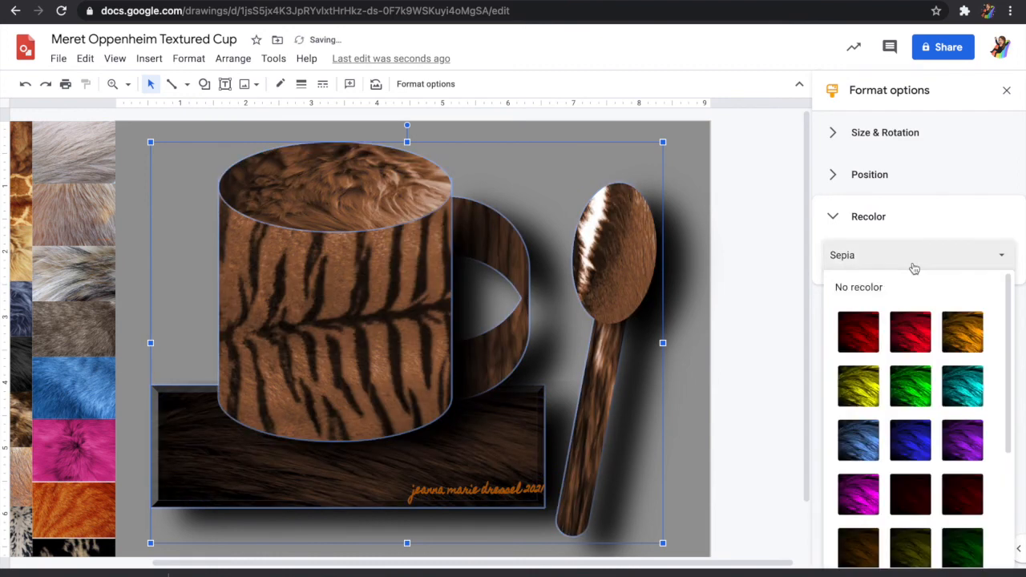
{"action": "scroll", "coordinate": [881, 513], "scroll_direction": "down", "scroll_amount": 3}
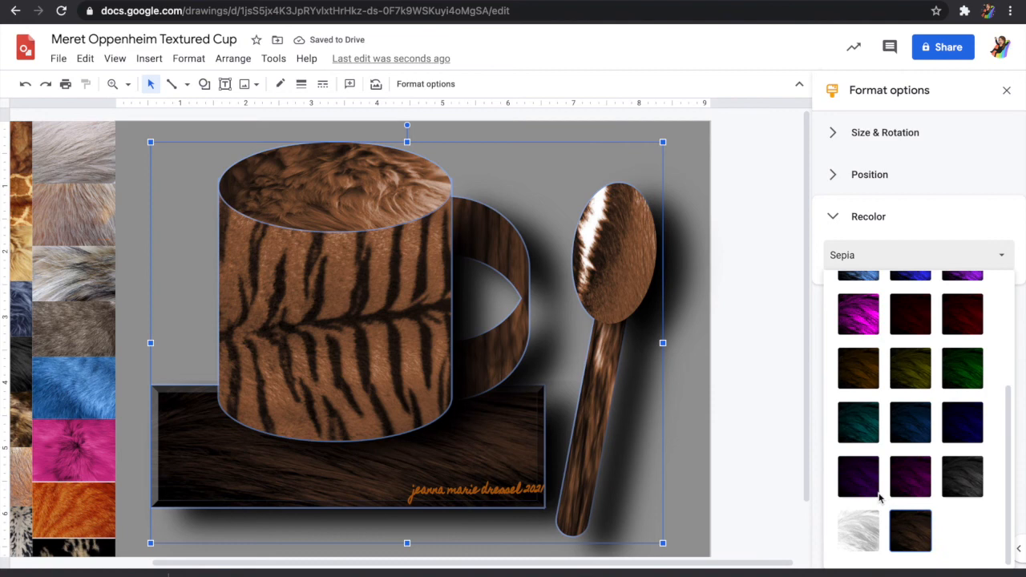
{"action": "left_click", "coordinate": [858, 531]}
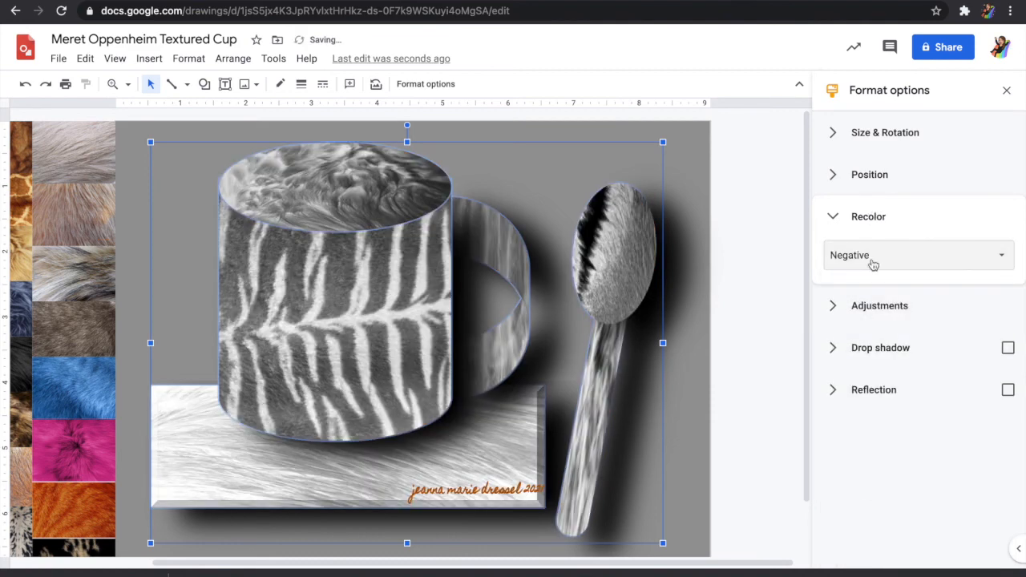
Step: Try the Dark 2 and Dark 1 recolor presets on the selected pieces, and deselect them
{"action": "left_click", "coordinate": [873, 265]}
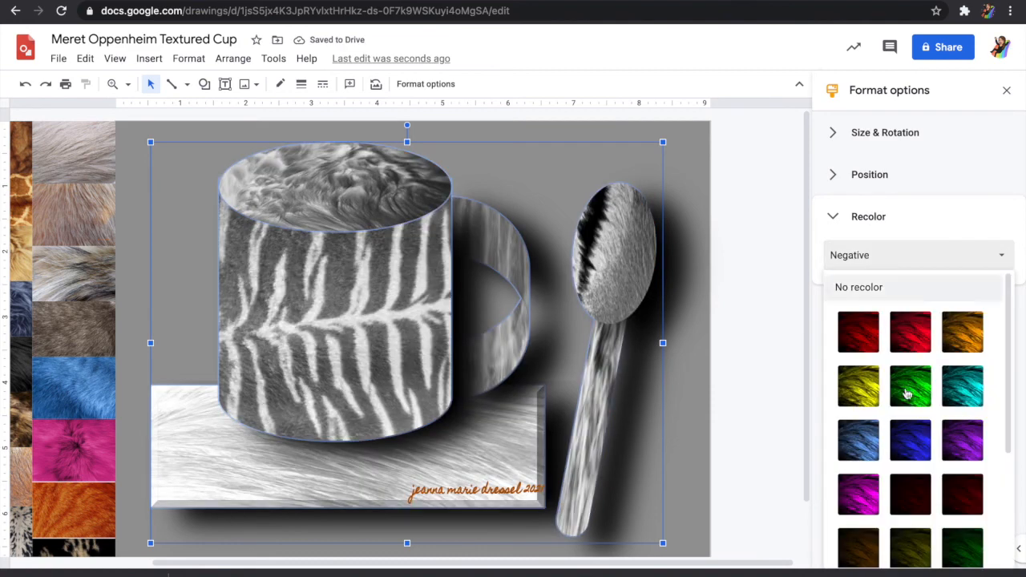
{"action": "left_click", "coordinate": [964, 503]}
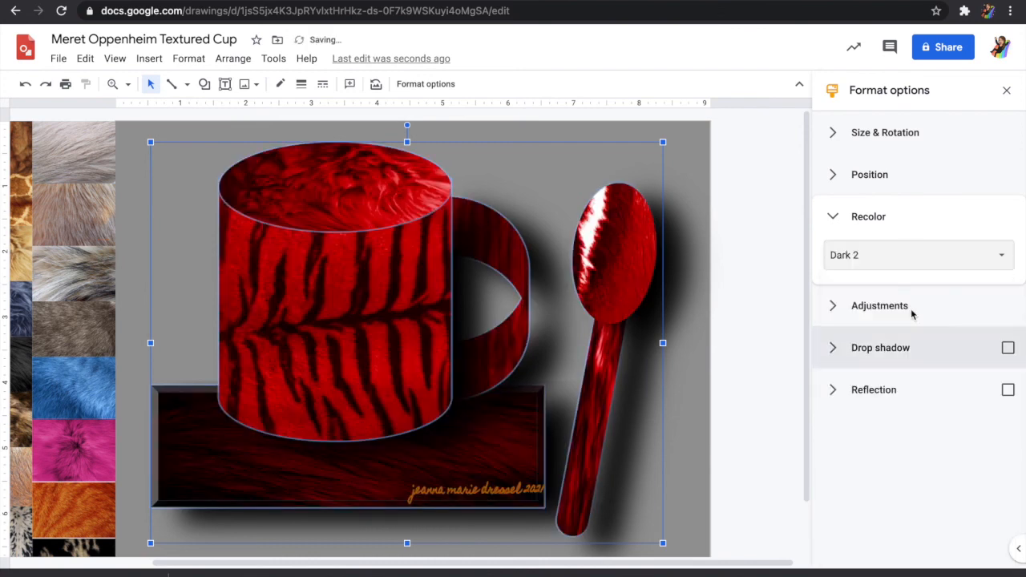
{"action": "left_click", "coordinate": [897, 255]}
{"action": "left_click", "coordinate": [917, 501]}
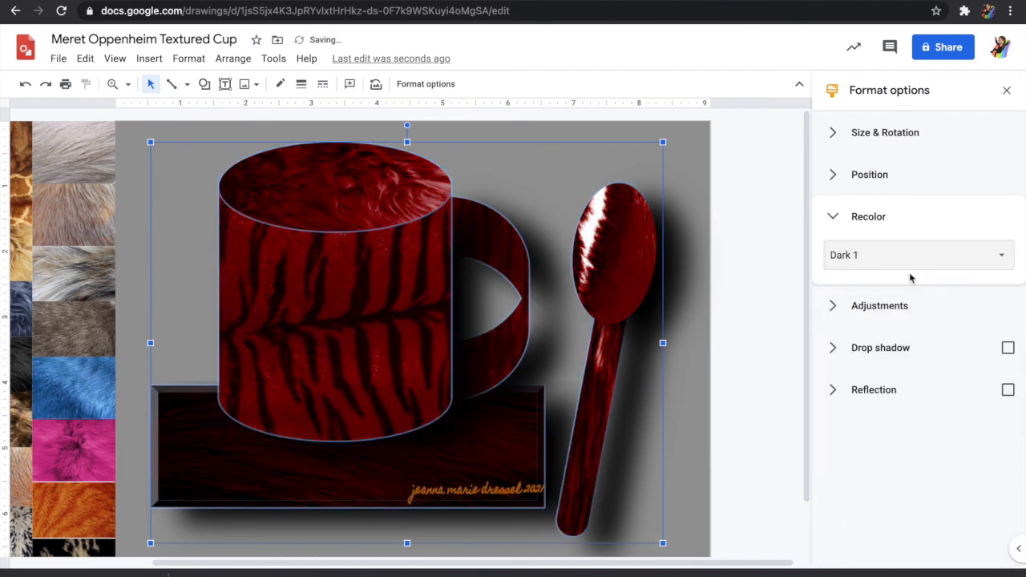
{"action": "left_click", "coordinate": [746, 295]}
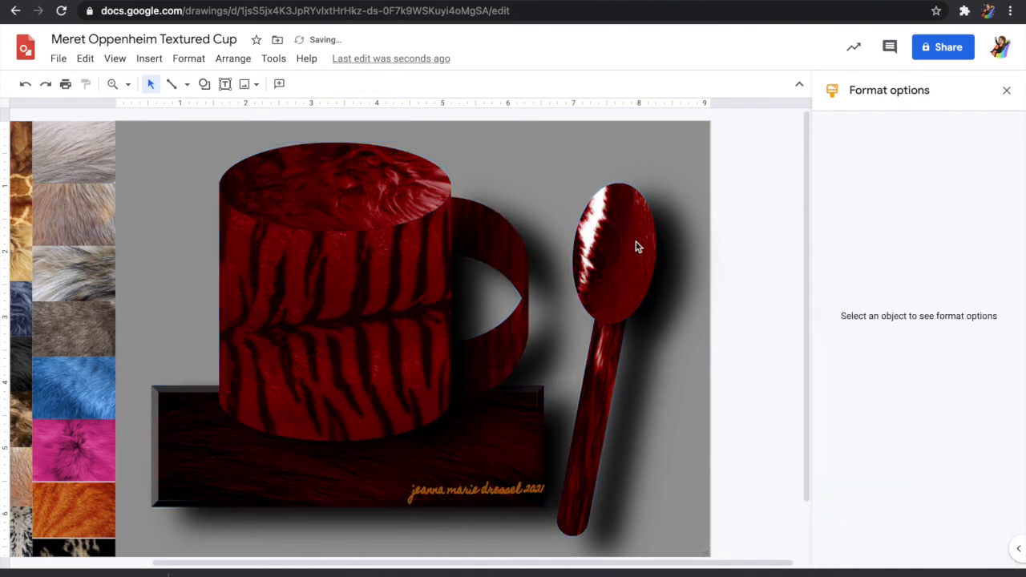
Step: Undo all the trial recolors on the cup, handle, base and spoon, keeping the signature in the base's lower-right corner
{"action": "left_click", "coordinate": [24, 85]}
{"action": "left_click", "coordinate": [24, 85]}
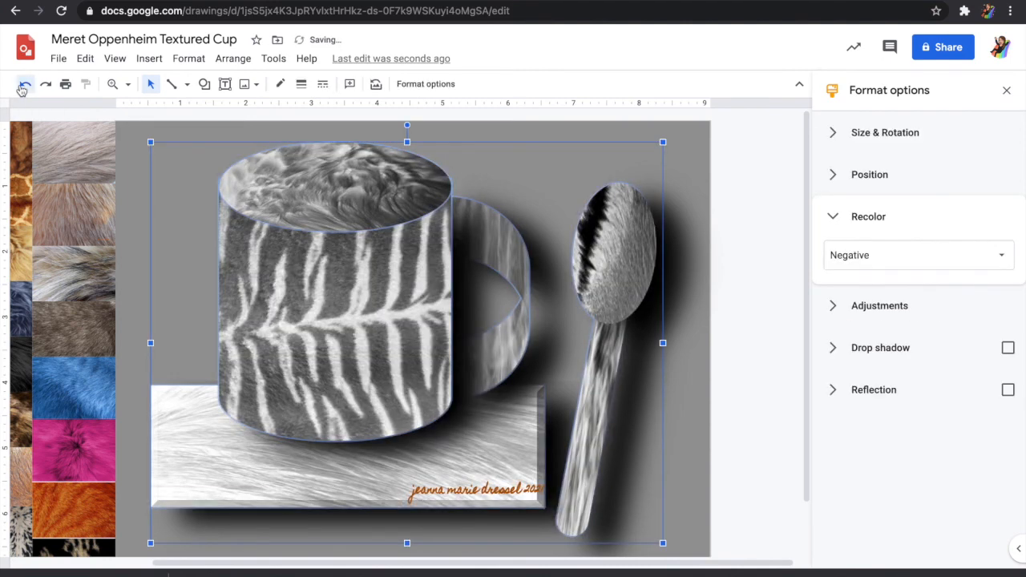
{"action": "left_click", "coordinate": [24, 85]}
{"action": "left_click", "coordinate": [24, 85]}
{"action": "left_click", "coordinate": [24, 85]}
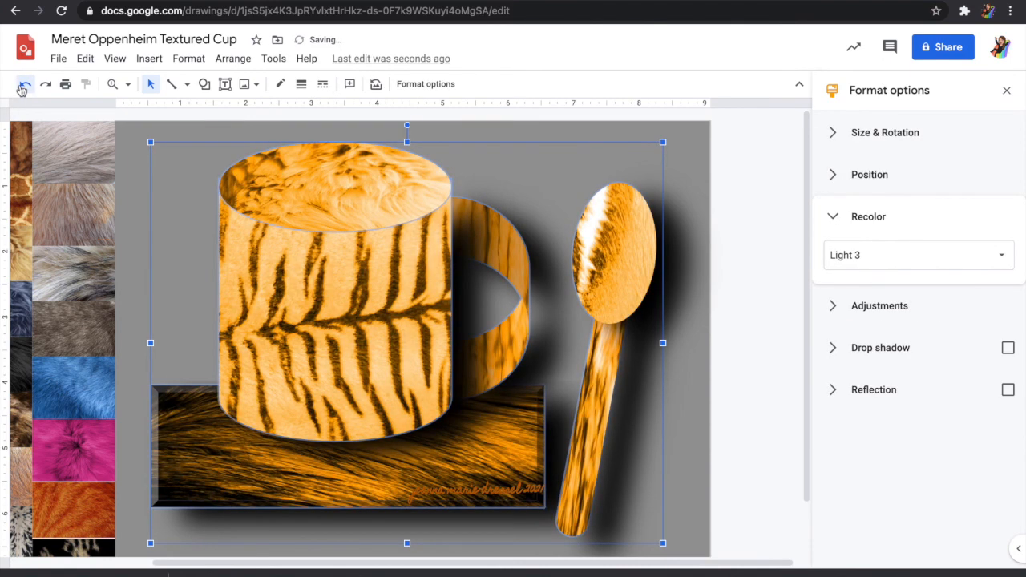
{"action": "left_click", "coordinate": [24, 85]}
{"action": "left_click", "coordinate": [24, 85]}
{"action": "left_click", "coordinate": [24, 85]}
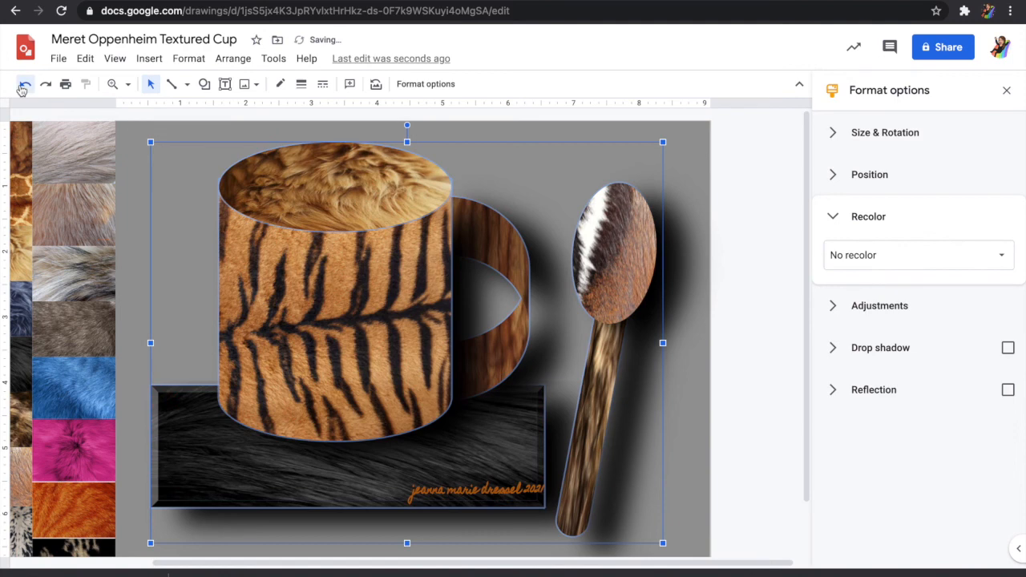
{"action": "left_click", "coordinate": [24, 85]}
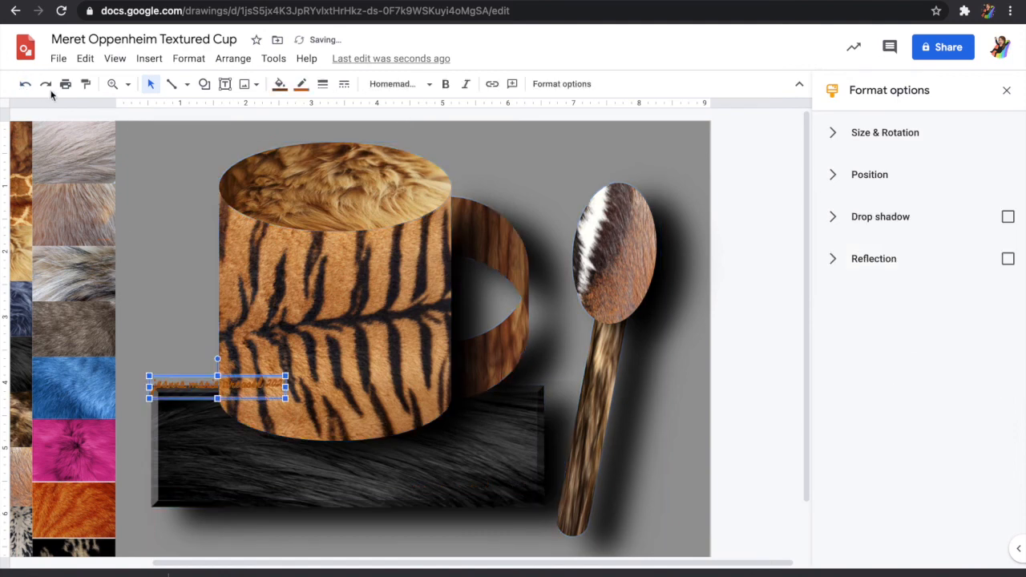
{"action": "left_click", "coordinate": [46, 84]}
{"action": "left_click", "coordinate": [124, 233]}
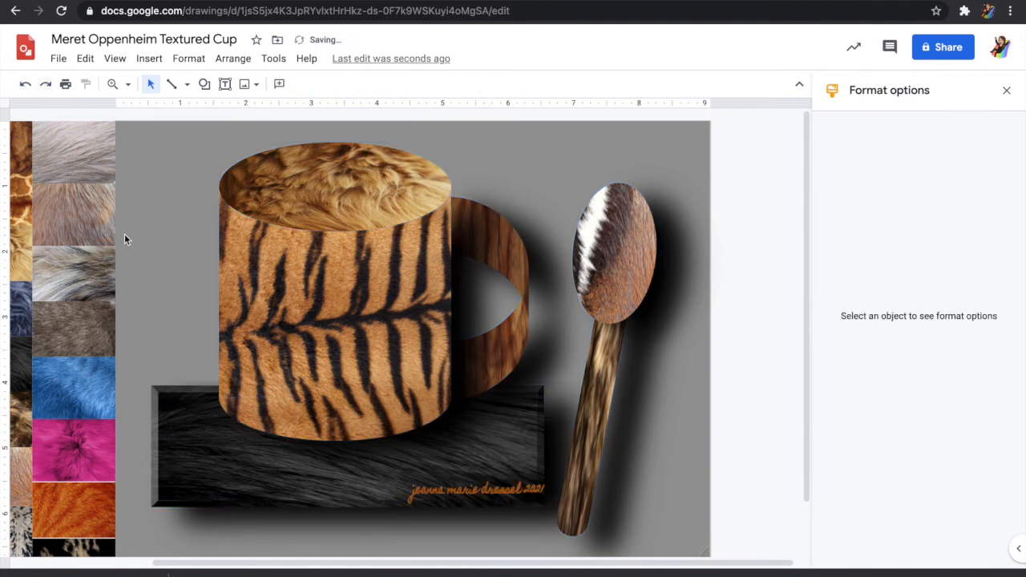